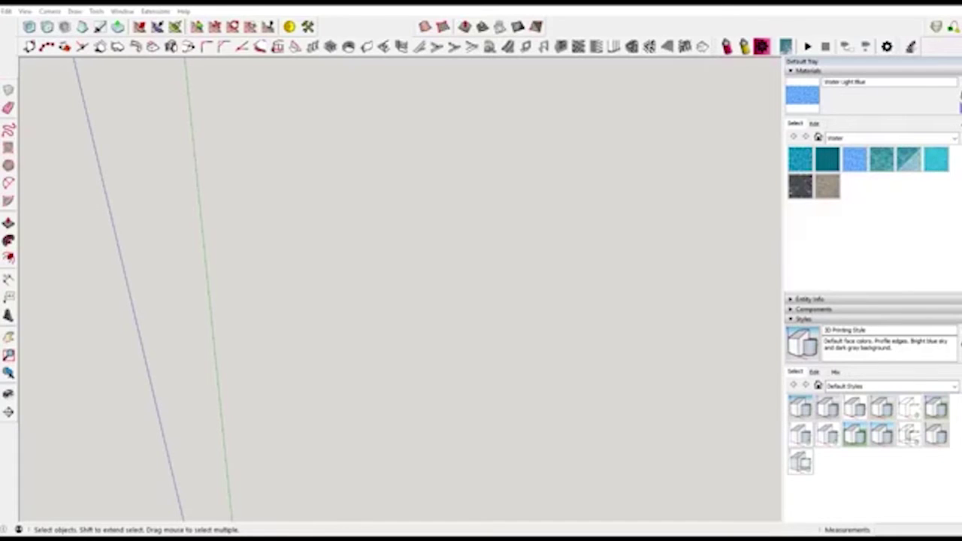
- Draw an upright rectangle in the empty space beside the axes
scroll(489, 193, down, 3)
scroll(487, 195, up, 3)
shift+middle_drag(472, 189, 507, 273)
scroll(513, 244, down, 2)
shift+middle_drag(544, 212, 522, 255)
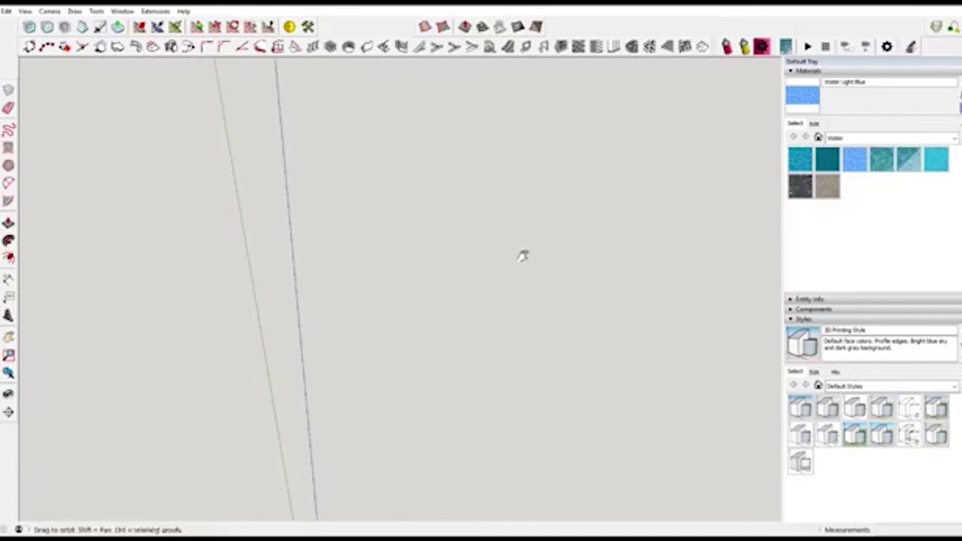
scroll(532, 261, up, 2)
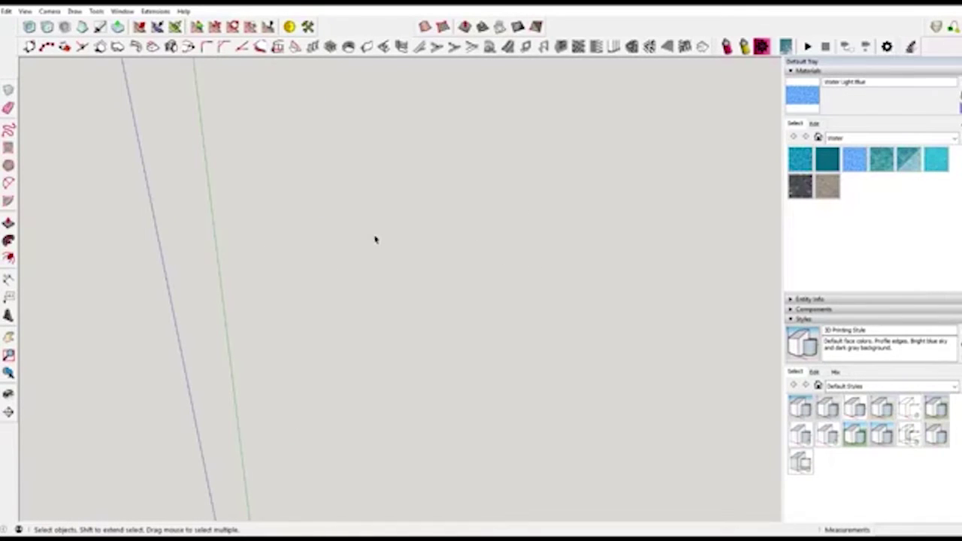
key(r)
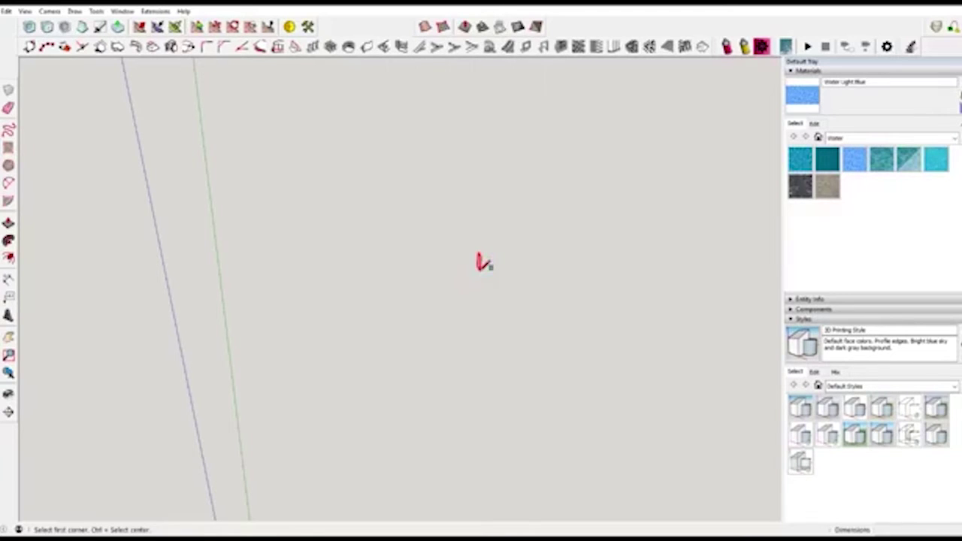
click(481, 269)
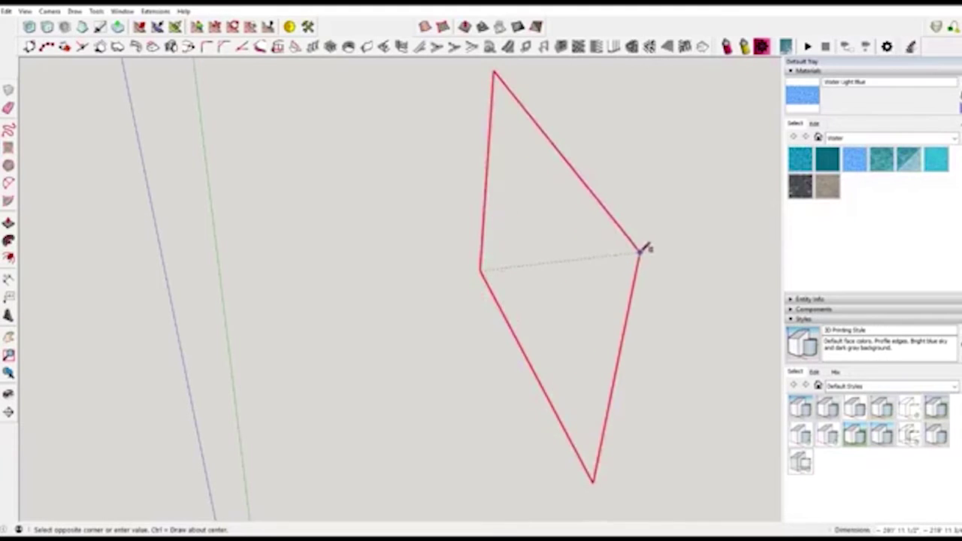
click(641, 249)
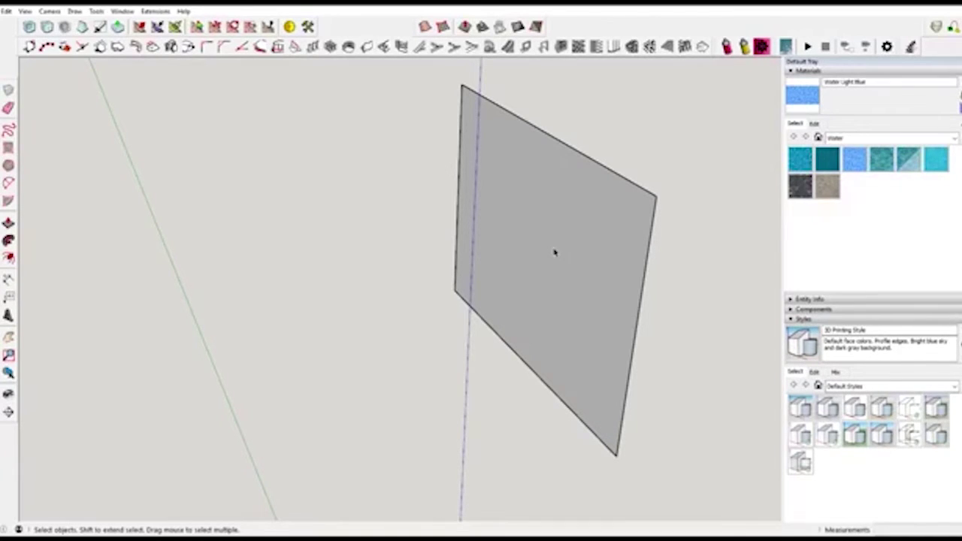
key(a)
click(461, 84)
click(615, 451)
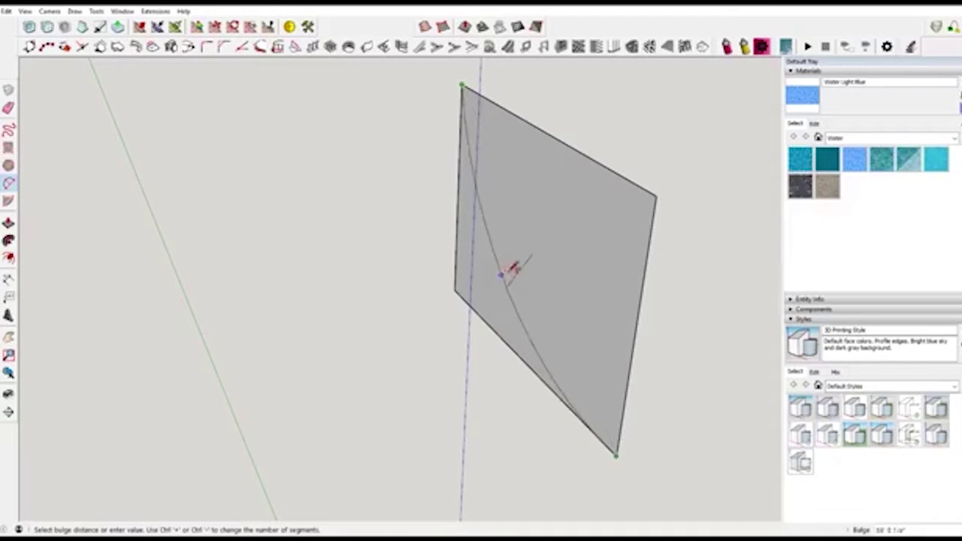
key(Escape)
- Draw a shallow free-standing arc on the ground beside the upright rectangle
scroll(511, 270, down, 2)
click(323, 302)
click(362, 350)
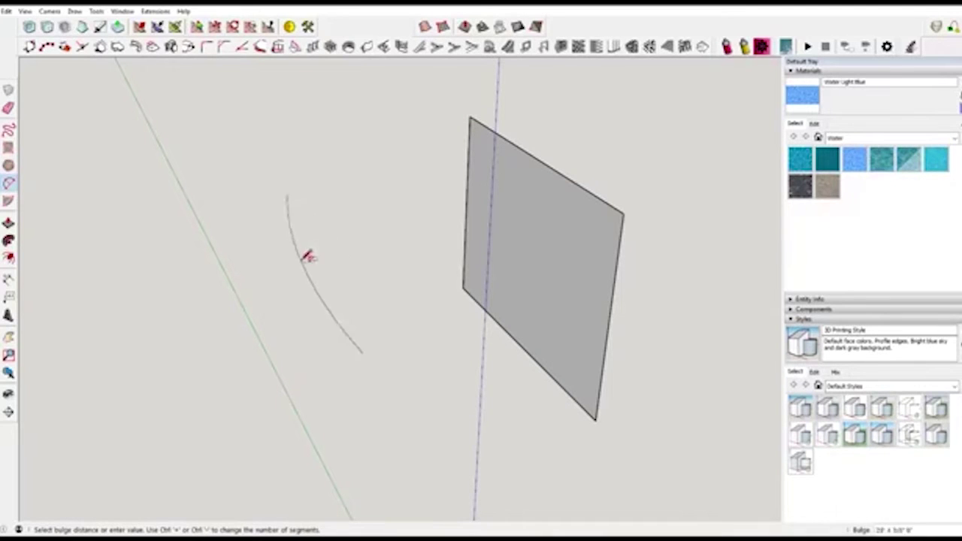
click(292, 248)
- Draw a bulging arc across the rectangle's face between two diagonally opposite corners, dividing it into two parts
middle_drag(298, 328, 425, 110)
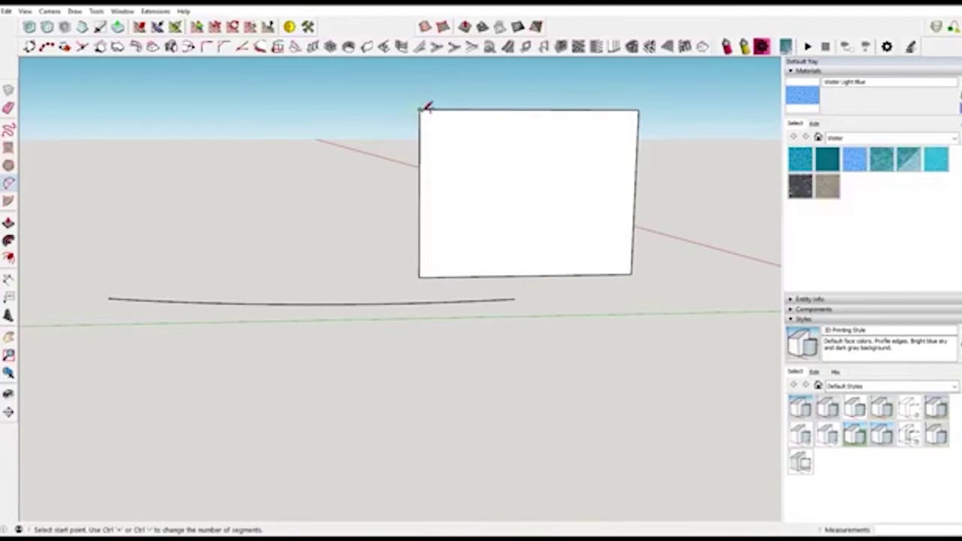
click(420, 110)
click(632, 272)
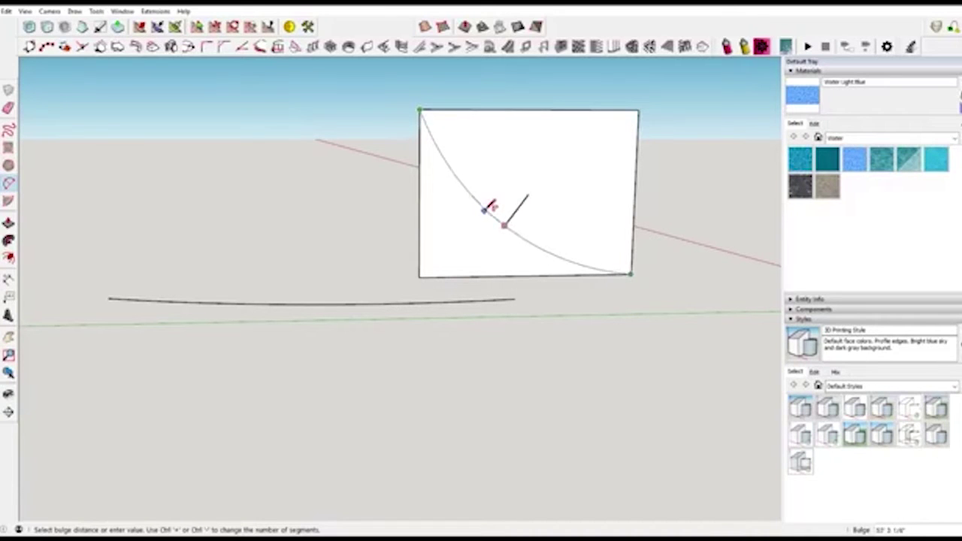
click(490, 206)
- Delete the stray arc lying on the ground beside the rectangle
key(space)
click(245, 306)
key(Delete)
- Delete the part of the rectangle above the diagonal arc together with its outer edges, keeping the concave triangular face
mouse_move(619, 217)
middle_down()
mouse_move(560, 223)
mouse_move(622, 231)
middle_up()
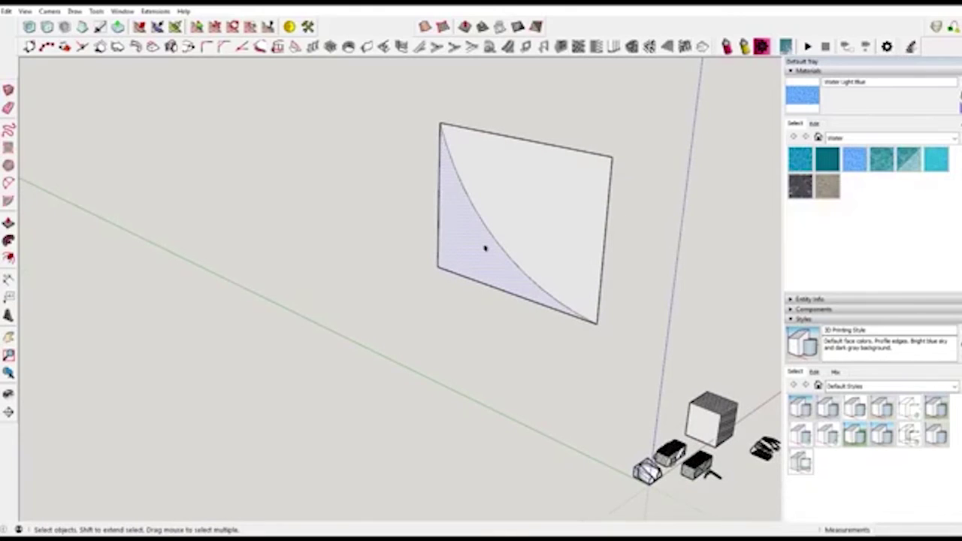
middle_drag(560, 322, 580, 221)
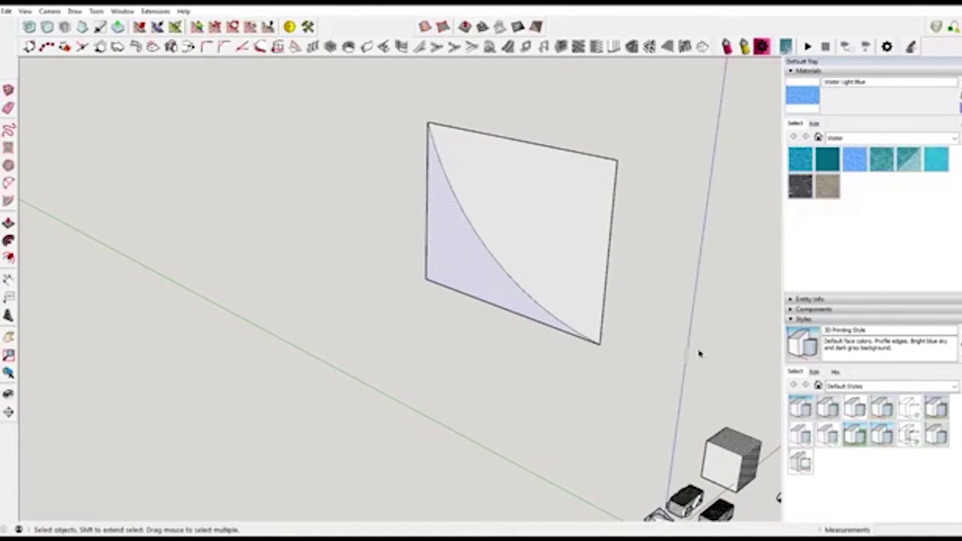
click(607, 220)
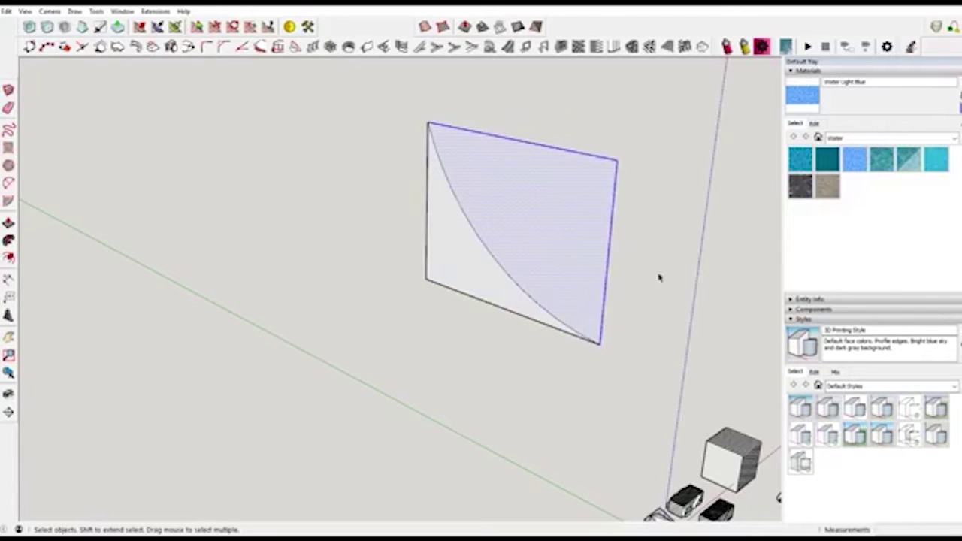
key(Delete)
- Push/pull the concave triangular face into a long solid with a curved sloping surface
key(p)
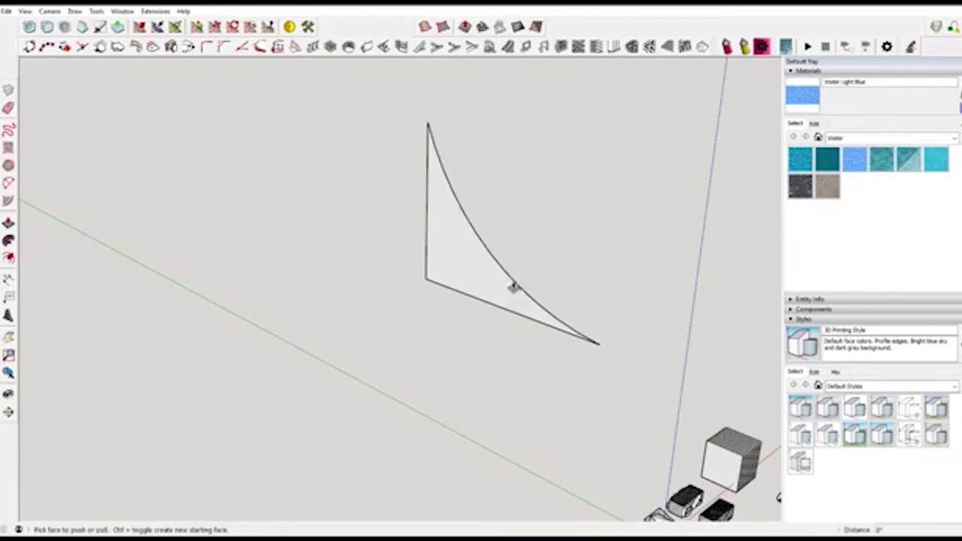
click(716, 154)
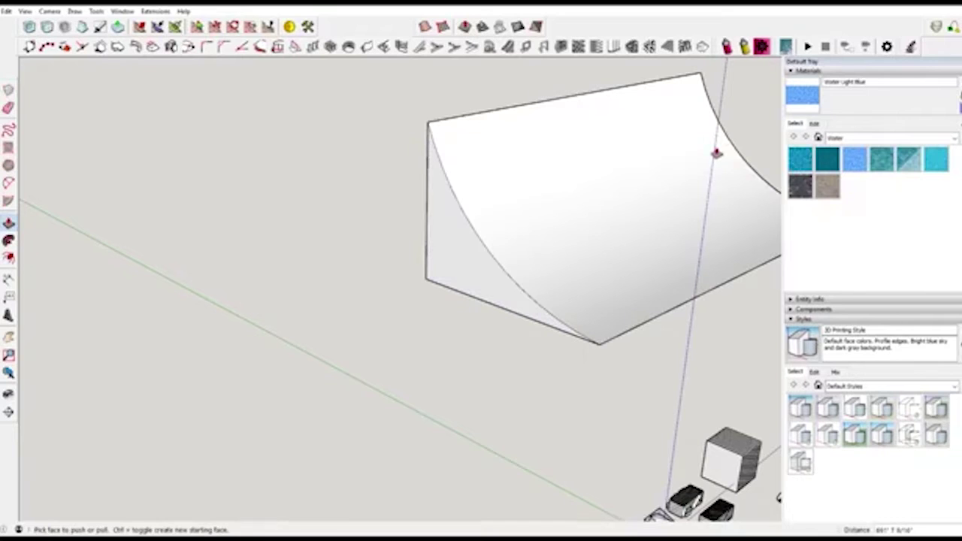
middle_drag(589, 179, 378, 316)
scroll(462, 287, up, 2)
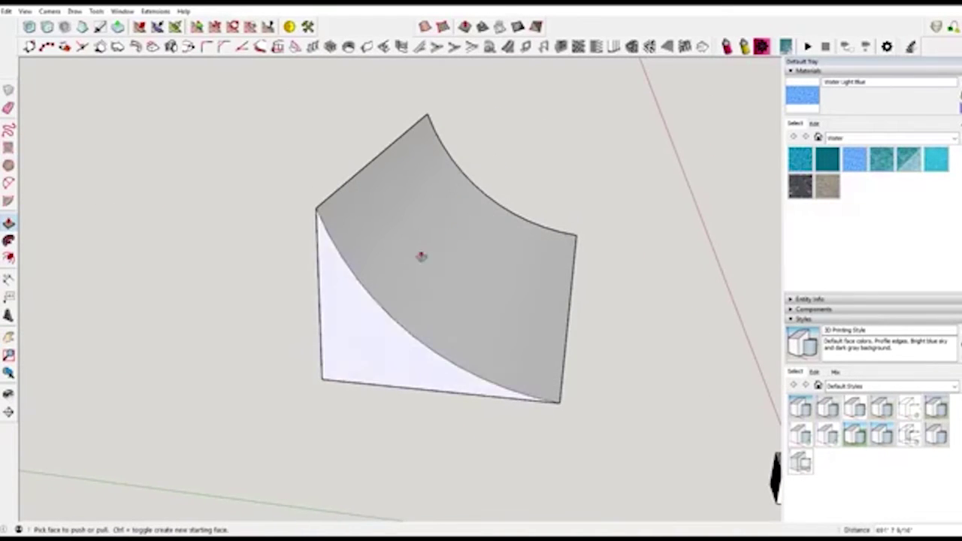
- Undo the ramp extrusion, the deletions and the diagonal arc, back to the plain upright rectangle
scroll(523, 244, down, 4)
scroll(483, 251, up, 3)
key(space)
key(ctrl+z)
key(ctrl+z)
key(ctrl+z)
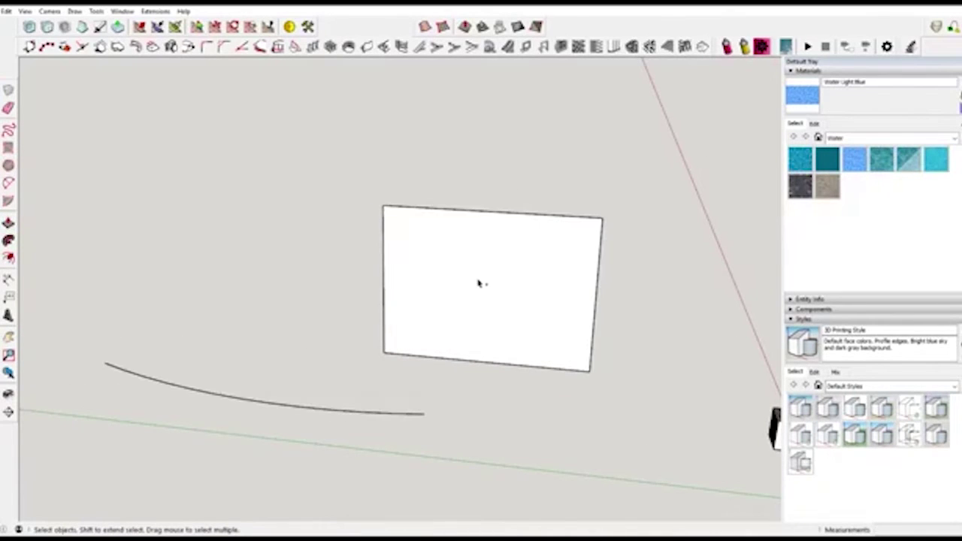
- Push/pull the upright rectangle backward into a long rectangular box
scroll(436, 293, down, 3)
click(528, 293)
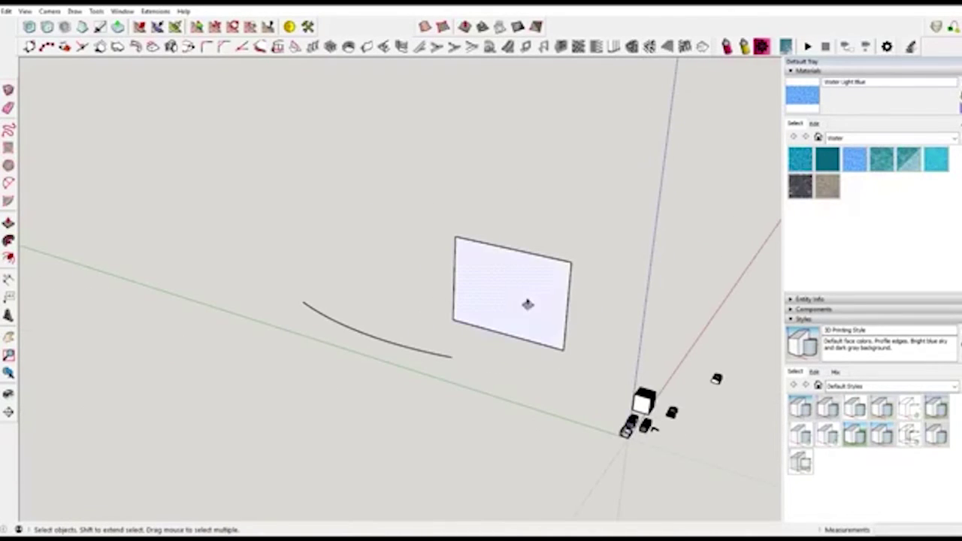
key(p)
click(604, 206)
- Select the free-standing arc beside the box with a selection window and delete it
key(space)
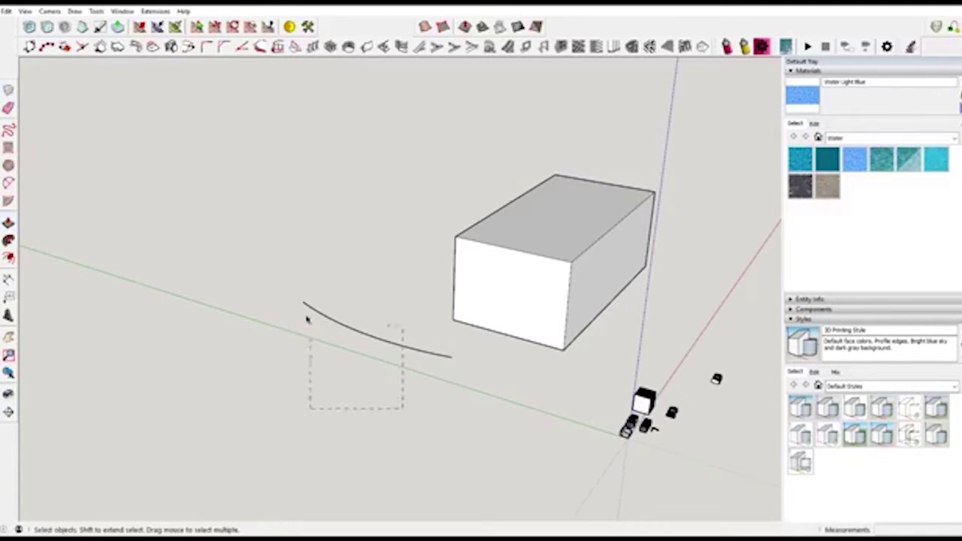
key(Delete)
scroll(544, 284, up, 3)
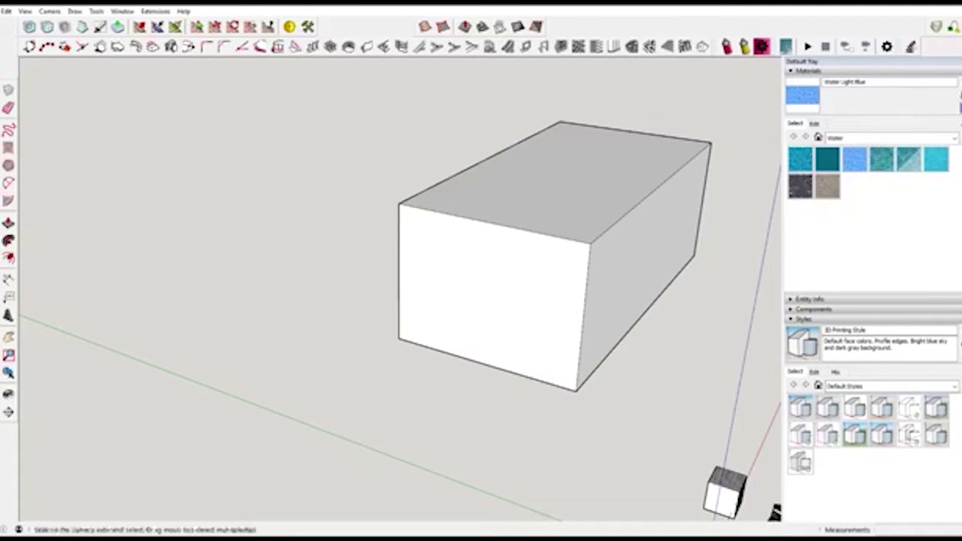
- Measure the bottom edge of the box's front face with the Tape Measure
key(t)
click(398, 338)
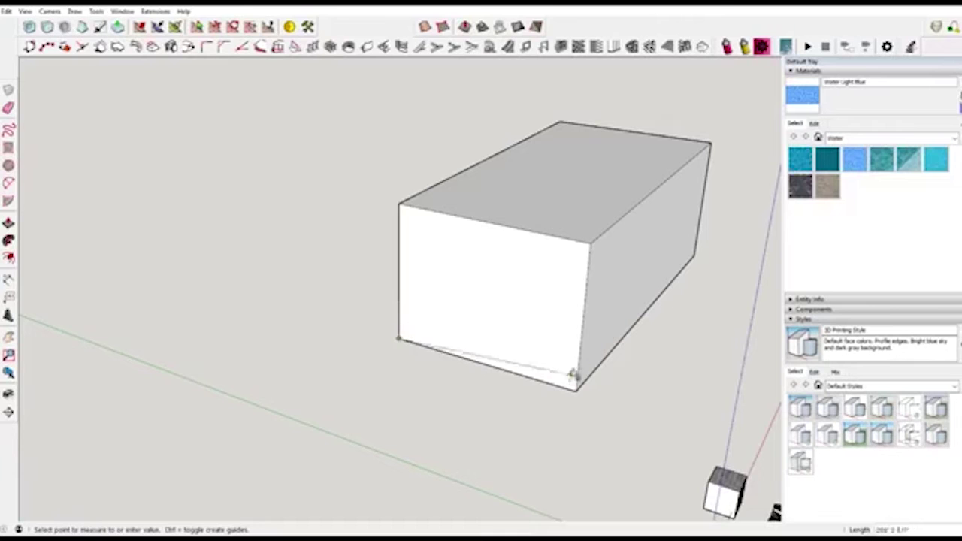
key(space)
- Push the box's top face down to turn it into a low slab
click(574, 153)
key(p)
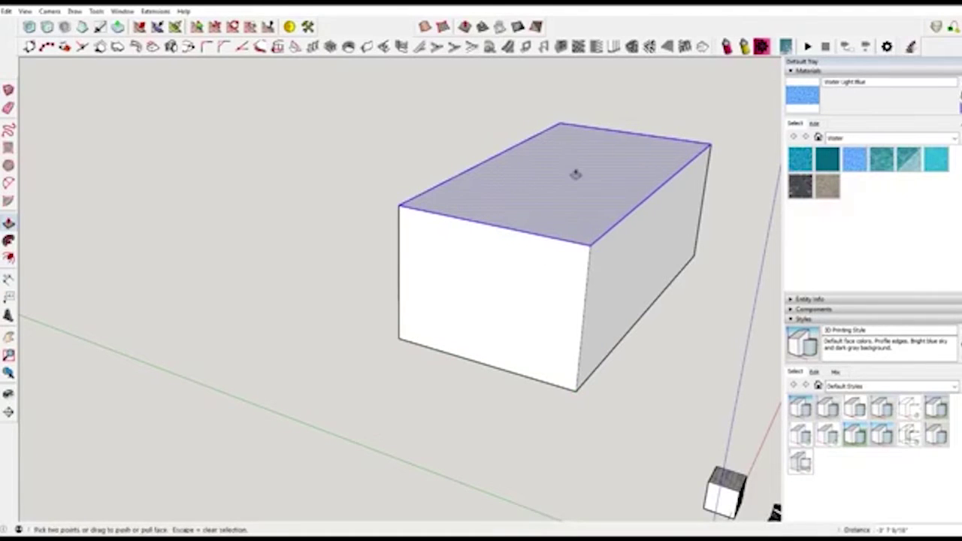
drag(578, 213, 567, 293)
- Select all connected geometry of the low slab and make it a group
key(space)
triple_click(565, 267)
right_click(565, 267)
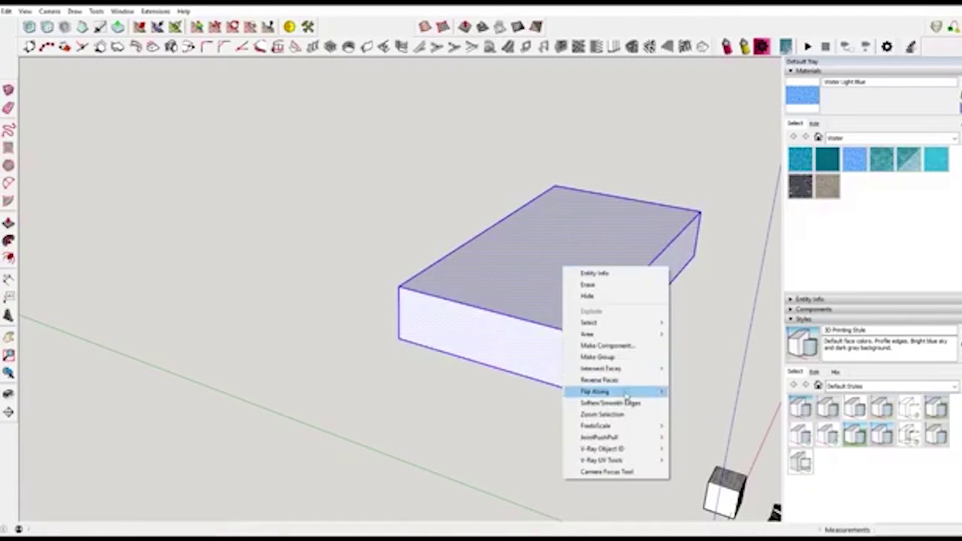
click(585, 357)
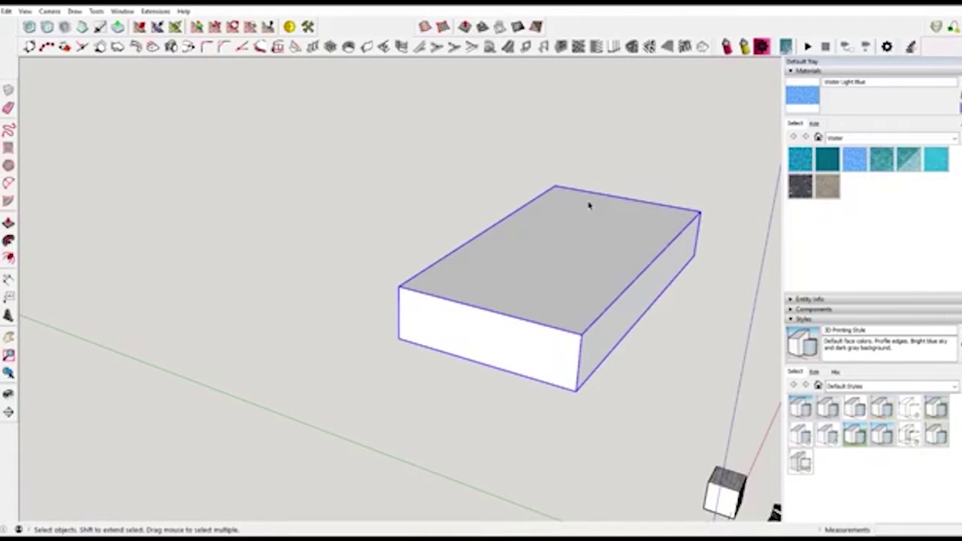
- Draw a thin rectangular strip across the full width of the slab's front face, along its upper edge
key(r)
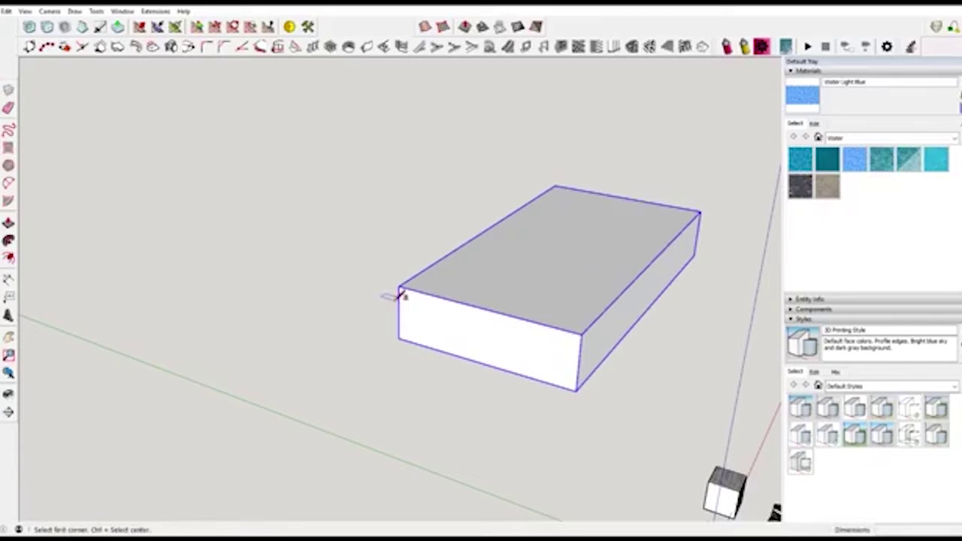
click(399, 291)
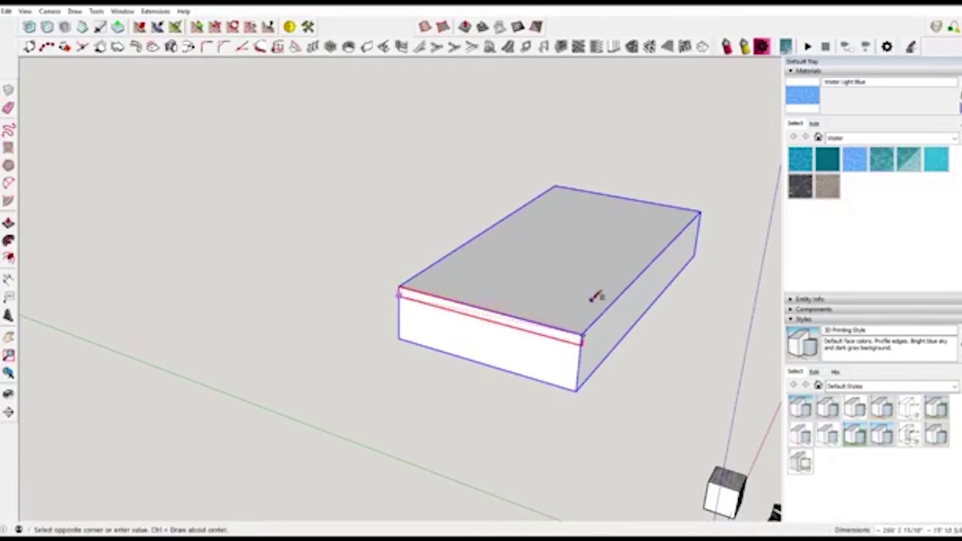
click(583, 332)
key(space)
- Move the strip's top edge up along the blue axis to make a tall rectangle rising above the slab
key(m)
click(528, 325)
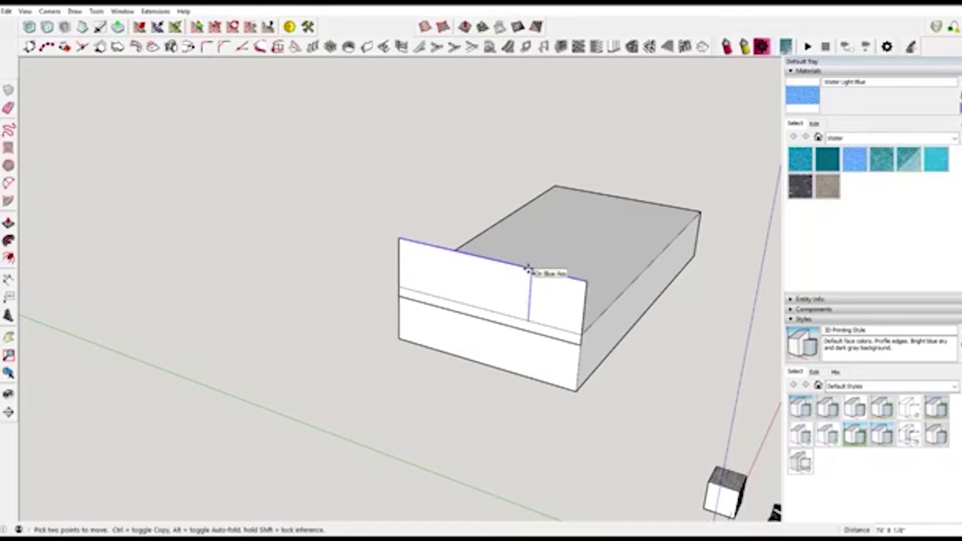
click(528, 269)
- Move the tall front rectangle with its edges downward so that it straddles the slab's upper front edge
scroll(531, 281, up, 4)
key(space)
double_click(532, 286)
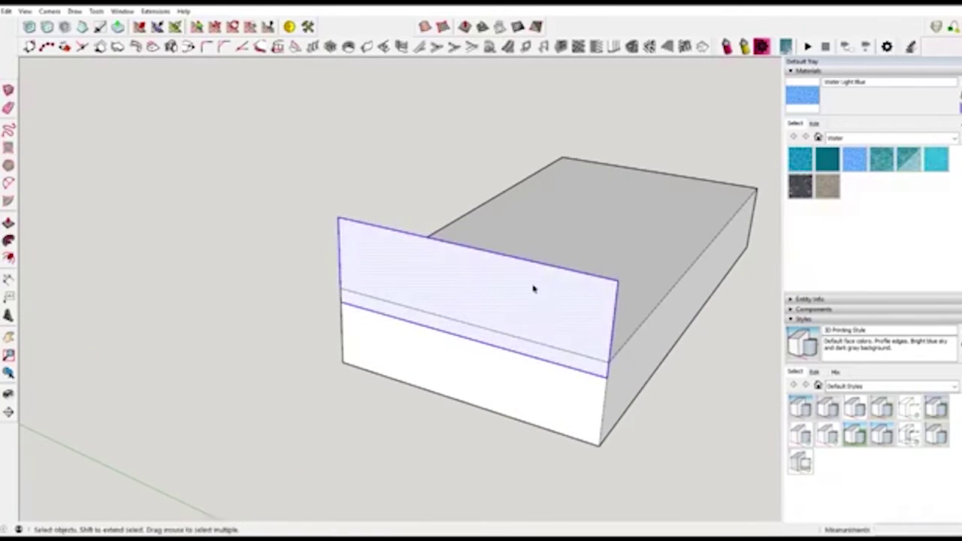
key(m)
click(534, 287)
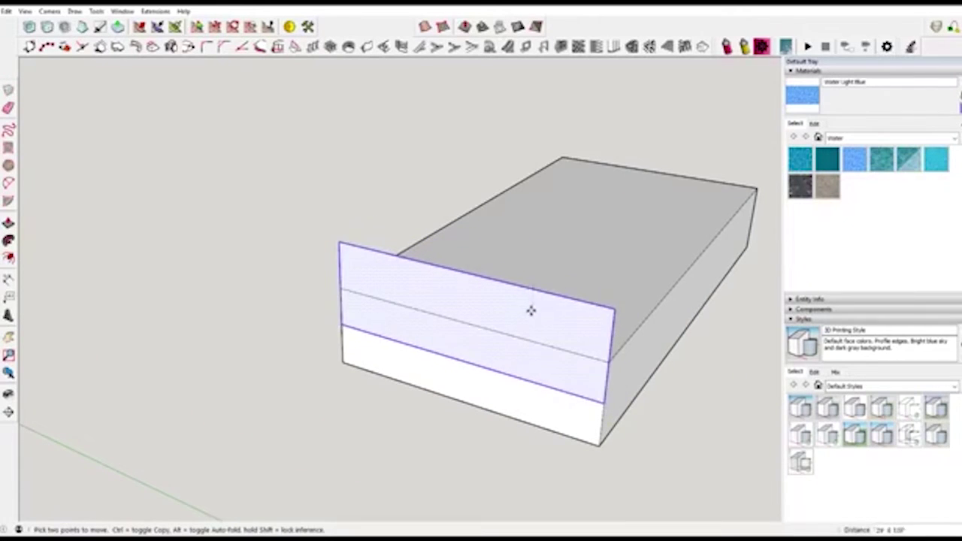
click(457, 299)
key(a)
scroll(342, 258, up, 1)
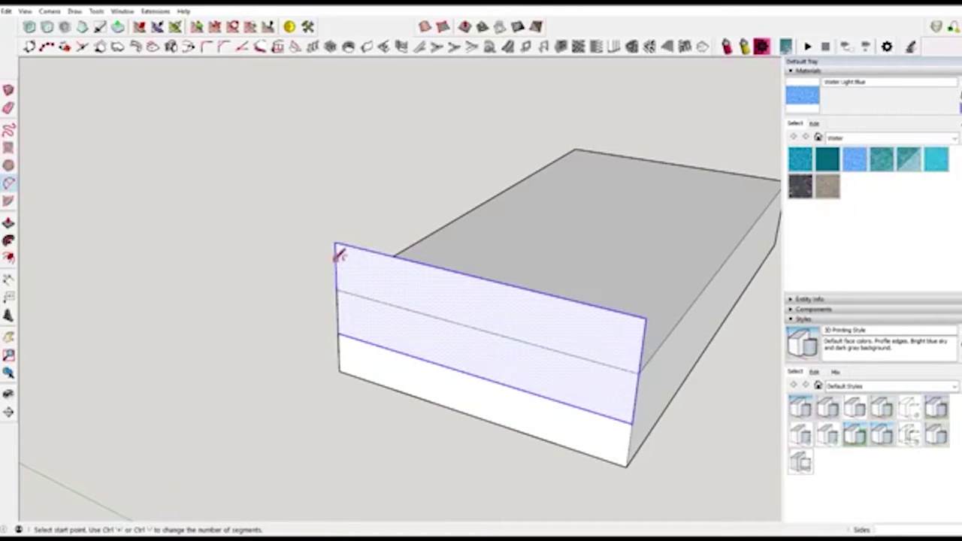
click(338, 289)
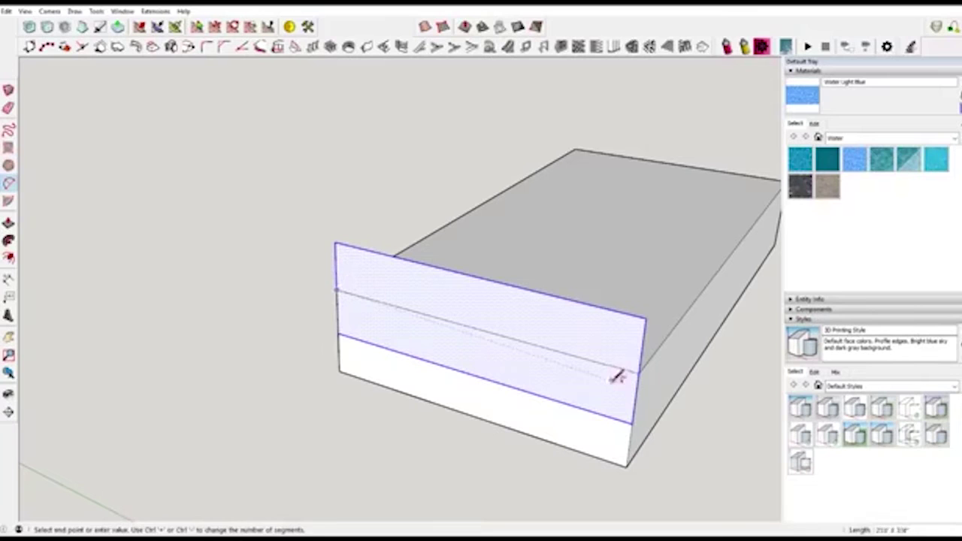
click(636, 384)
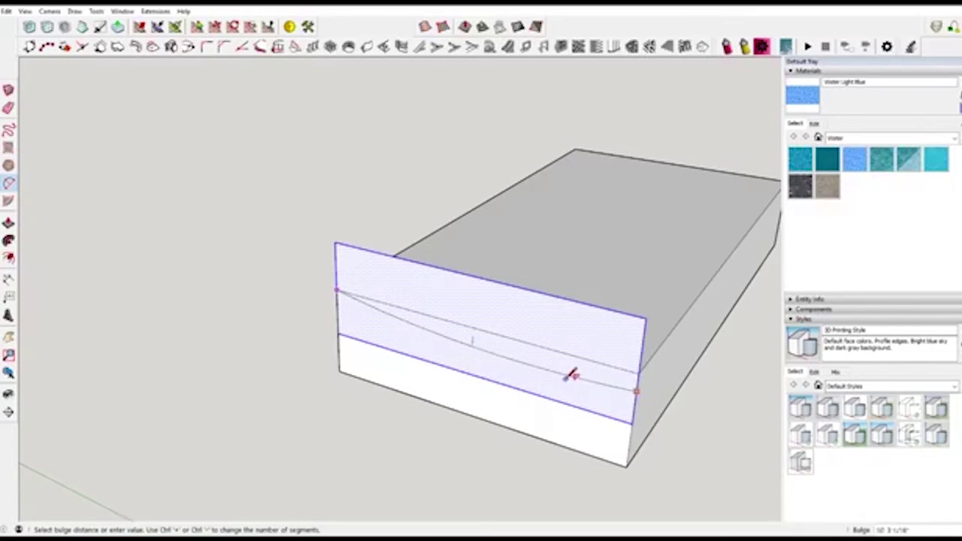
key(Escape)
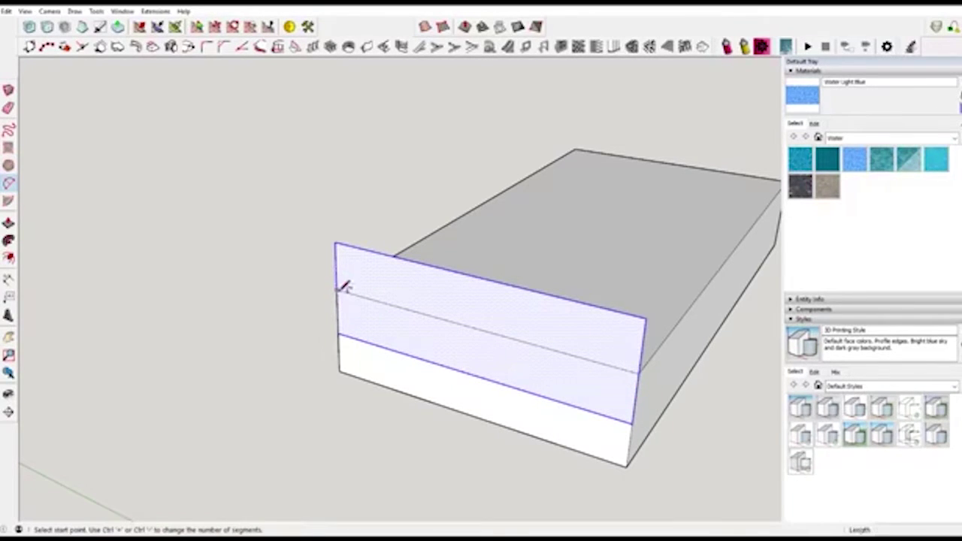
- Move the front rectangle's side edge outward along the green axis so the rectangle extends well past the slab's side
scroll(639, 333, down, 2)
scroll(637, 342, up, 2)
key(m)
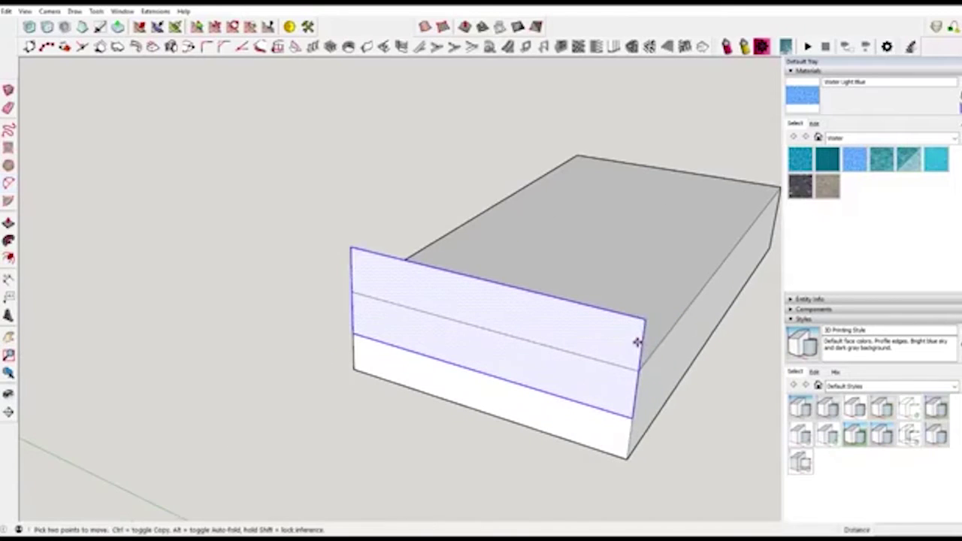
click(641, 345)
key(space)
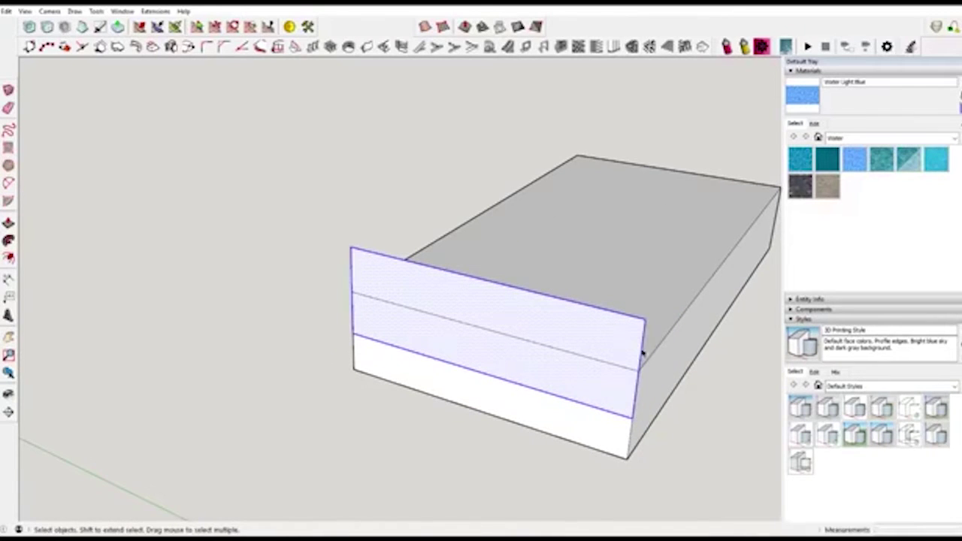
click(642, 353)
key(m)
click(643, 353)
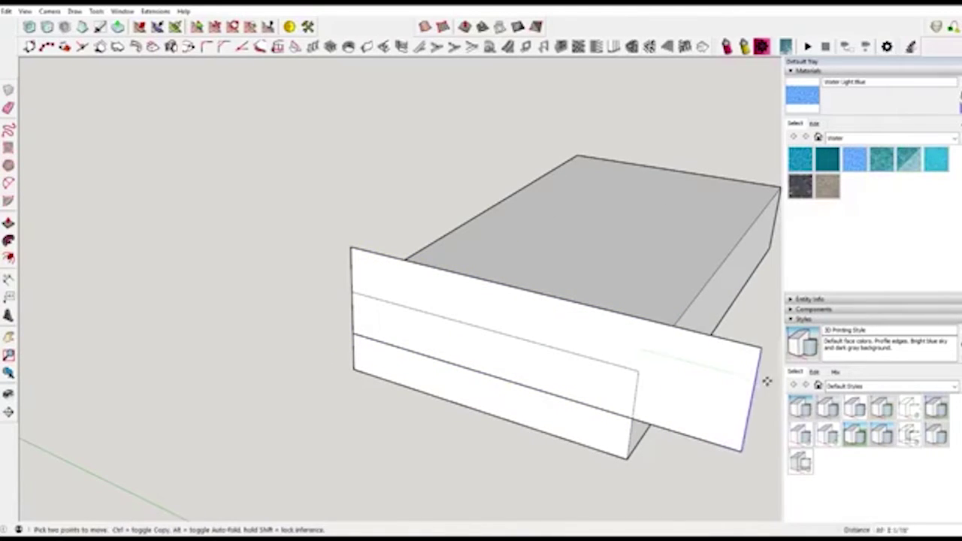
scroll(765, 380, down, 3)
shift+middle_drag(765, 380, 598, 356)
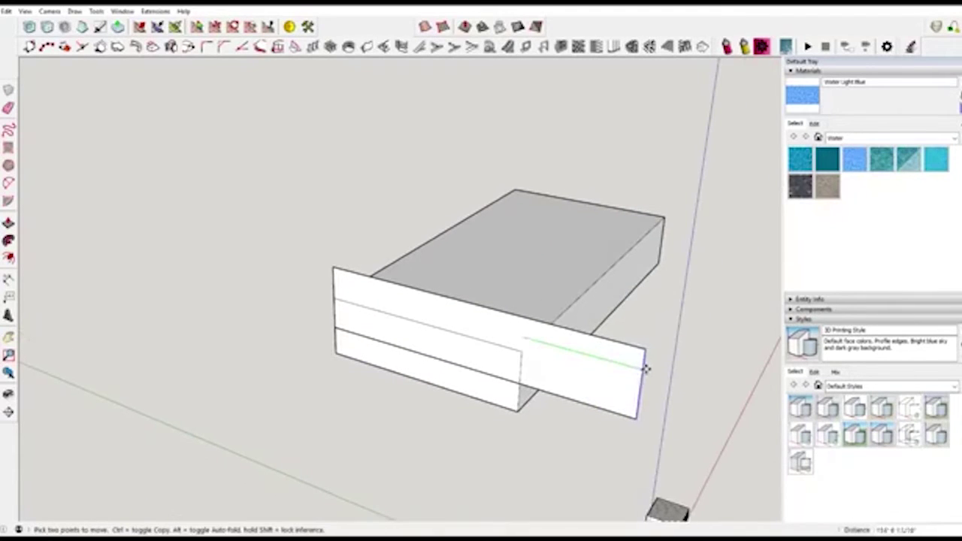
click(646, 368)
- Draw a downward-bulging two-point arc across the front rectangle, from the slab's upper corner to the rectangle's extended side edge
scroll(601, 358, up, 3)
key(a)
click(227, 274)
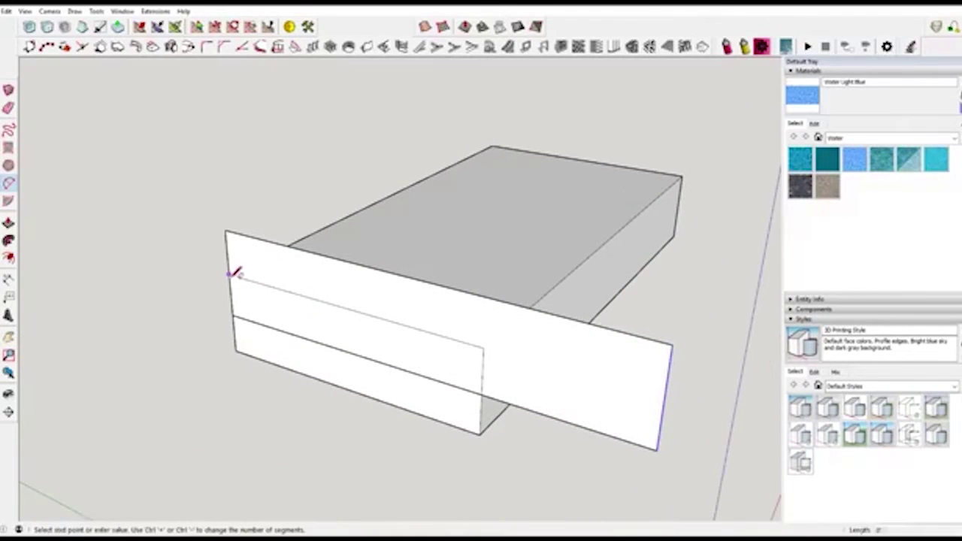
click(662, 412)
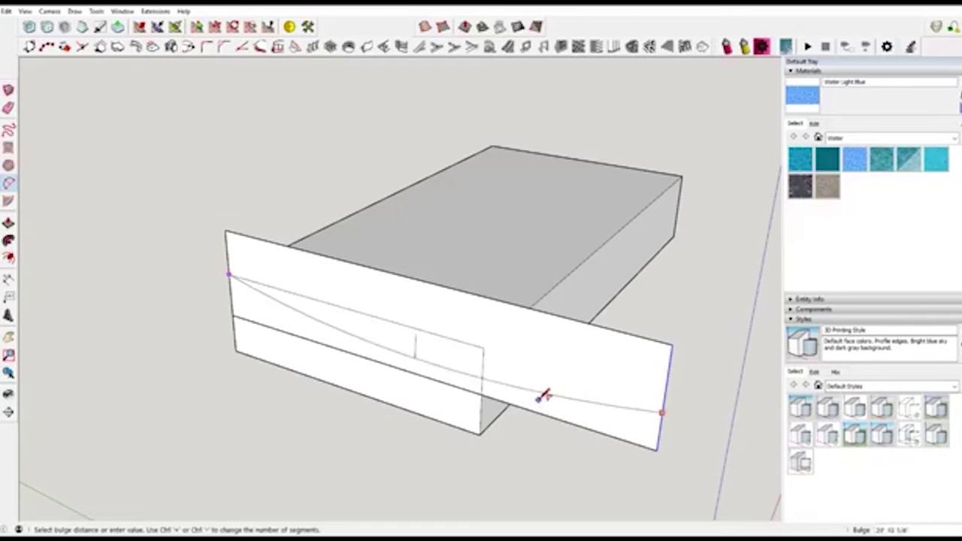
click(546, 390)
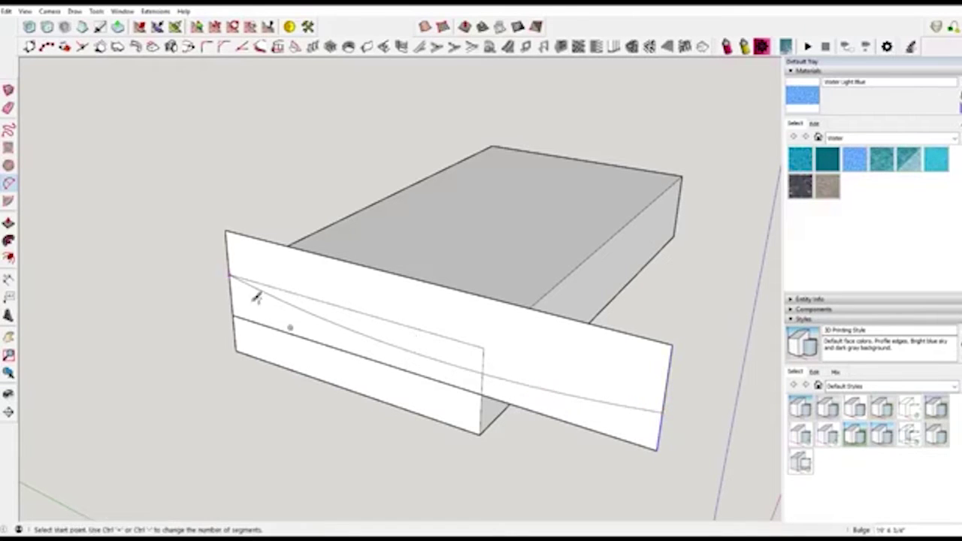
- Delete the part of the front rectangle above the arc together with its outer edges
key(space)
click(586, 342)
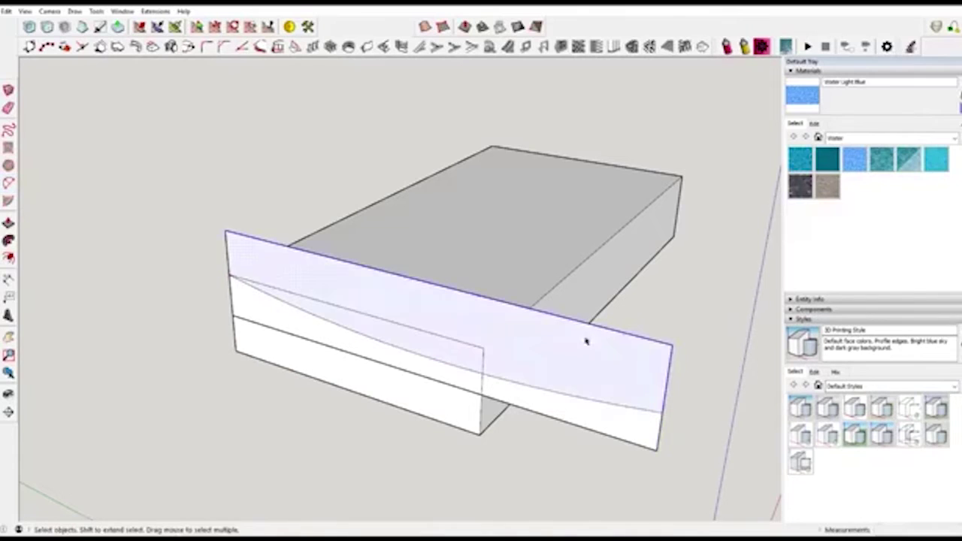
key(Delete)
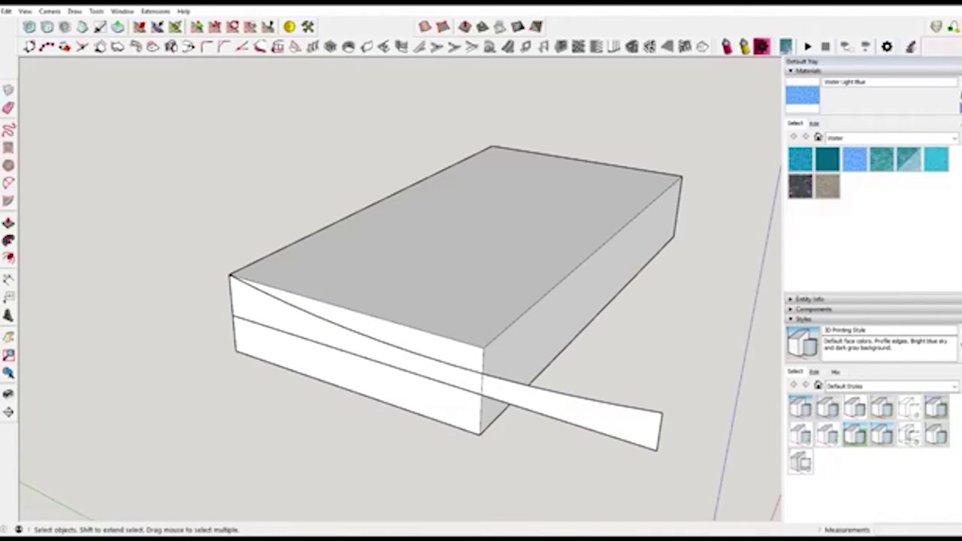
- Offset the arc downward by about 11' to form a narrow curved strip on the front profile
click(9, 257)
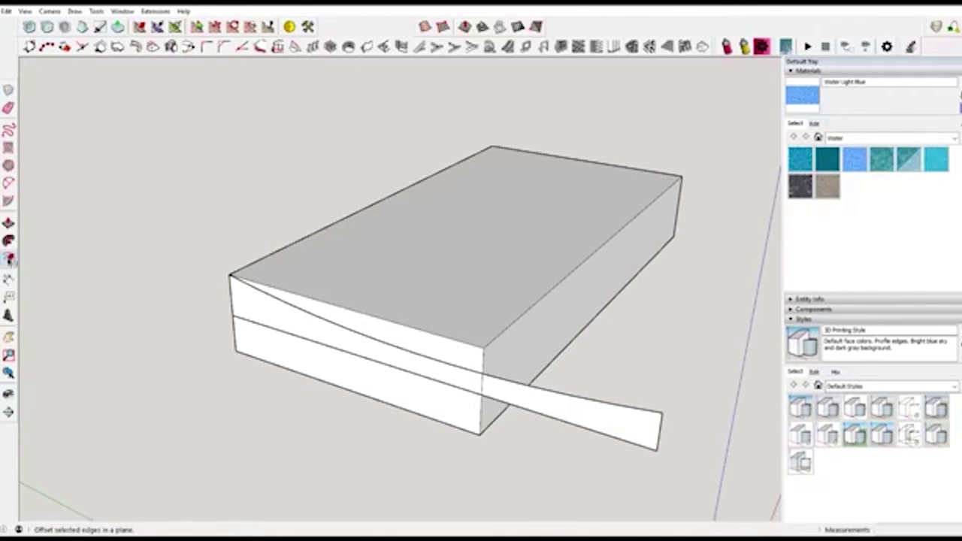
click(621, 408)
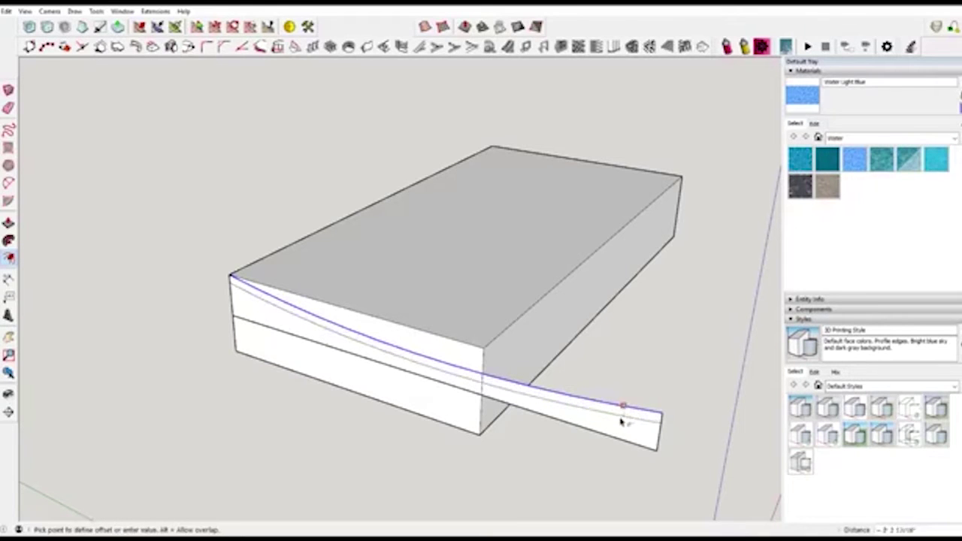
click(622, 425)
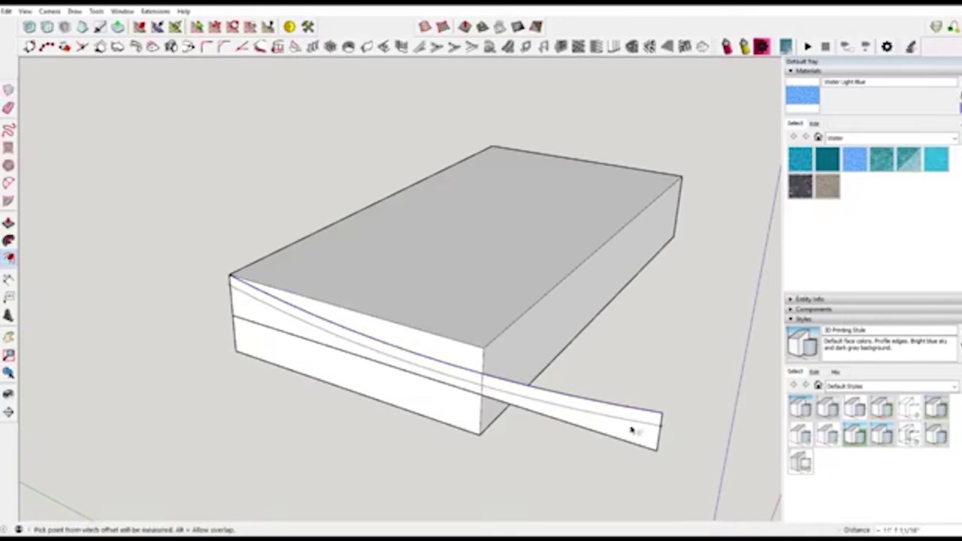
scroll(643, 411, up, 2)
key(space)
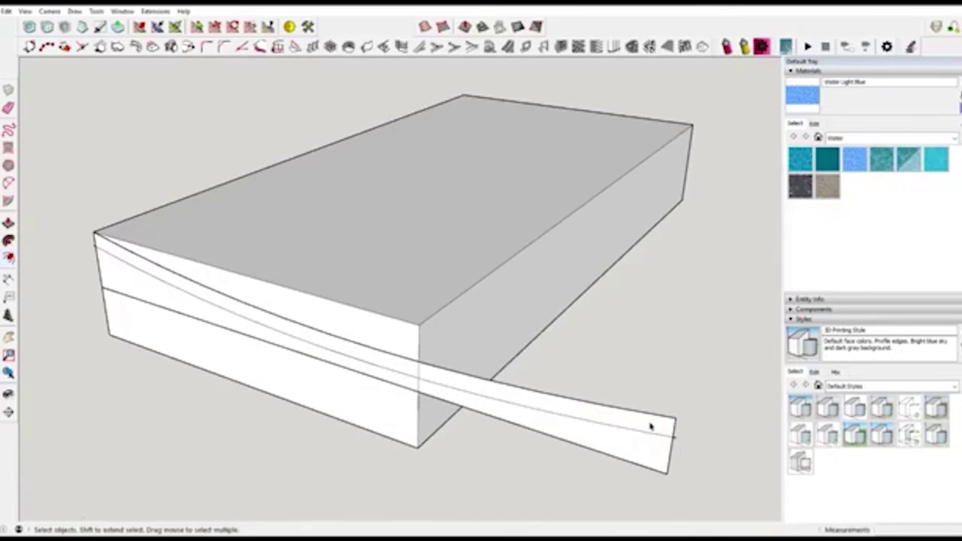
- Push the narrow curved strip back along the slab's full length, about 587', to form a thin curved solid
click(651, 425)
scroll(648, 426, down, 1)
click(646, 426)
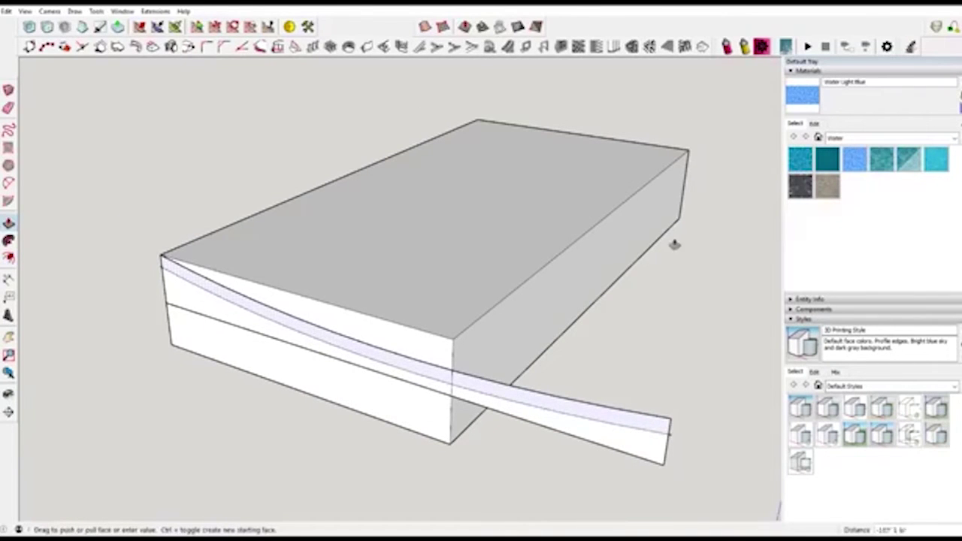
click(689, 155)
key(ctrl+z)
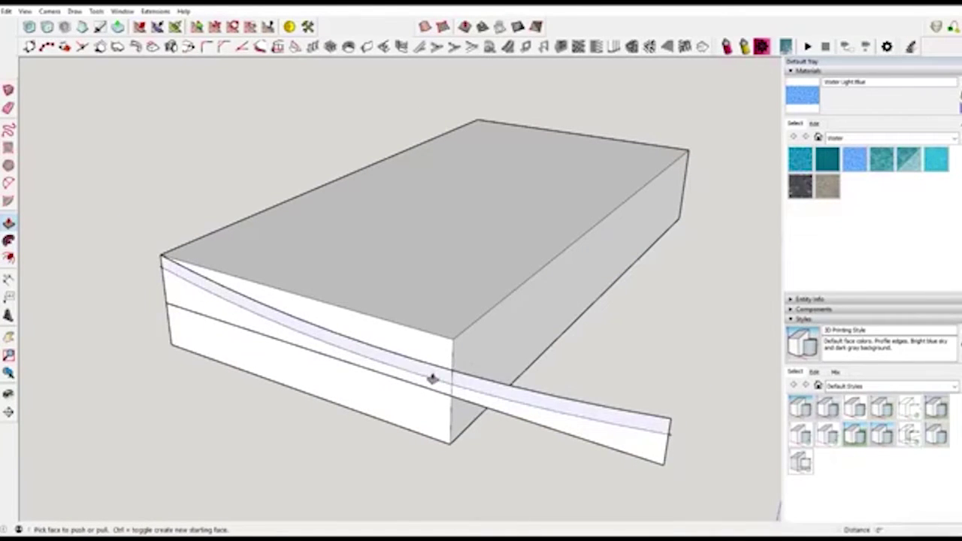
click(429, 378)
click(687, 154)
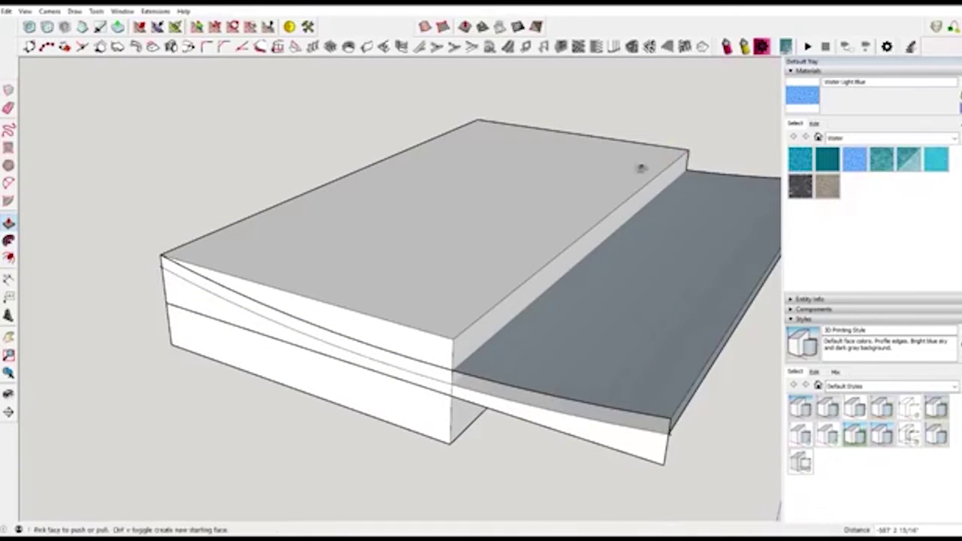
- Delete the leftover profile face and stray edges beneath the curved strip's front
scroll(481, 162, down, 1)
key(space)
shift+middle_drag(635, 425, 559, 345)
scroll(560, 345, up, 1)
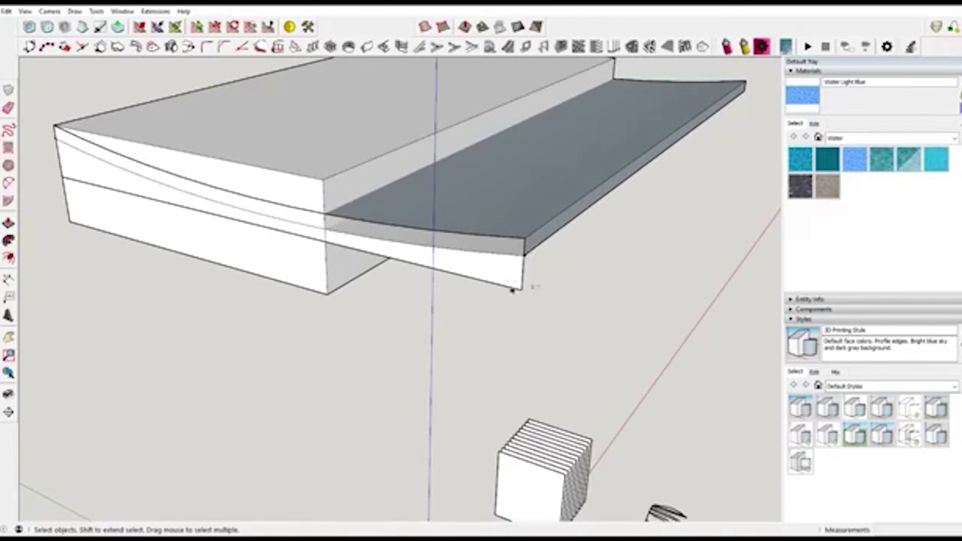
scroll(543, 293, up, 5)
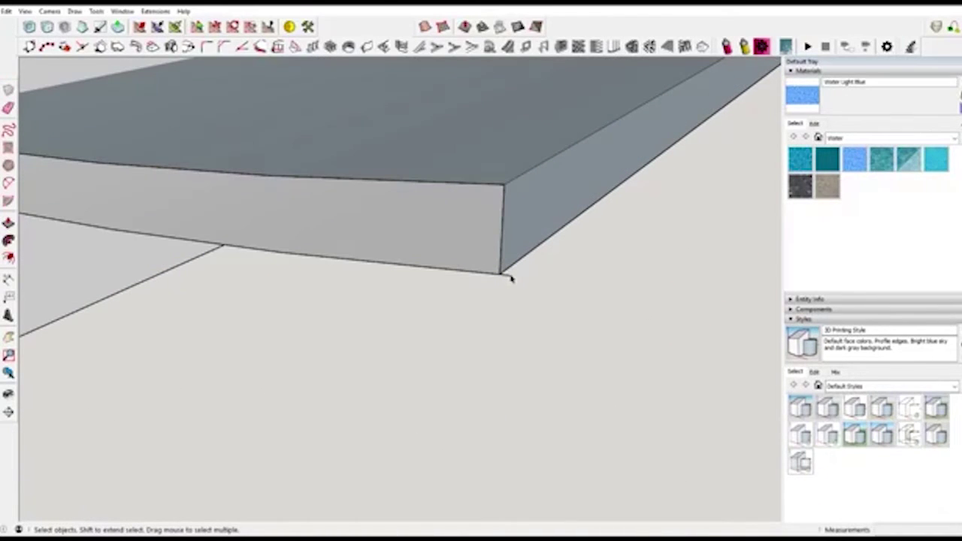
scroll(562, 312, down, 7)
scroll(248, 239, up, 3)
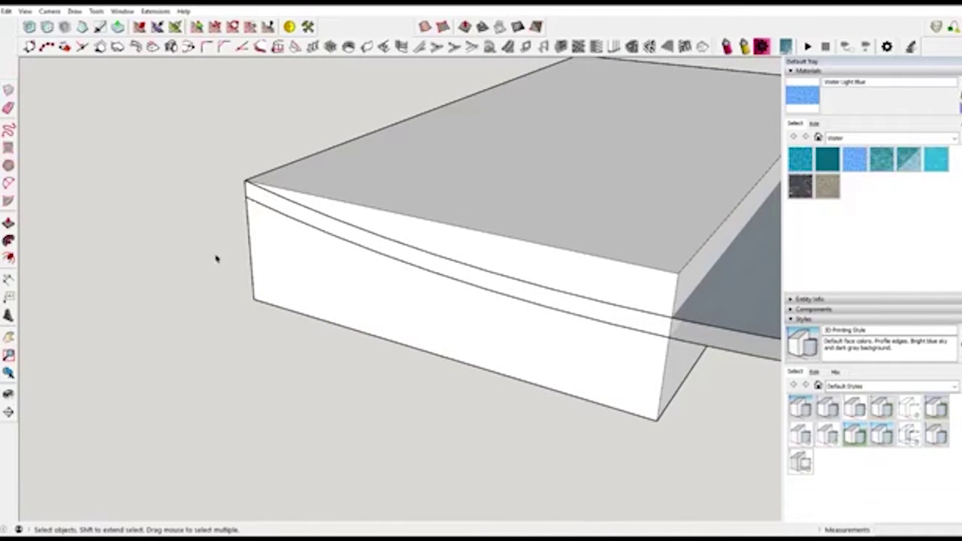
scroll(221, 257, down, 5)
scroll(565, 332, up, 5)
- Select the whole curved solid and reverse its faces
scroll(561, 315, down, 5)
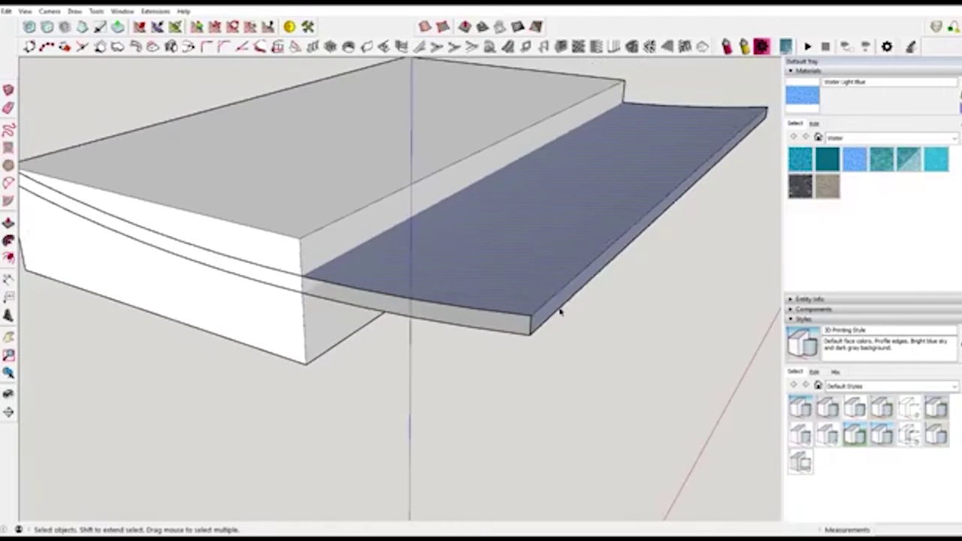
mouse_move(474, 279)
middle_down()
mouse_move(451, 215)
mouse_move(366, 180)
mouse_move(393, 227)
middle_up()
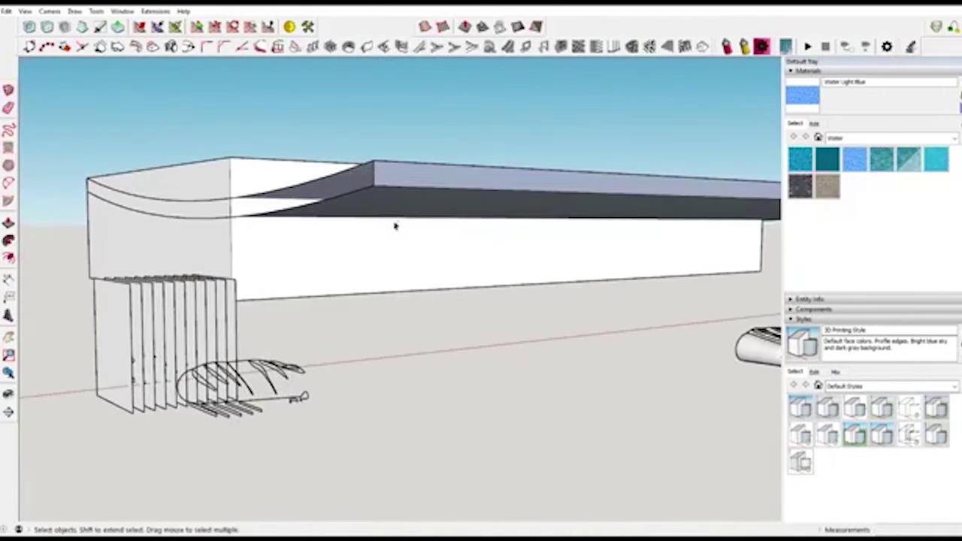
right_click(397, 213)
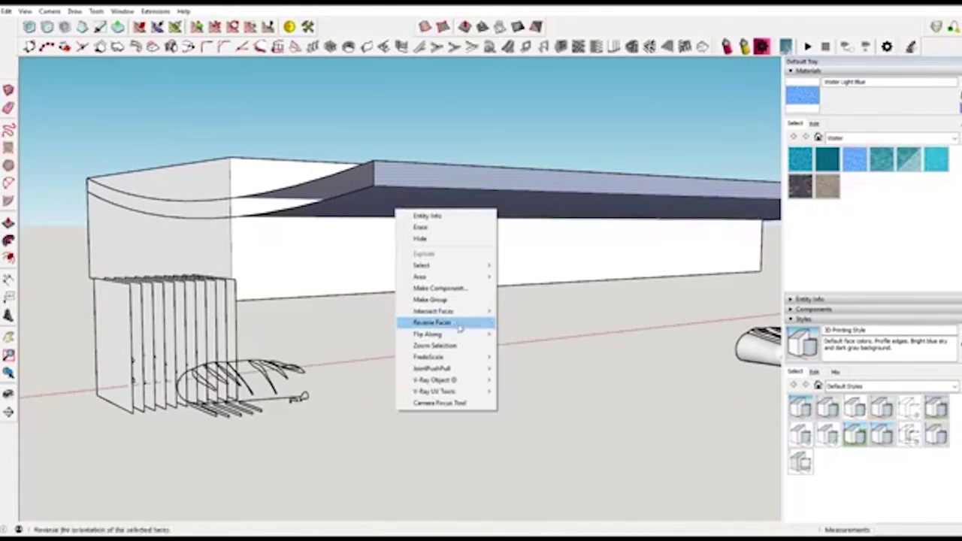
click(461, 325)
middle_drag(412, 229, 451, 296)
- Draw a short vertical line across the curved solid's front face, slightly outside the slab's side
scroll(446, 290, down, 4)
scroll(451, 297, up, 3)
key(l)
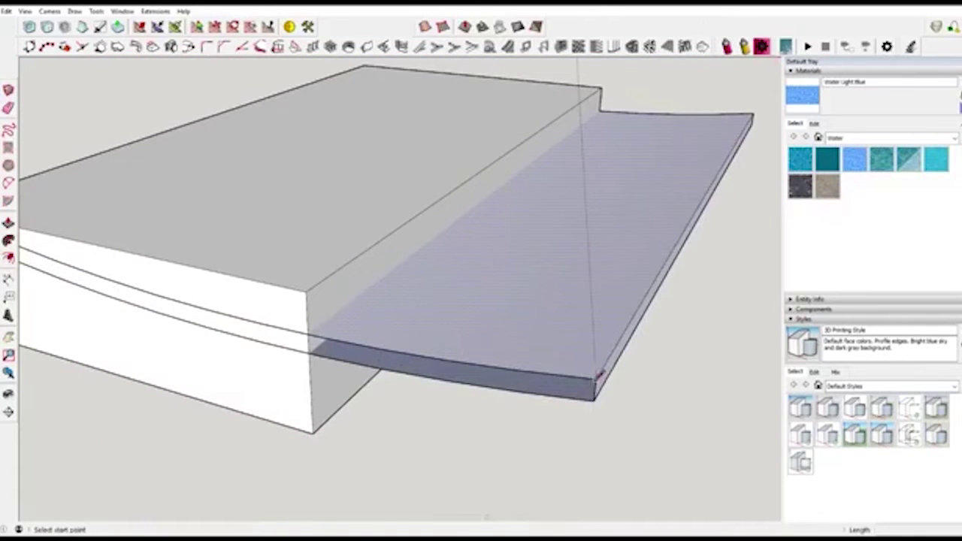
scroll(320, 330, up, 3)
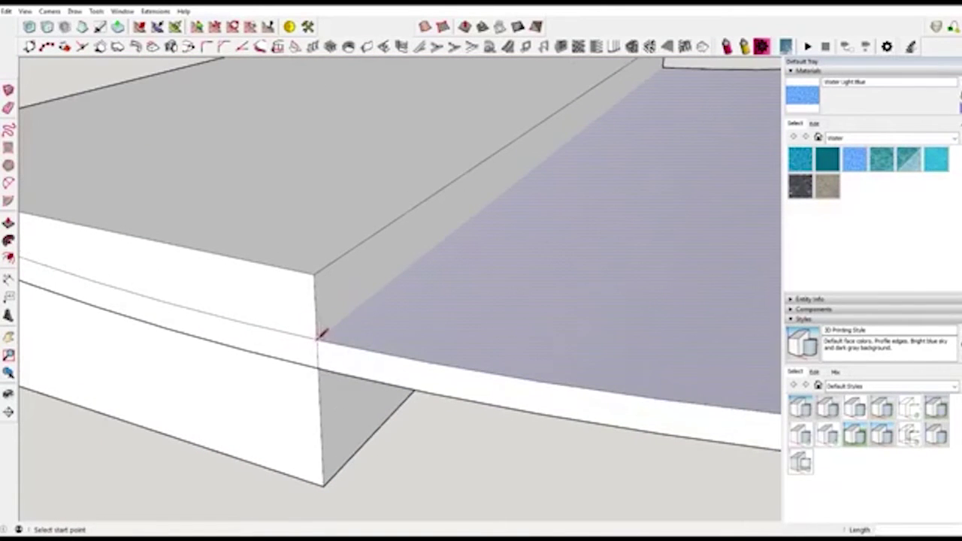
click(347, 346)
click(348, 375)
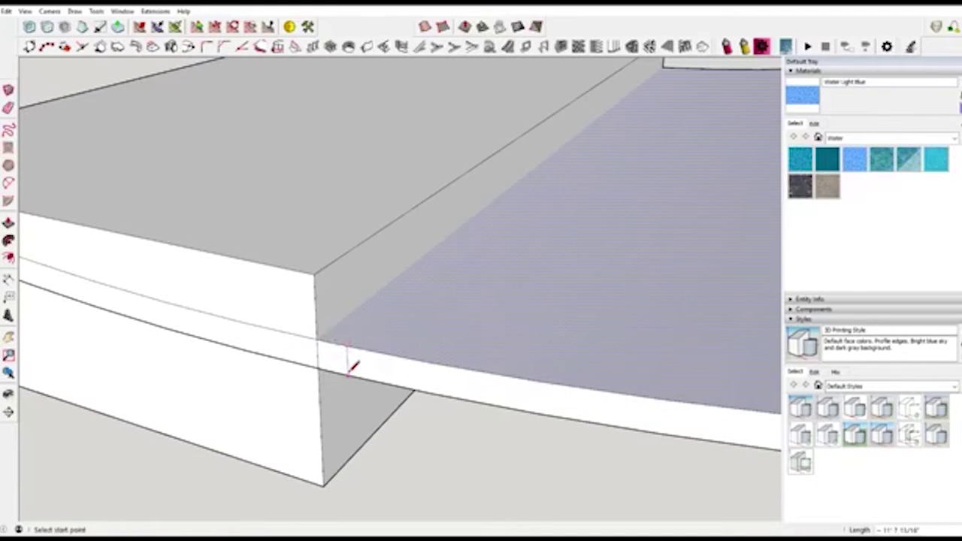
- Push the outer part of the curved solid's front face back to the slab's far end to remove the excess
scroll(350, 372, down, 2)
key(space)
click(382, 365)
key(p)
click(382, 366)
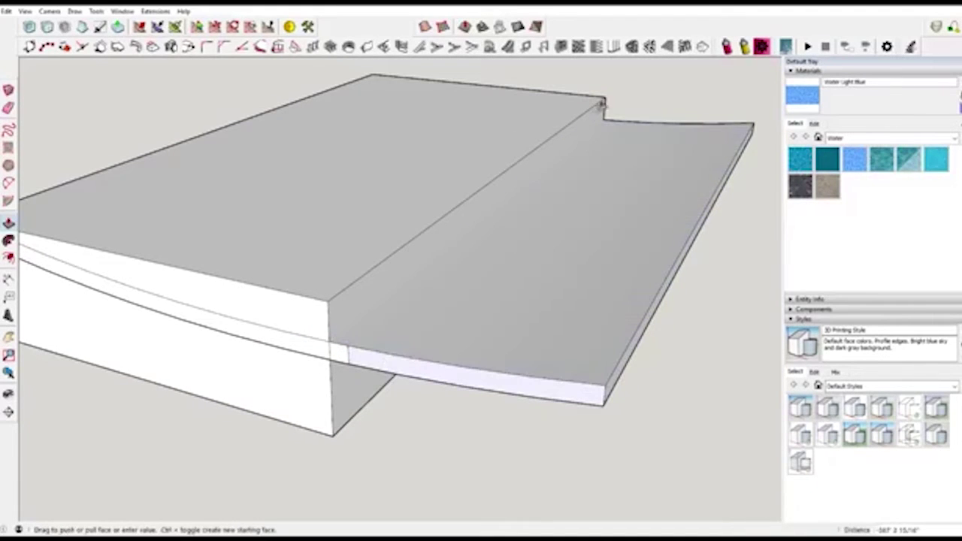
click(689, 99)
- Select the whole curved solid and move it sideways along the green axis so it overhangs both sides of the slab
scroll(614, 252, down, 2)
scroll(426, 316, up, 3)
key(space)
triple_click(429, 319)
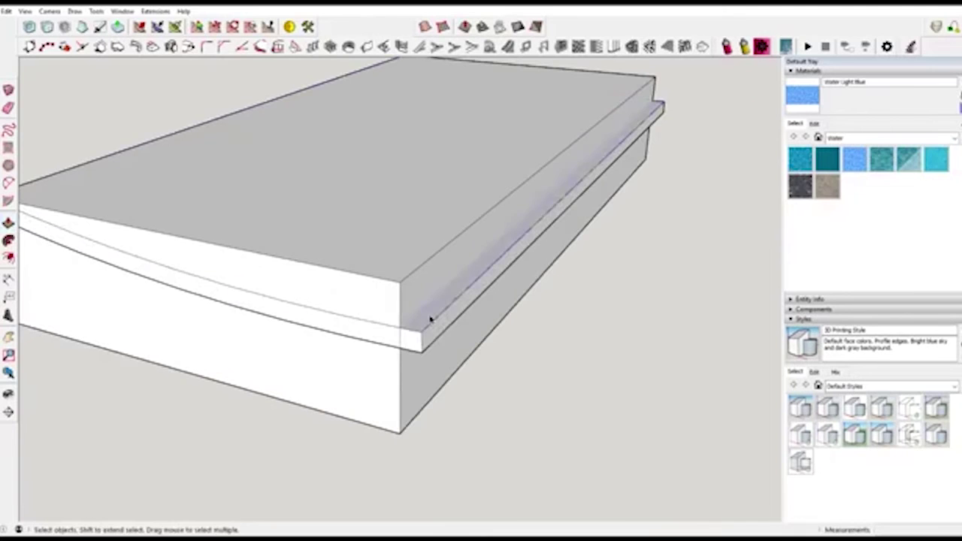
scroll(429, 319, down, 3)
shift+middle_drag(274, 288, 360, 292)
scroll(201, 255, up, 1)
scroll(201, 255, up, 1)
key(m)
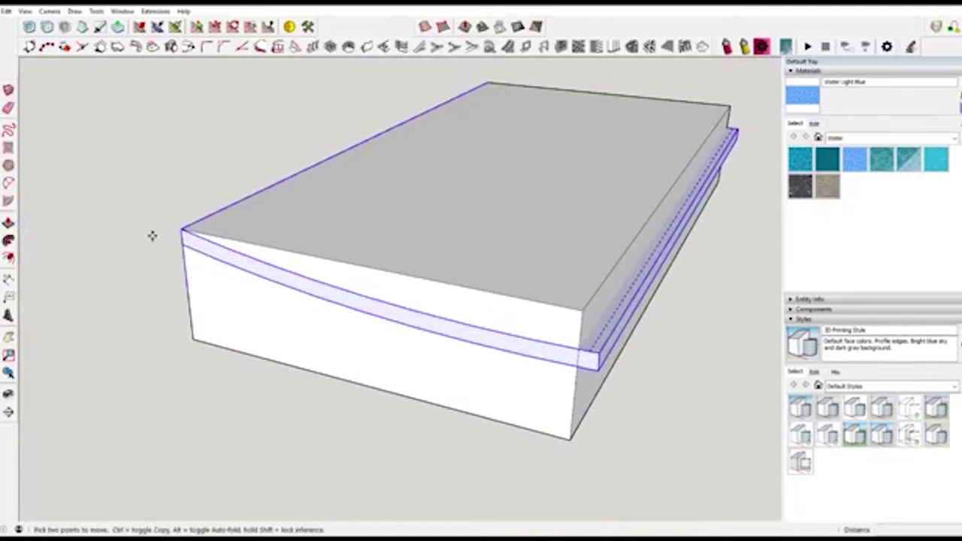
click(183, 232)
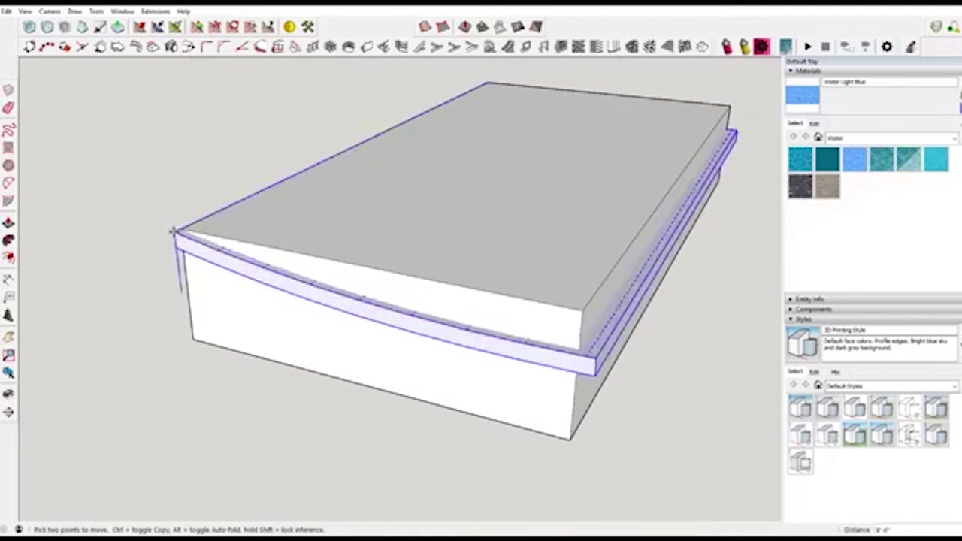
click(175, 230)
- Delete the stray vertical edge hanging below the curved solid's overhanging front corner
key(space)
click(178, 275)
click(181, 278)
- Open the slab group for editing and paste the curved solid's front face in place inside it
click(503, 310)
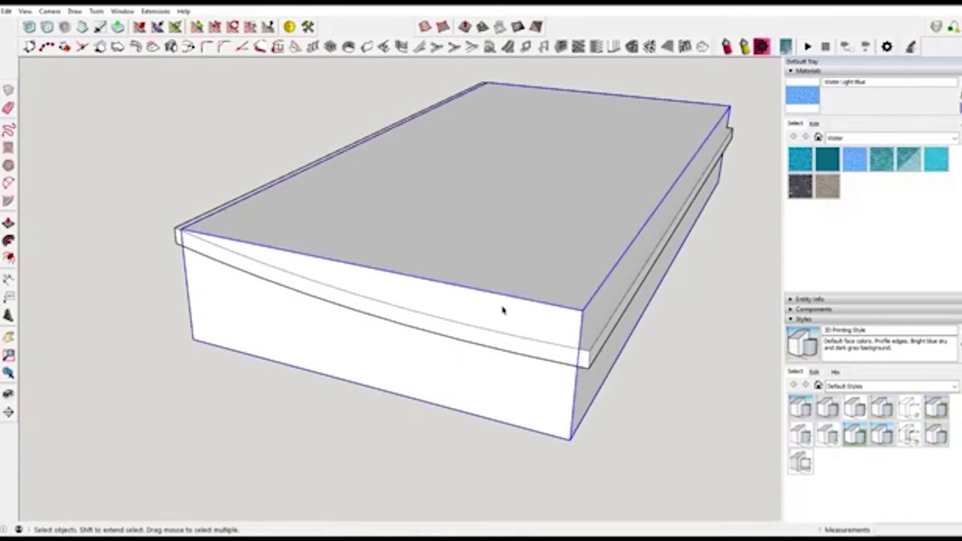
click(556, 354)
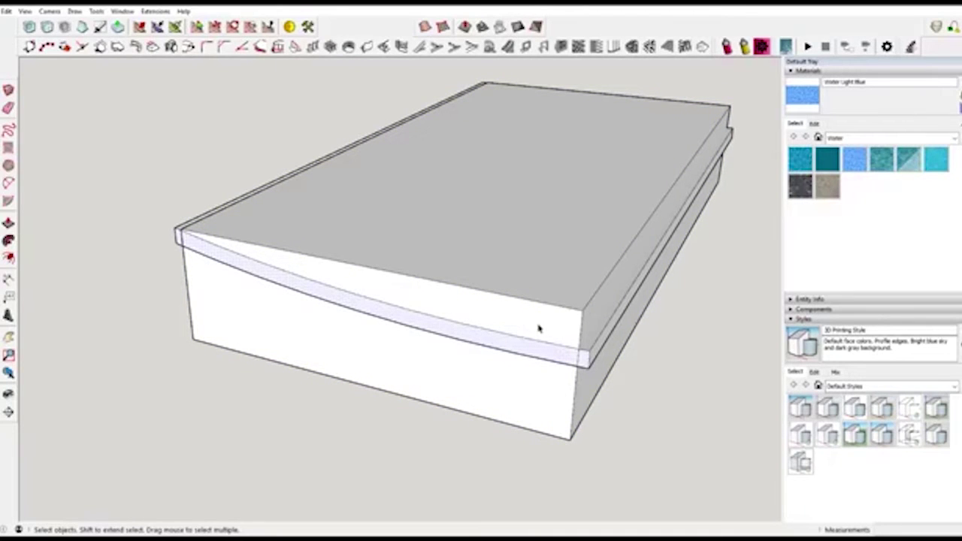
key(ctrl+z)
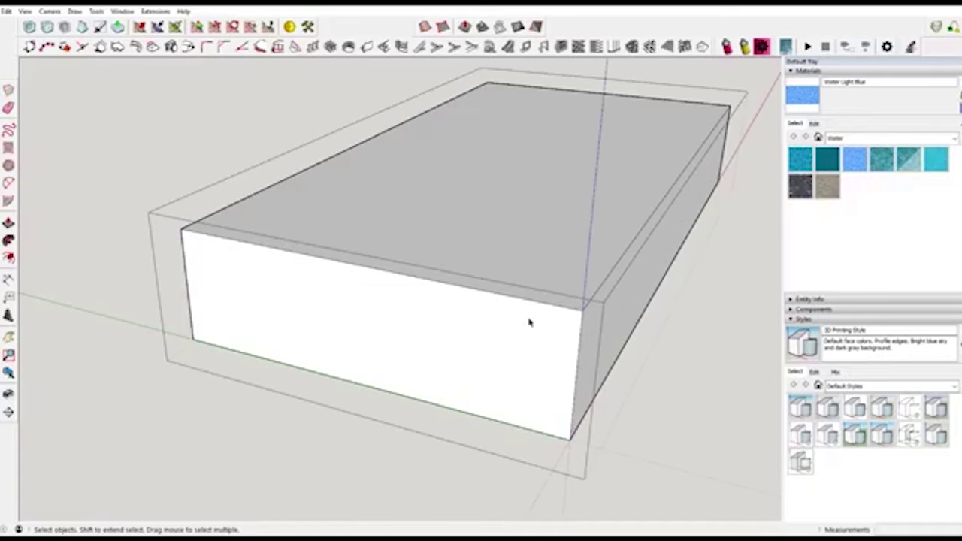
click(25, 11)
click(45, 86)
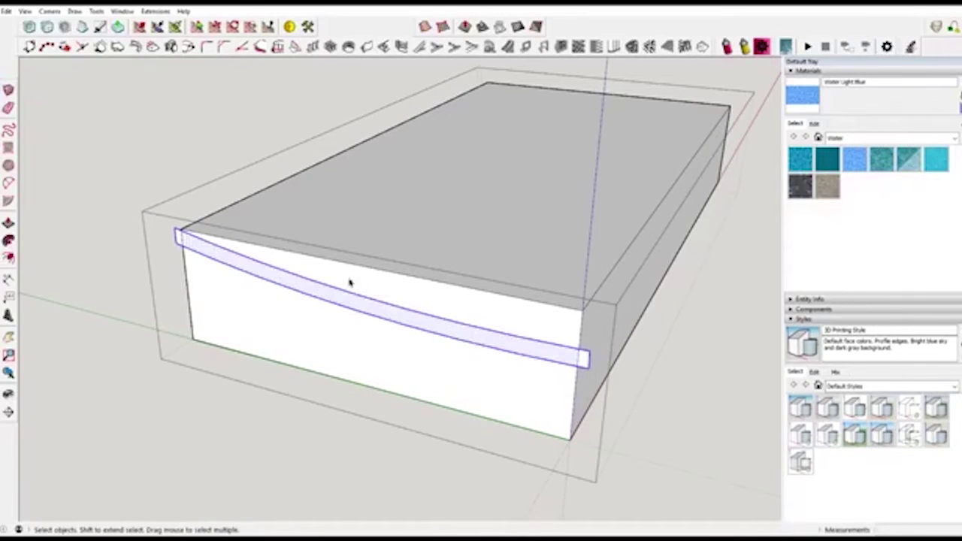
- Push the arc-bounded area of the slab's front face back through its full length, about 587', to carve a concave top
click(565, 355)
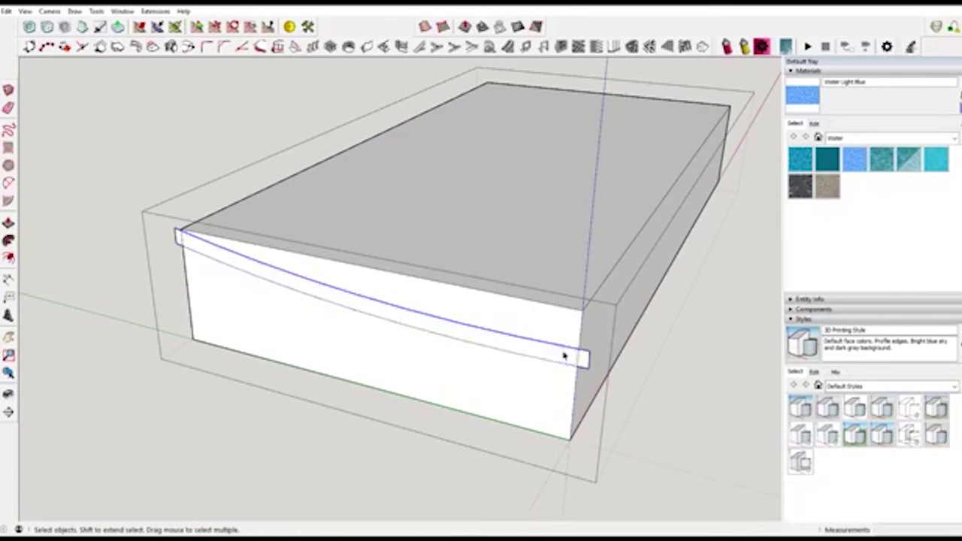
click(499, 340)
key(p)
click(488, 334)
click(739, 112)
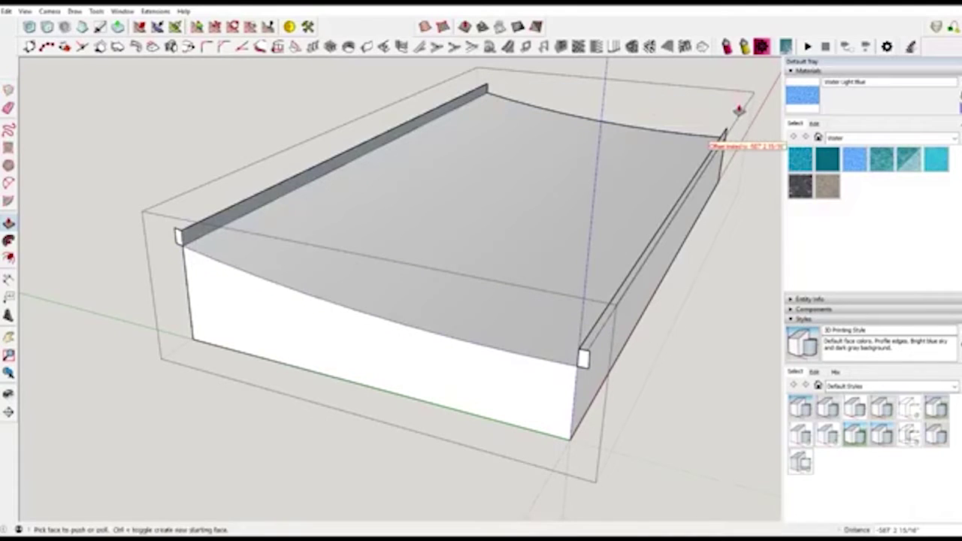
- Delete the leftover thin strip and stray vertical edges along the slab's far long side
key(space)
click(181, 239)
key(Delete)
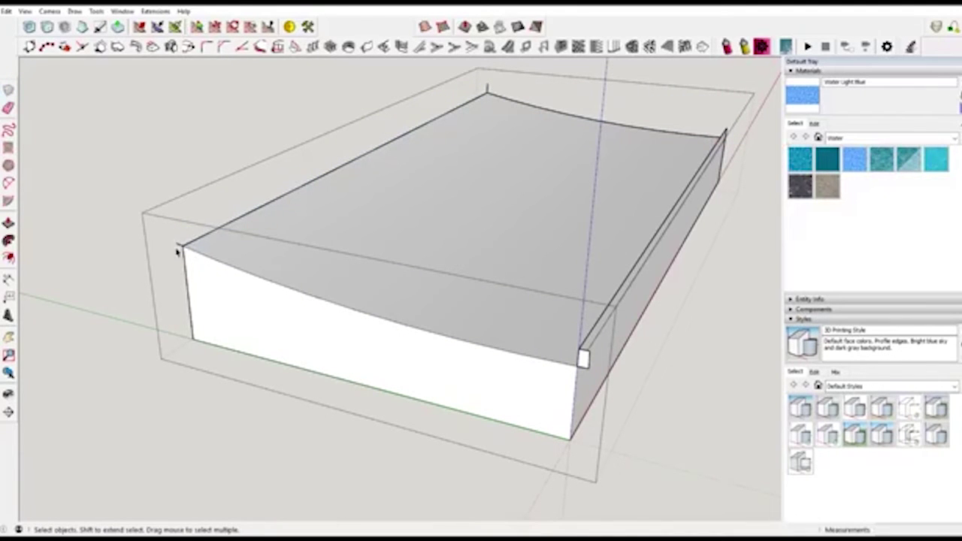
click(485, 88)
key(Delete)
- Delete the carved top face inside the slab group and close the group
click(521, 323)
key(Delete)
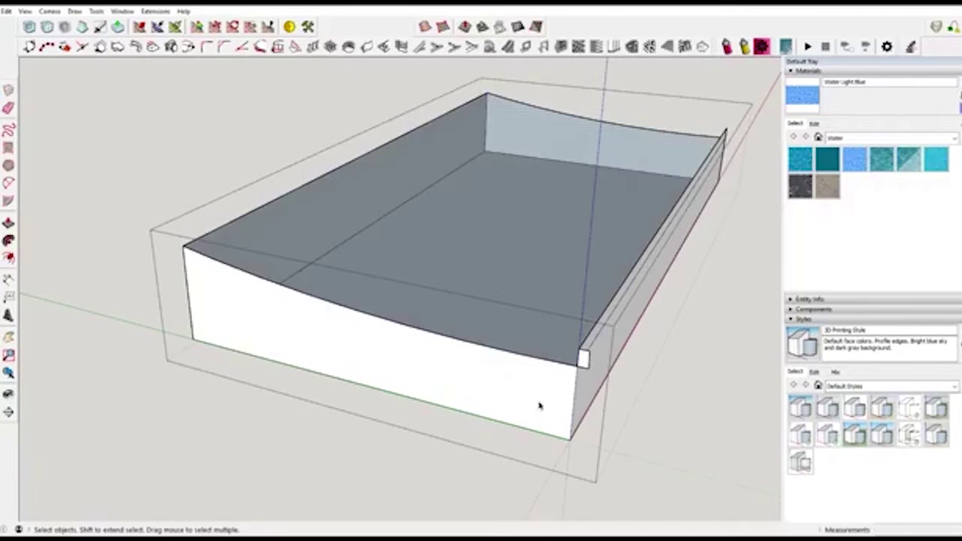
middle_drag(579, 359, 643, 223)
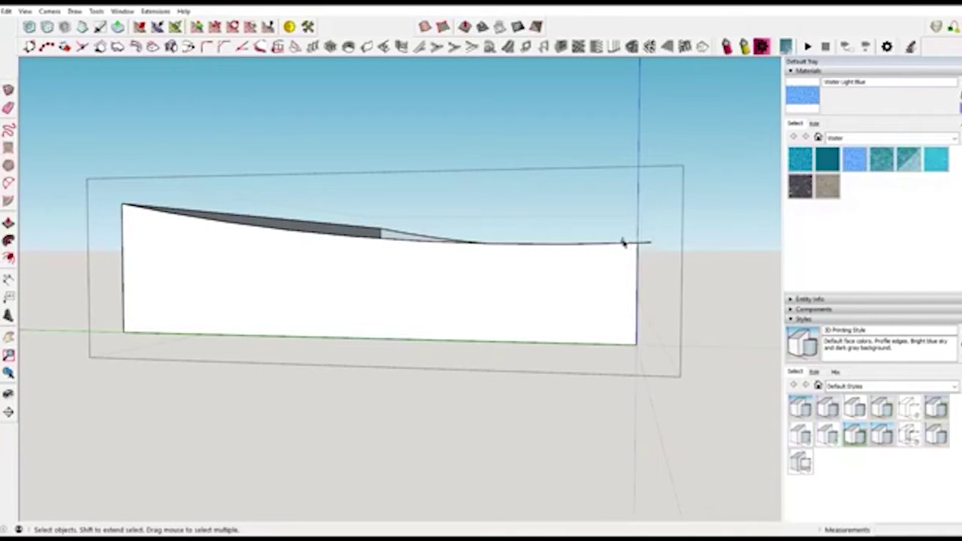
middle_drag(698, 230, 719, 376)
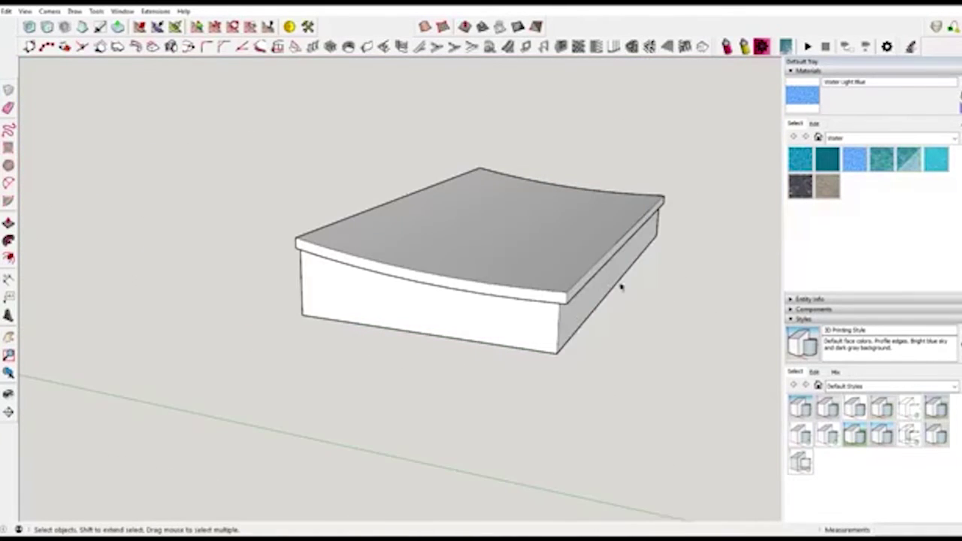
- Examine from several angles how the curved solid sits on the carved slab
middle_drag(623, 283, 325, 301)
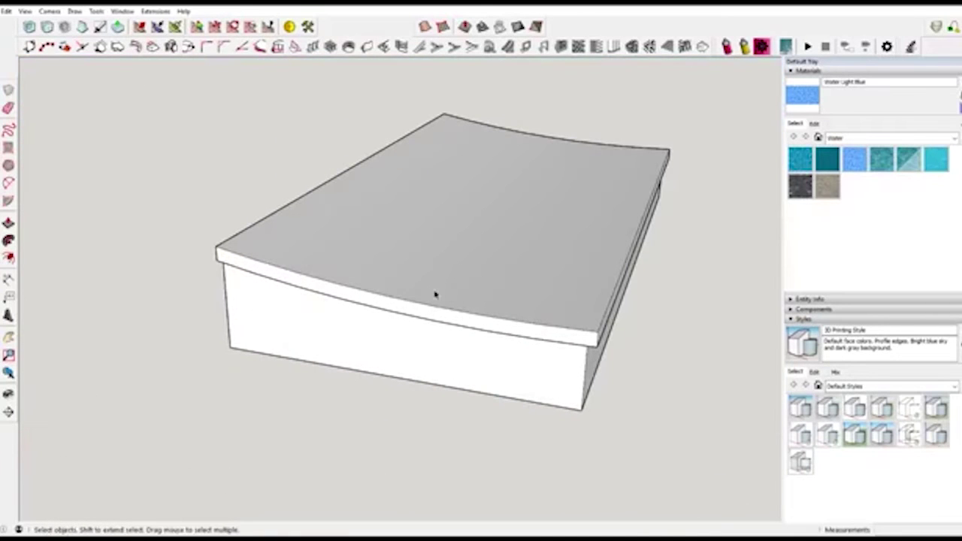
scroll(427, 274, down, 2)
middle_drag(533, 223, 515, 277)
mouse_move(541, 246)
middle_down()
mouse_move(533, 233)
mouse_move(526, 244)
middle_up()
scroll(524, 253, up, 3)
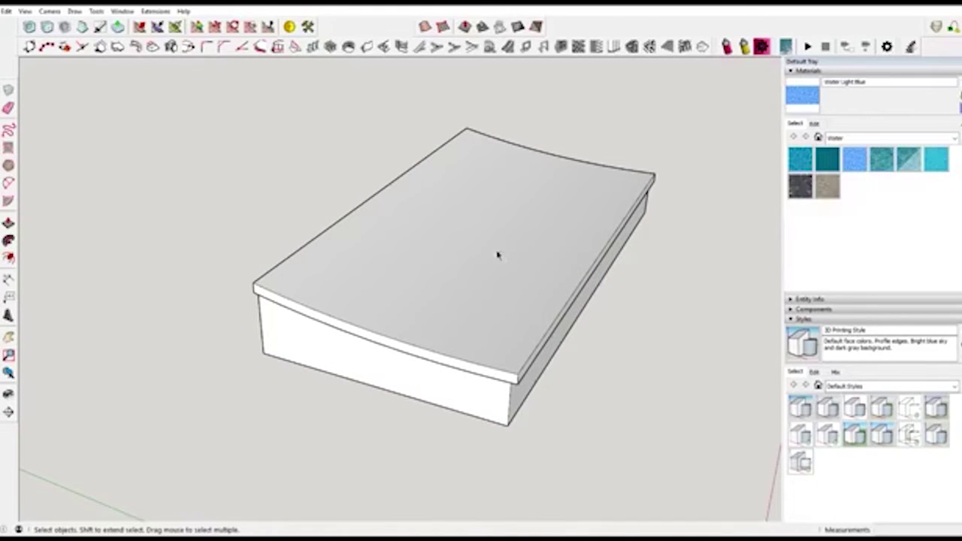
scroll(518, 203, down, 1)
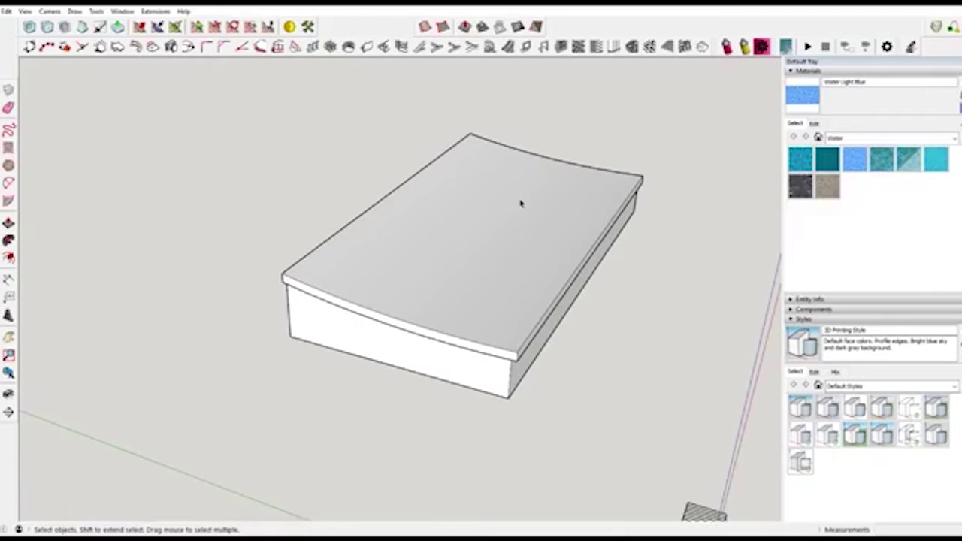
click(413, 265)
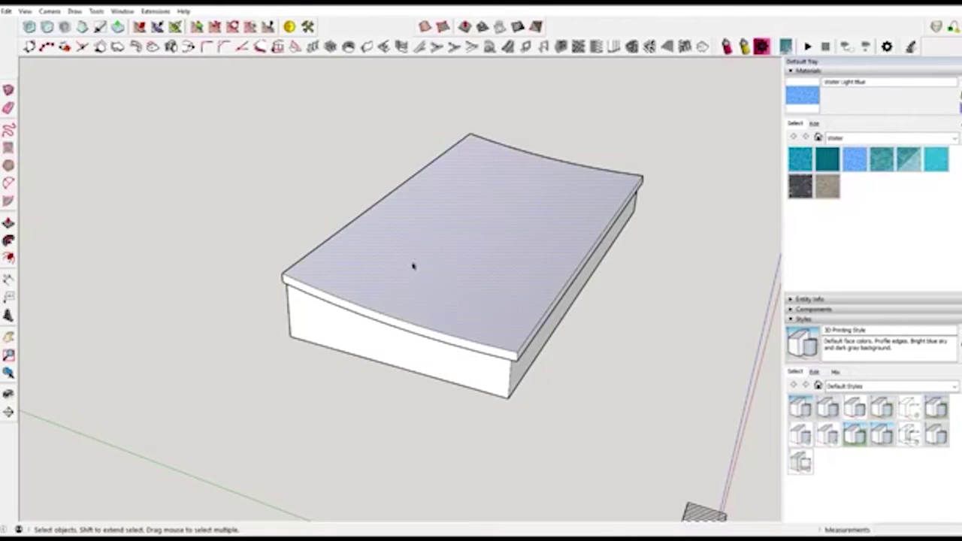
double_click(444, 288)
scroll(583, 258, up, 1)
click(583, 259)
scroll(584, 263, up, 2)
scroll(584, 268, down, 3)
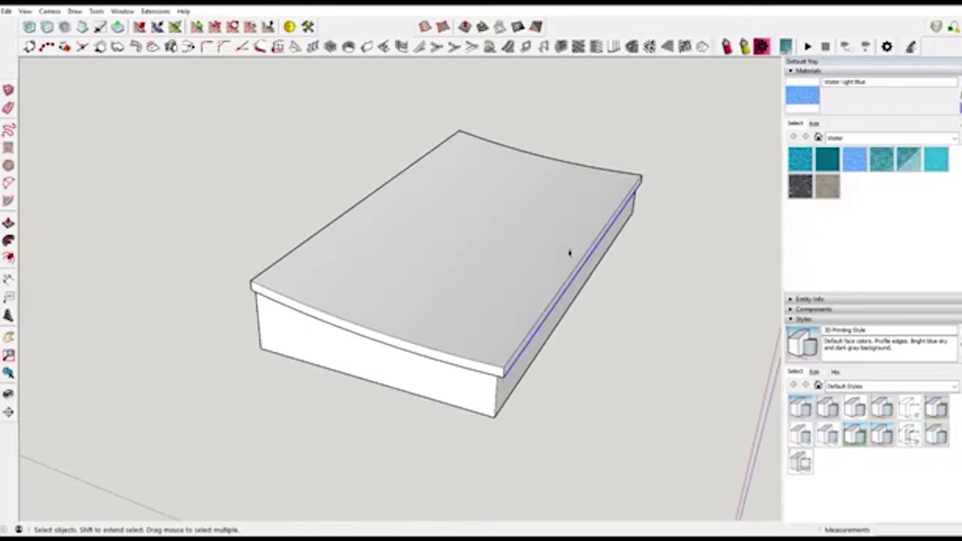
double_click(551, 236)
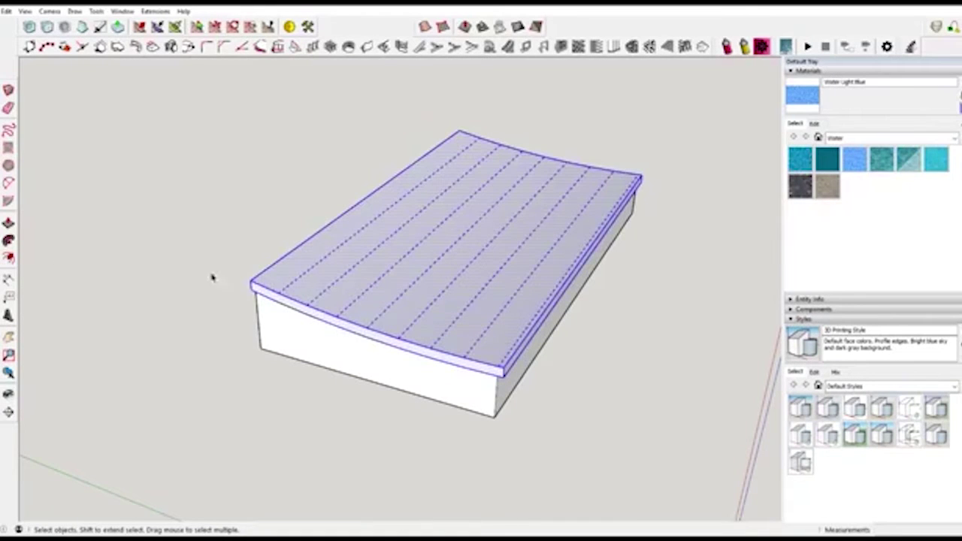
key(ctrl+t)
- Select the curved solid's top face with its bounding edges and make a group from the selected geometry
middle_drag(614, 194, 562, 198)
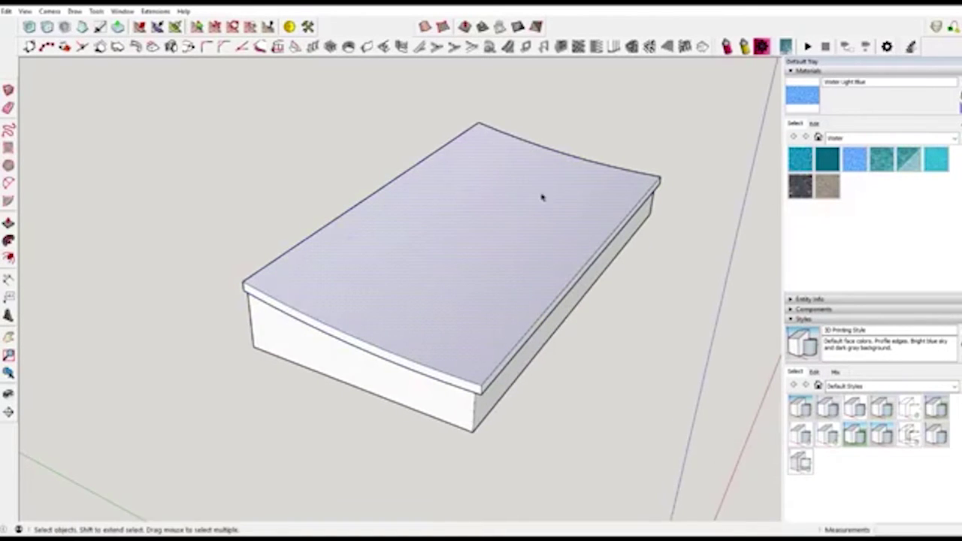
double_click(473, 204)
right_click(474, 201)
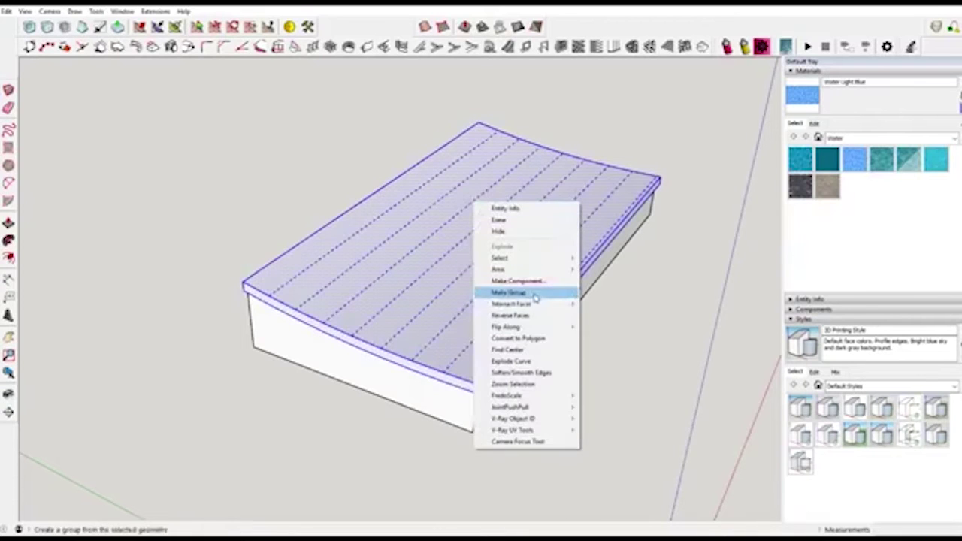
click(499, 291)
- Inside the slab group, sweep the slab's end profile along the curved arc path with Follow Me
double_click(456, 248)
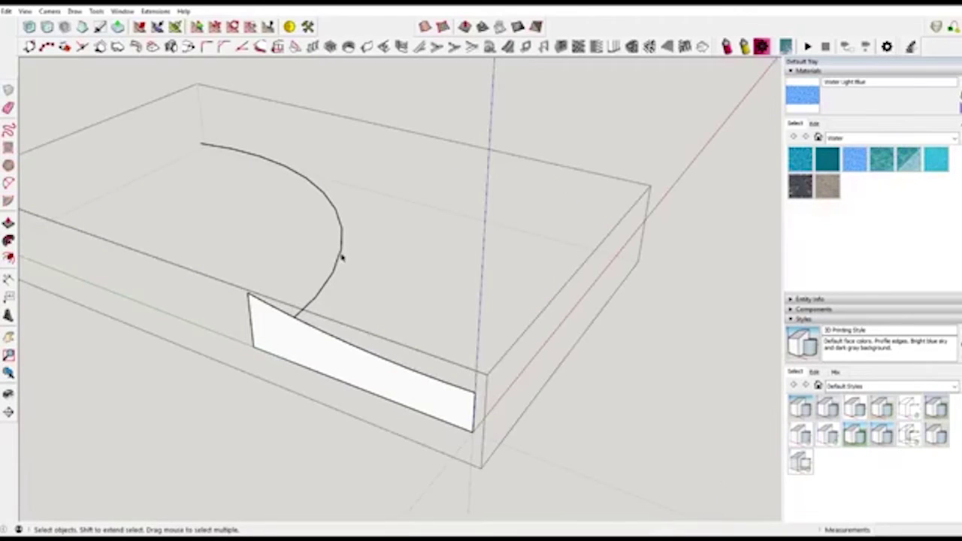
click(266, 162)
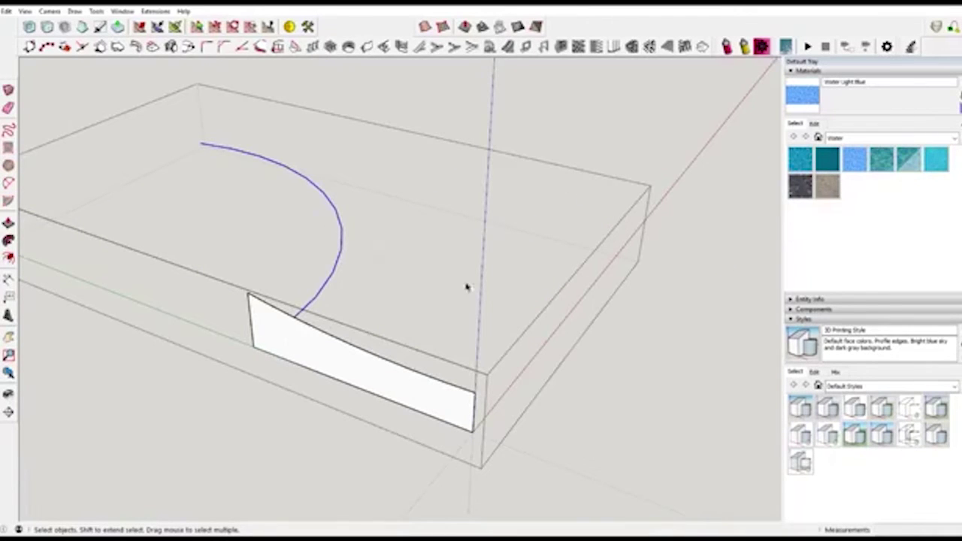
click(9, 240)
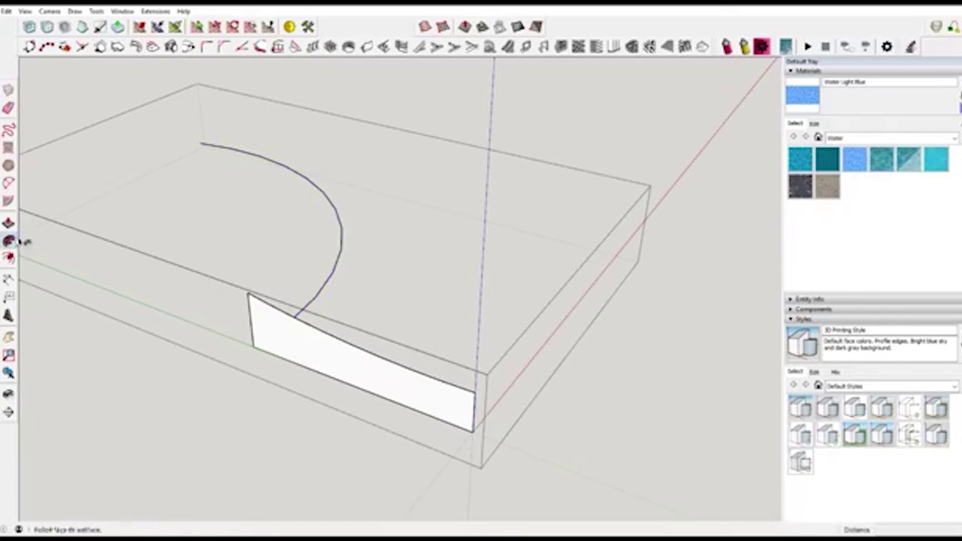
click(322, 361)
key(space)
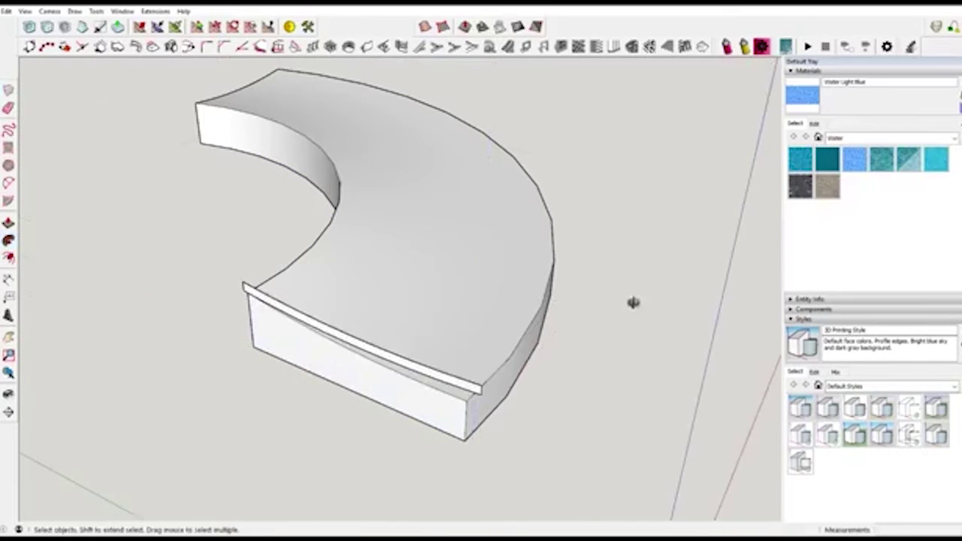
- Rotate the thin curved profile group about its raised end corner by about 3.2° to align it with the swept slab's front face
middle_drag(633, 302, 330, 179)
middle_drag(289, 303, 372, 374)
scroll(416, 368, up, 2)
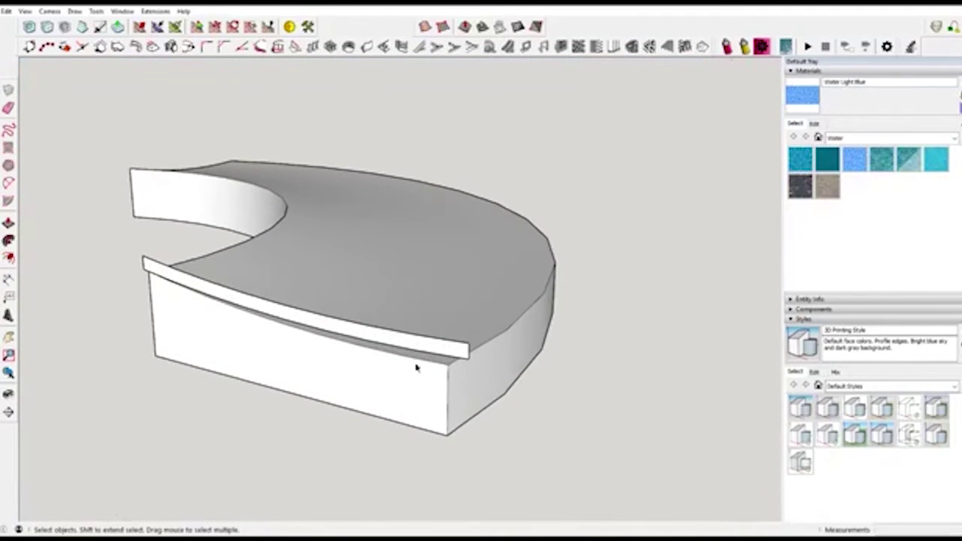
click(332, 340)
scroll(166, 270, up, 3)
key(q)
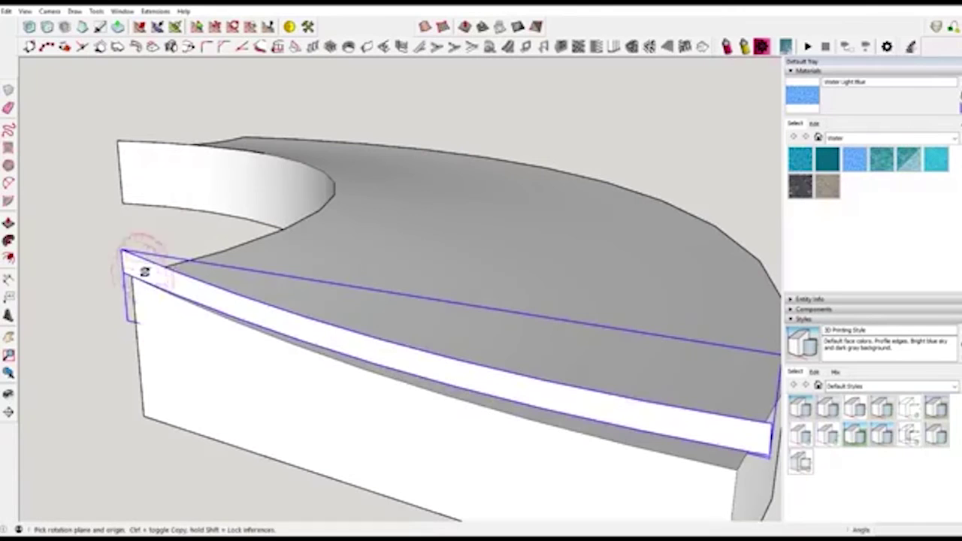
click(135, 276)
scroll(136, 276, down, 4)
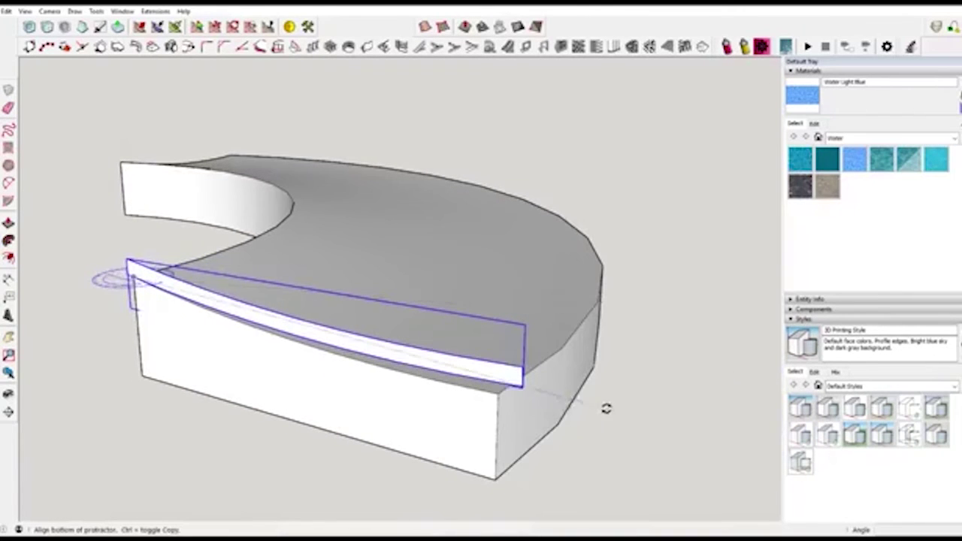
click(502, 388)
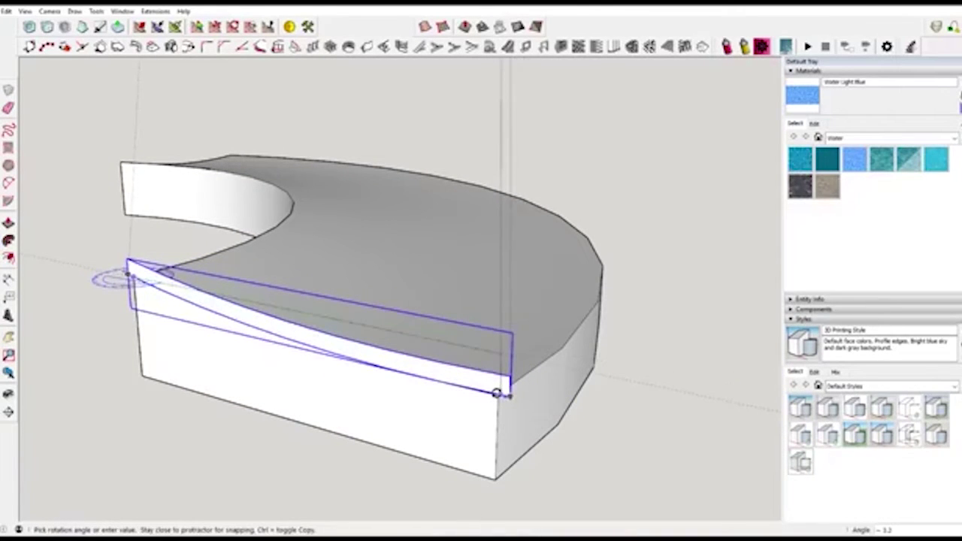
click(499, 393)
key(space)
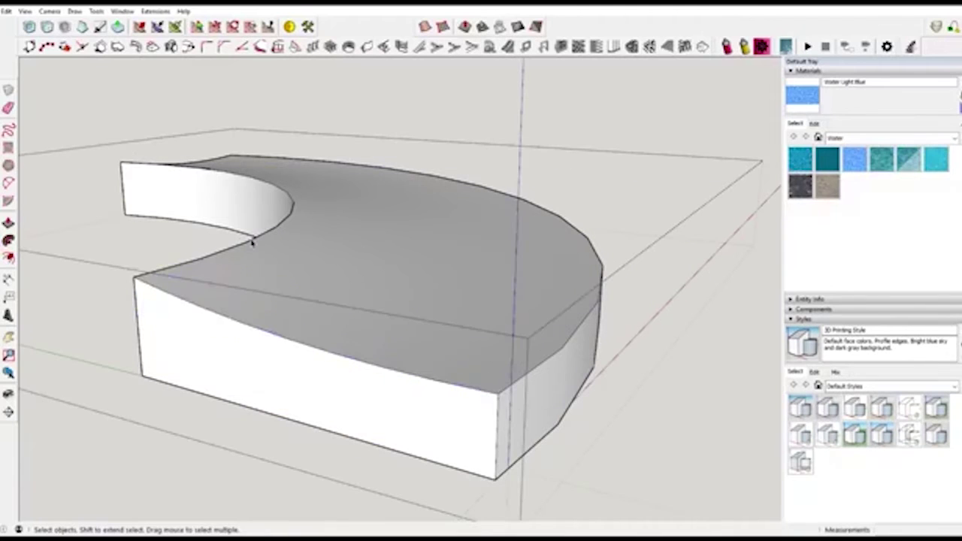
- Open the swept slab group, copy the upper edge of its inner curve, and close the group
triple_click(248, 243)
key(Escape)
shift+drag(122, 149, 216, 182)
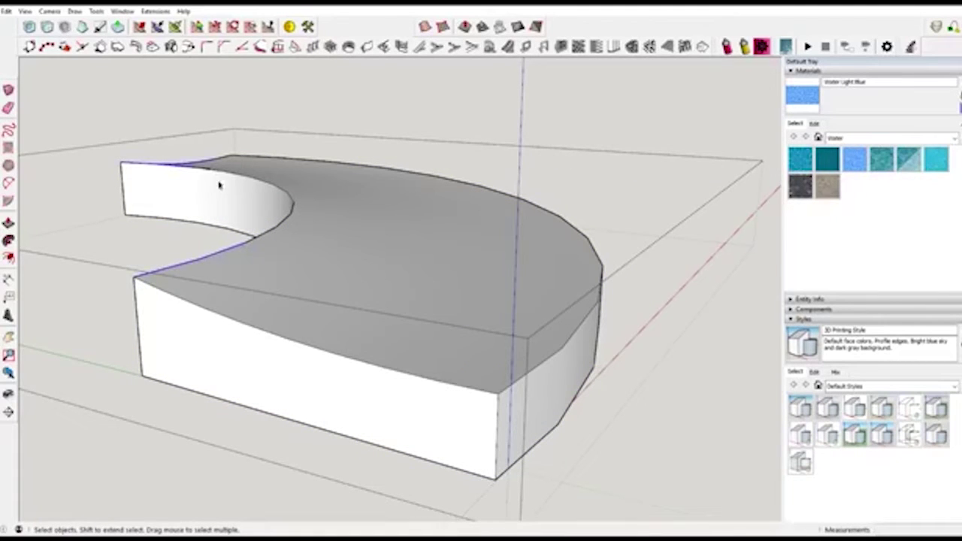
middle_drag(243, 176, 140, 233)
drag(71, 178, 315, 309)
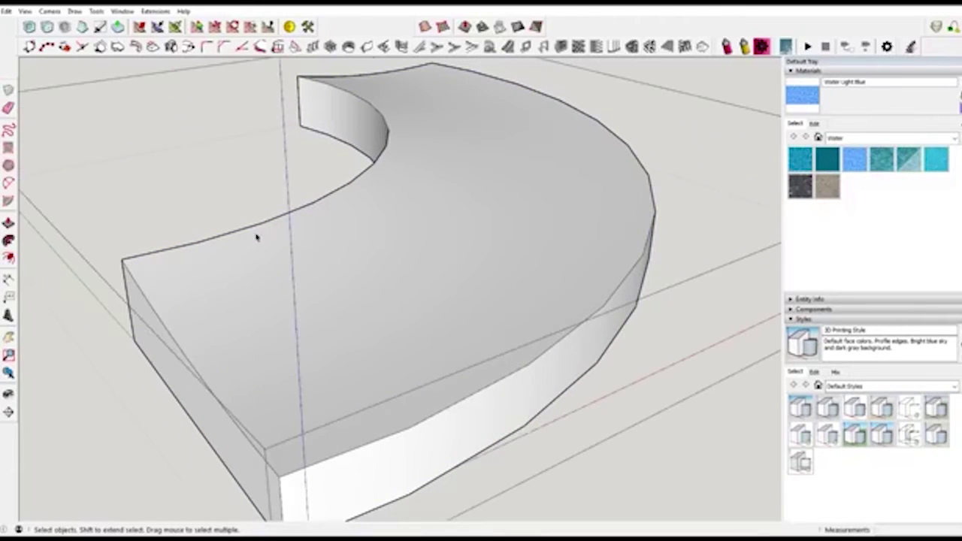
click(200, 248)
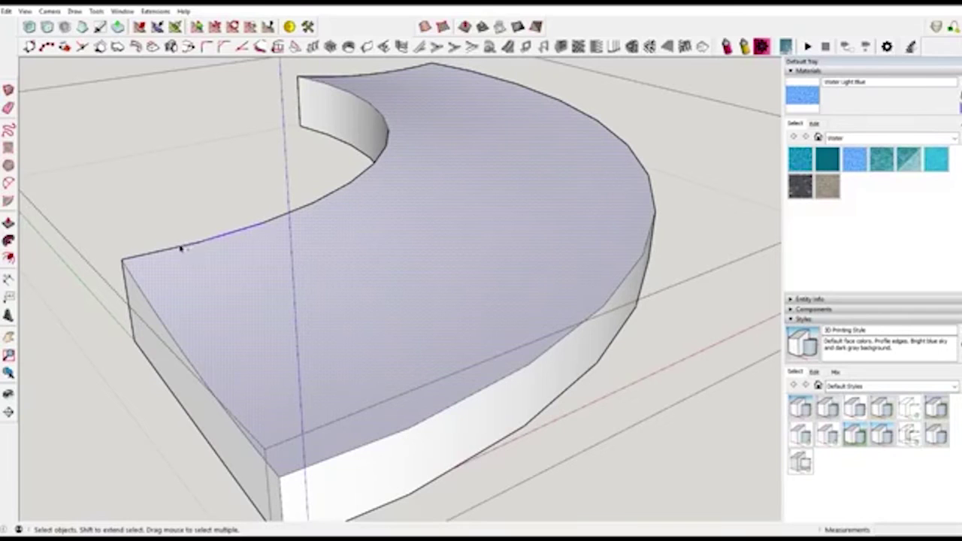
shift+click(331, 283)
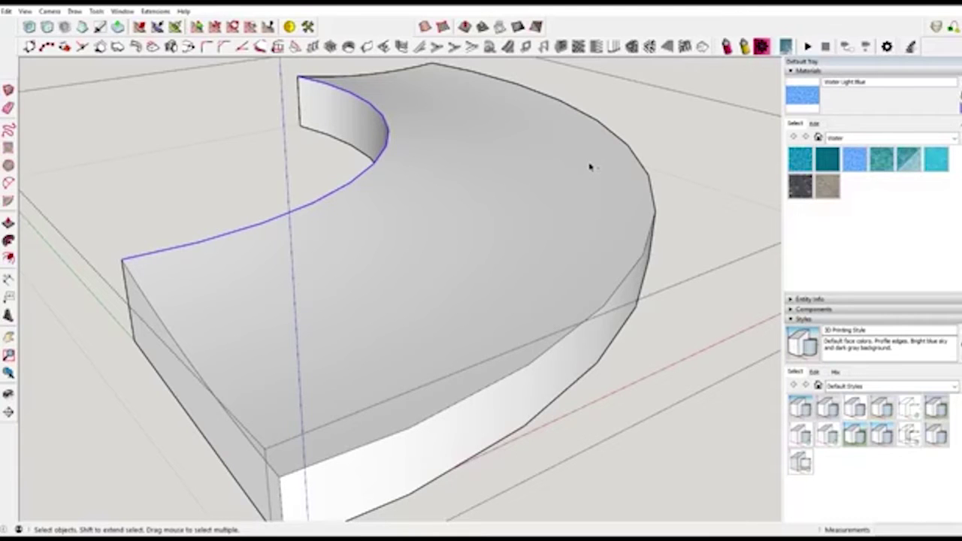
click(692, 132)
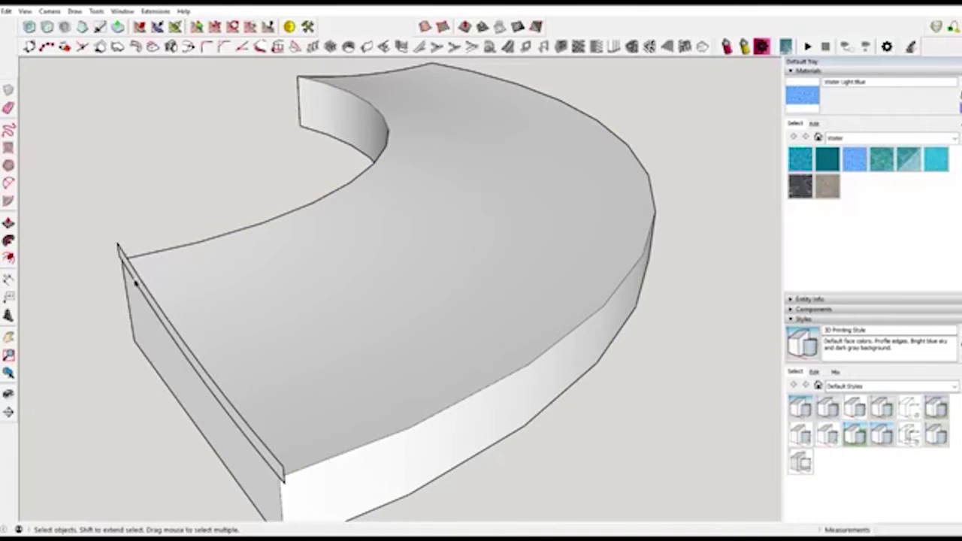
- Open the thin curved profile group for editing and paste the copied inner curve in place
click(137, 283)
double_click(137, 283)
click(6, 12)
click(42, 85)
middle_drag(140, 259, 222, 277)
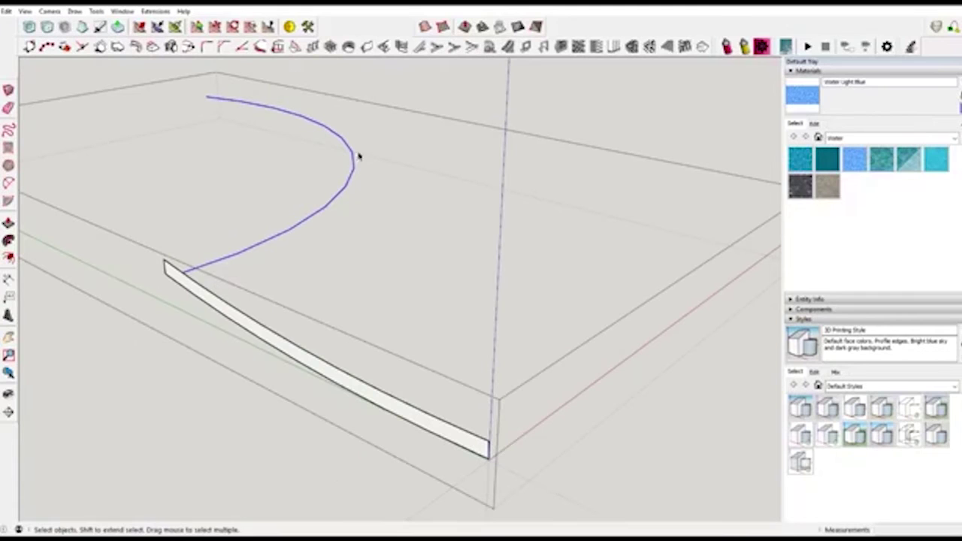
- Sweep the thin curved profile along the pasted arc with Follow Me to cover the slab
click(8, 240)
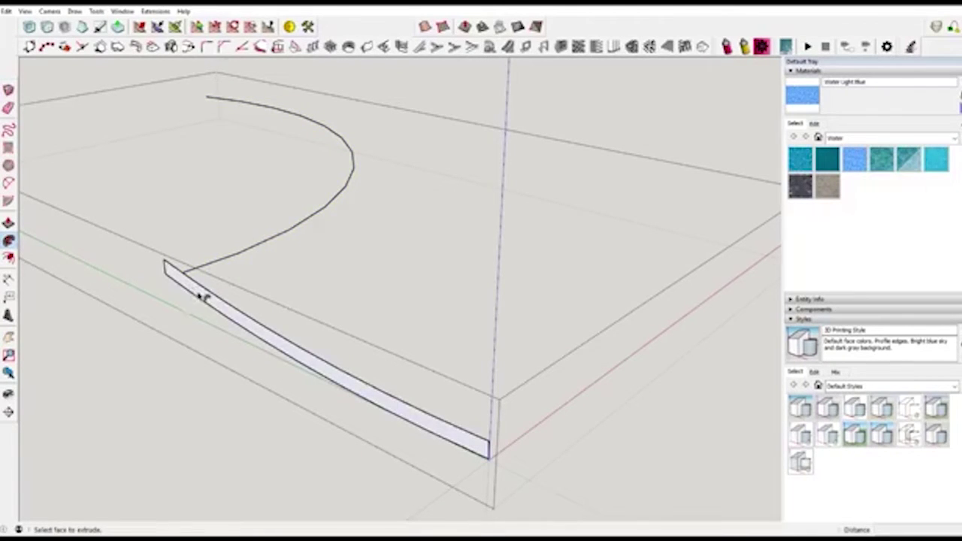
click(203, 297)
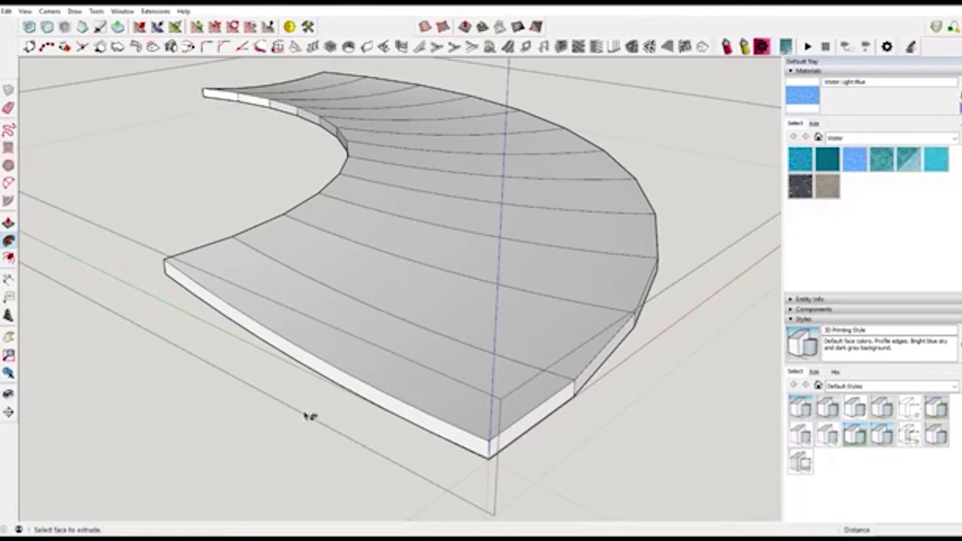
key(space)
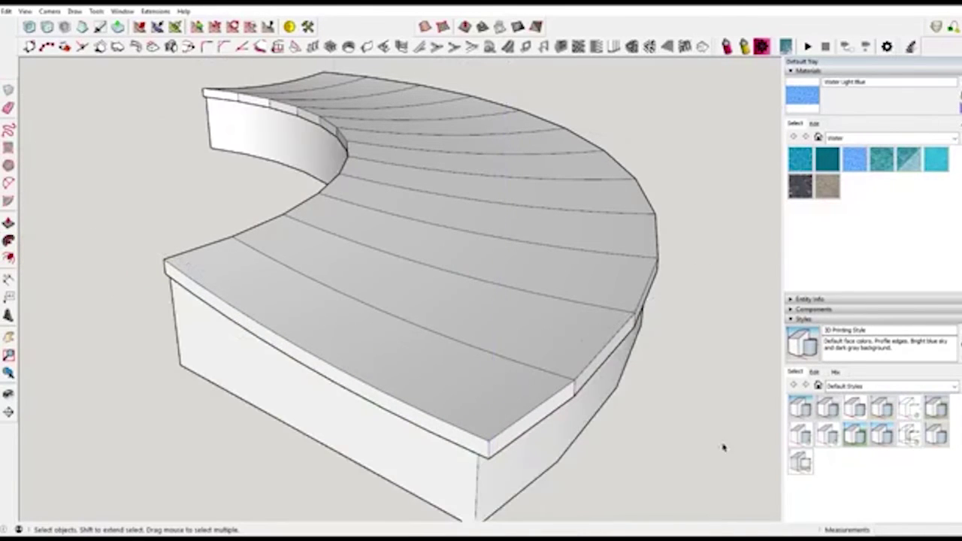
- Soften the crosswise edges on the swept cover's top surface with the Eraser and close its group
middle_drag(723, 448, 525, 348)
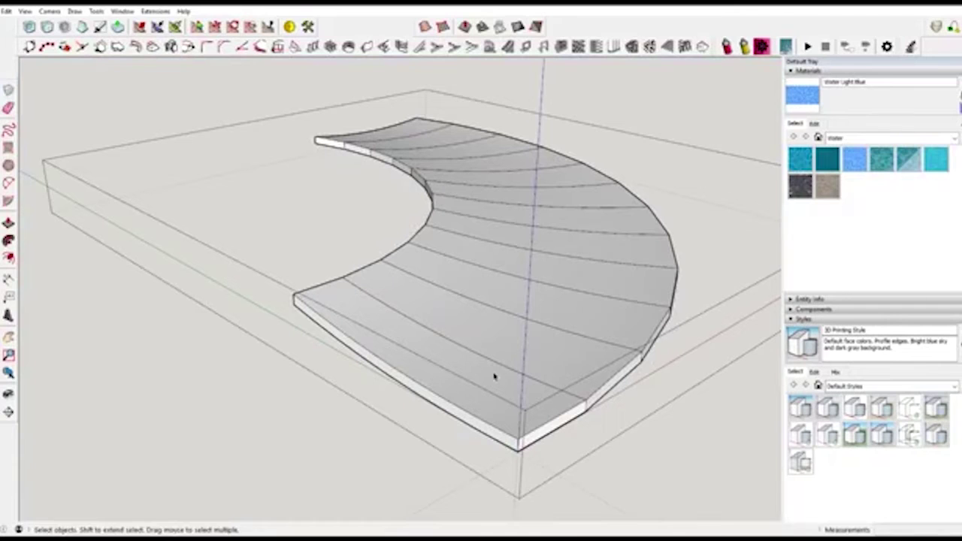
key(e)
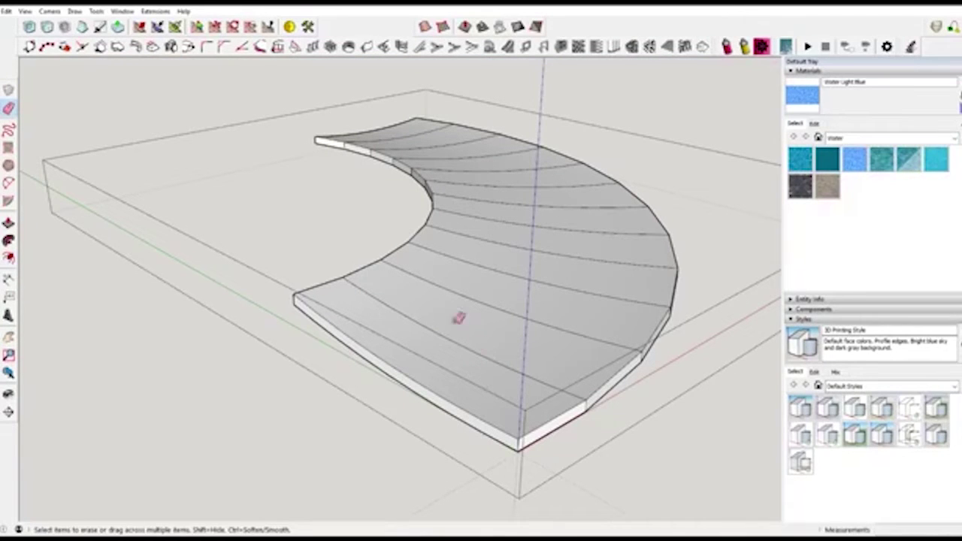
mouse_move(472, 360)
mouse_down()
mouse_move(499, 336)
mouse_move(532, 268)
mouse_move(534, 170)
mouse_move(397, 128)
mouse_up()
mouse_move(427, 348)
mouse_down()
mouse_move(469, 181)
mouse_move(451, 128)
mouse_move(396, 143)
mouse_move(474, 188)
mouse_move(612, 205)
mouse_up()
scroll(429, 156, up, 8)
mouse_move(432, 175)
mouse_down()
mouse_move(537, 180)
mouse_move(470, 149)
mouse_move(453, 114)
mouse_move(560, 93)
mouse_up()
mouse_move(560, 94)
middle_down()
mouse_move(698, 168)
mouse_move(487, 188)
mouse_move(501, 126)
mouse_move(414, 273)
middle_up()
mouse_move(414, 272)
mouse_down()
mouse_move(403, 260)
mouse_move(457, 301)
mouse_move(575, 255)
mouse_move(620, 344)
mouse_move(621, 414)
mouse_move(648, 431)
mouse_move(688, 273)
mouse_move(726, 290)
mouse_move(616, 217)
mouse_move(653, 206)
mouse_move(732, 241)
mouse_move(671, 200)
mouse_move(508, 167)
mouse_move(542, 149)
mouse_move(489, 180)
mouse_move(502, 221)
mouse_up()
mouse_move(501, 221)
middle_down()
mouse_move(627, 221)
mouse_move(690, 188)
middle_up()
key(space)
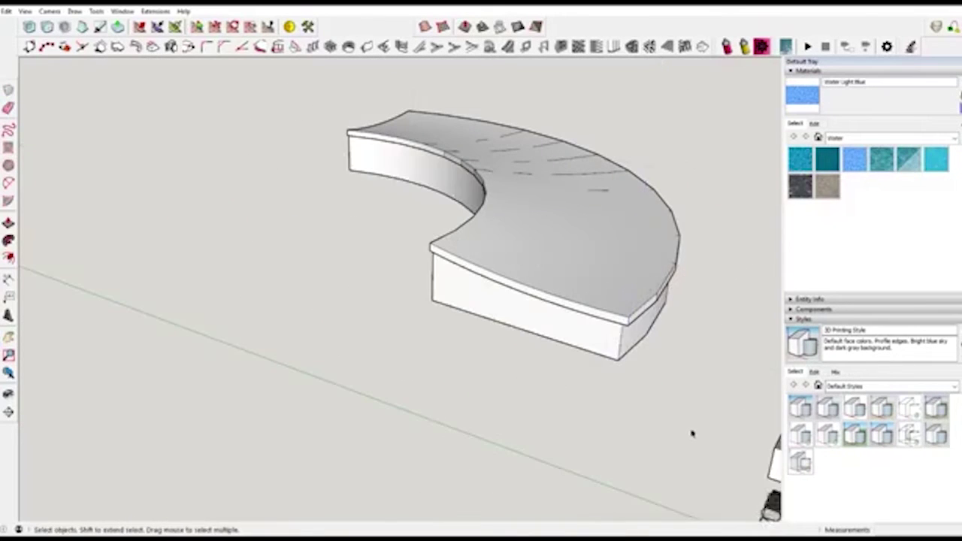
- Delete the curved slab and its swept cover from the model
middle_drag(691, 433, 540, 364)
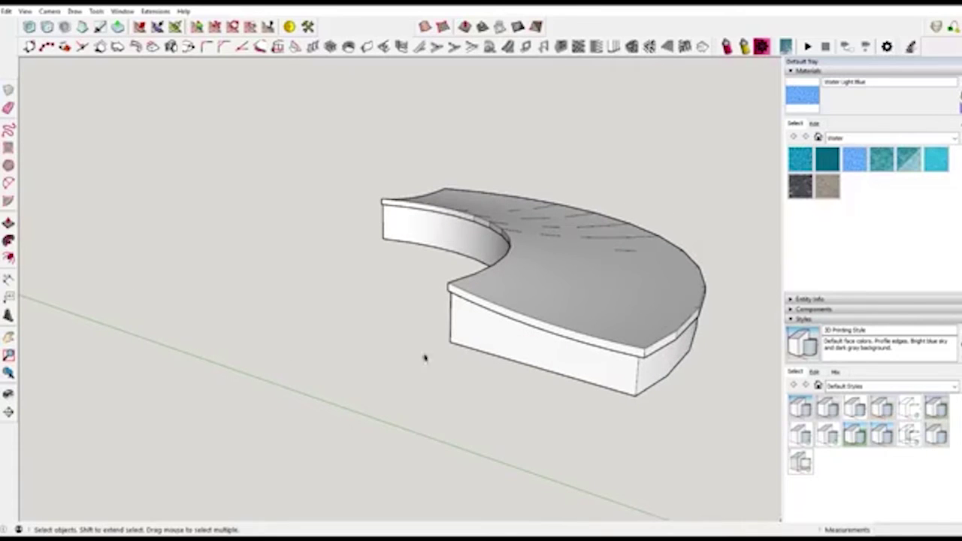
click(593, 362)
key(Delete)
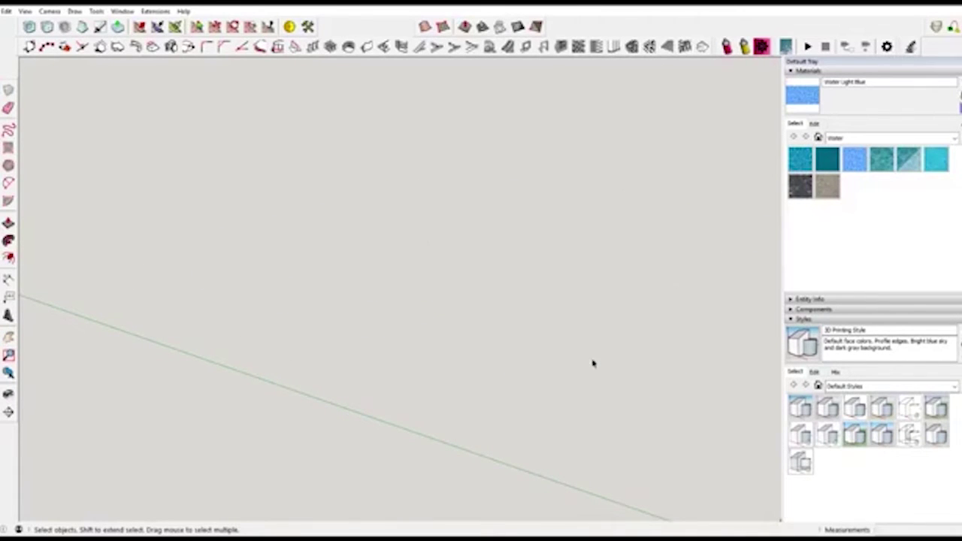
- Draw a horizontal circle and a vertical circle standing upright on the same center point
key(c)
click(422, 258)
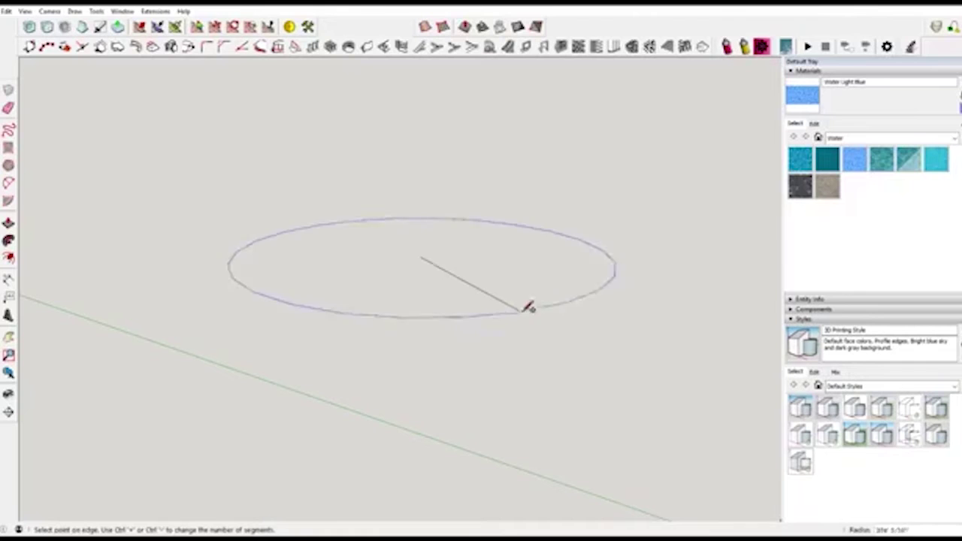
click(582, 276)
middle_drag(478, 268, 476, 292)
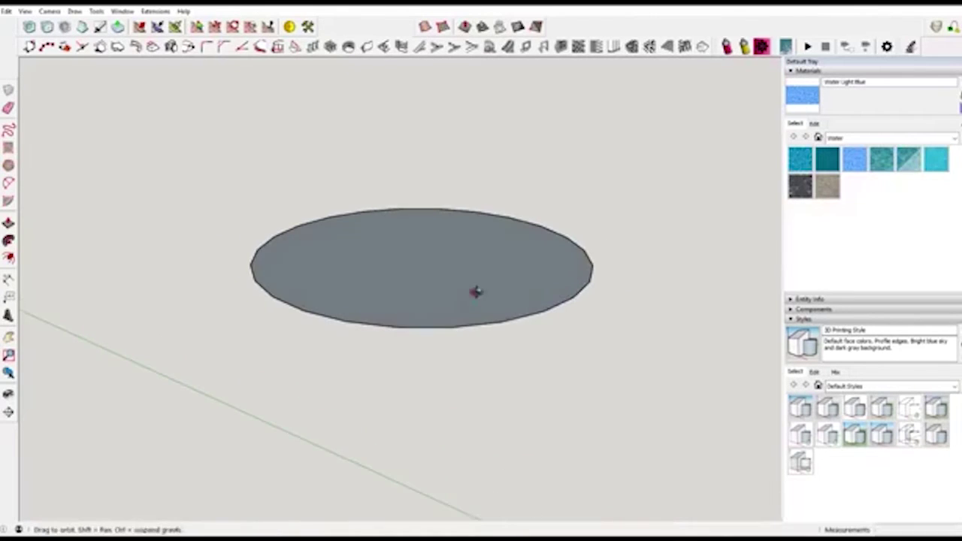
click(420, 257)
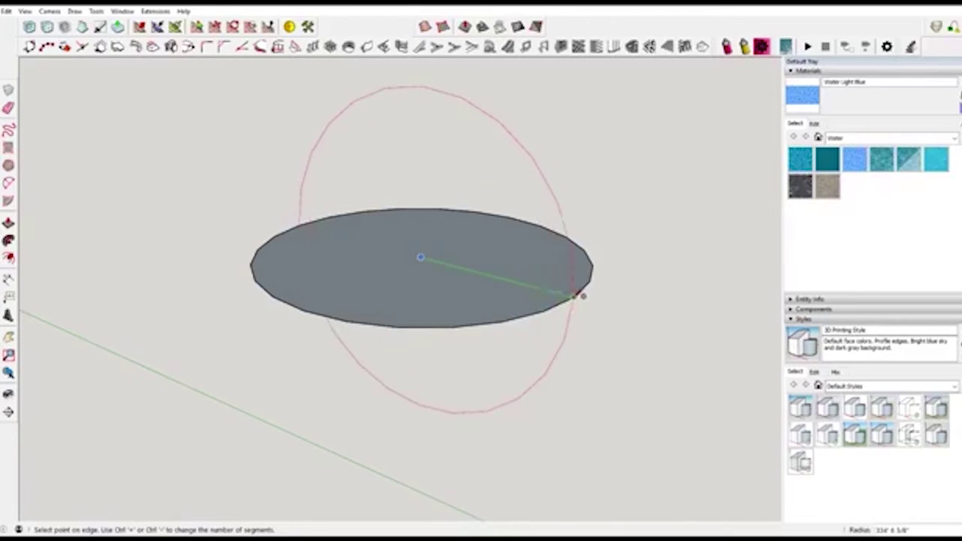
click(574, 296)
- Split the vertical circle with a line along its diameter and delete its lower half
key(l)
click(573, 297)
click(299, 225)
key(space)
click(406, 386)
key(Delete)
- Delete the horizontal circle's faces, keeping only its outline beneath the upright half disc
click(428, 305)
key(Delete)
click(329, 318)
middle_drag(586, 290, 495, 302)
click(549, 243)
key(Delete)
click(545, 233)
middle_drag(401, 314, 554, 347)
- Split the half disc with a vertical line from its top to the center and delete one half, leaving a quarter disc
key(l)
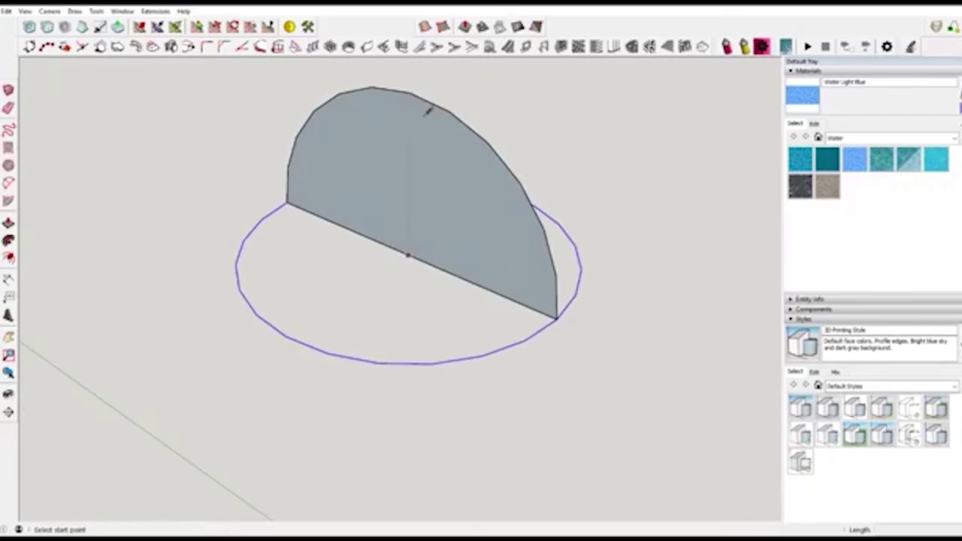
click(410, 90)
click(408, 256)
key(space)
click(346, 218)
key(Delete)
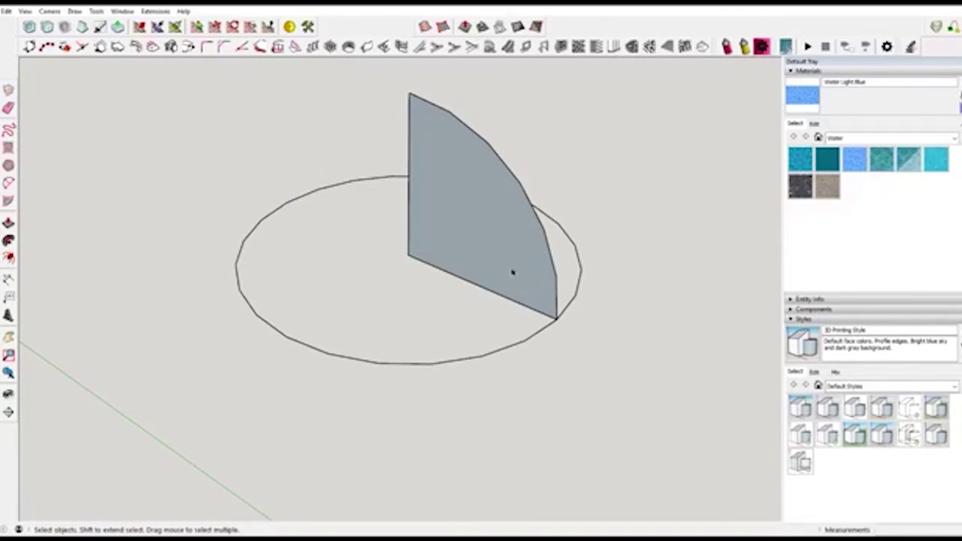
- Sweep the quarter disc around the horizontal circle with Follow Me to form a dome
drag(269, 362, 271, 361)
click(8, 240)
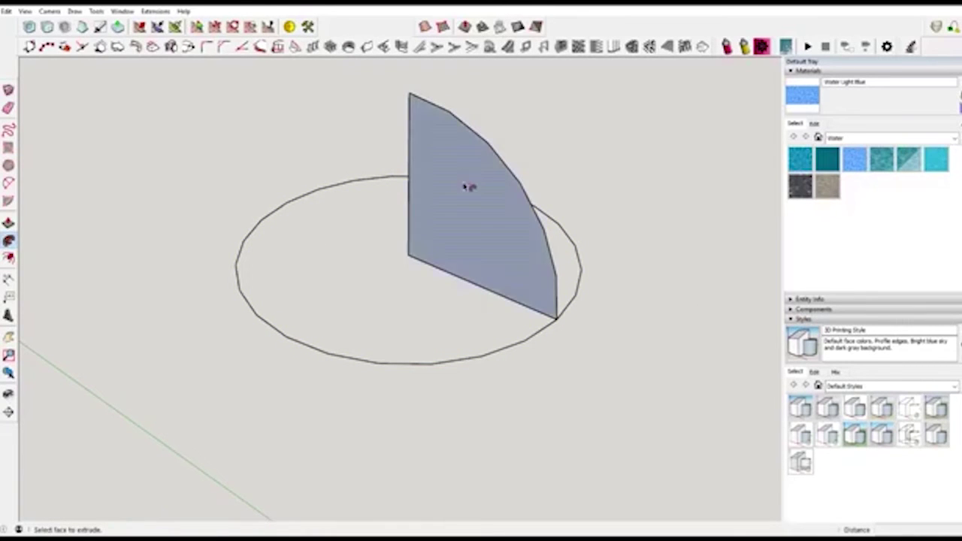
click(468, 185)
middle_drag(493, 336, 678, 192)
mouse_move(430, 236)
middle_down()
mouse_move(543, 296)
mouse_move(622, 285)
middle_up()
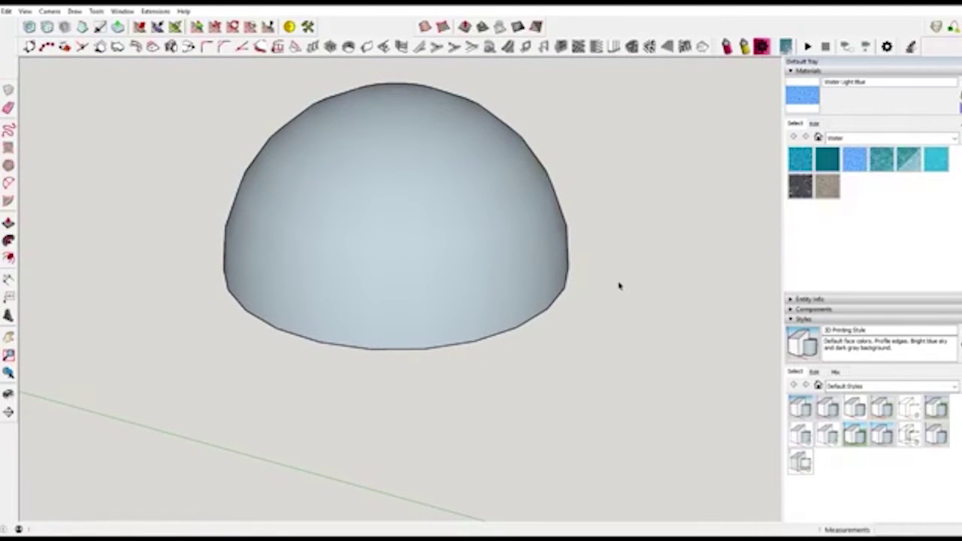
middle_drag(577, 231, 597, 296)
- Undo the dome sweep and delete the remaining circle and quarter-disc geometry
key(ctrl+z)
drag(440, 222, 299, 211)
drag(205, 111, 665, 401)
key(Delete)
drag(741, 329, 257, 103)
key(Delete)
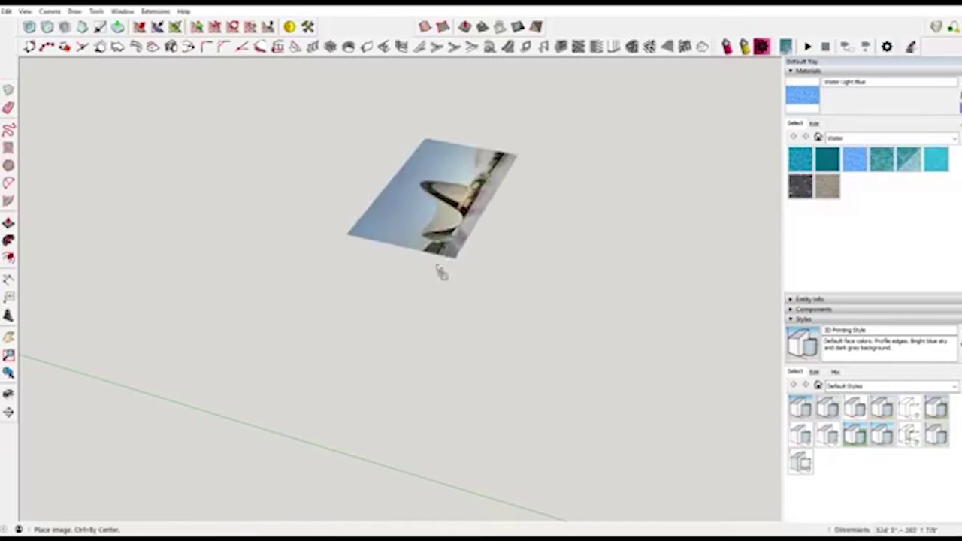
- Place the reference photo of the curved white building flat in the model
click(399, 337)
key(s)
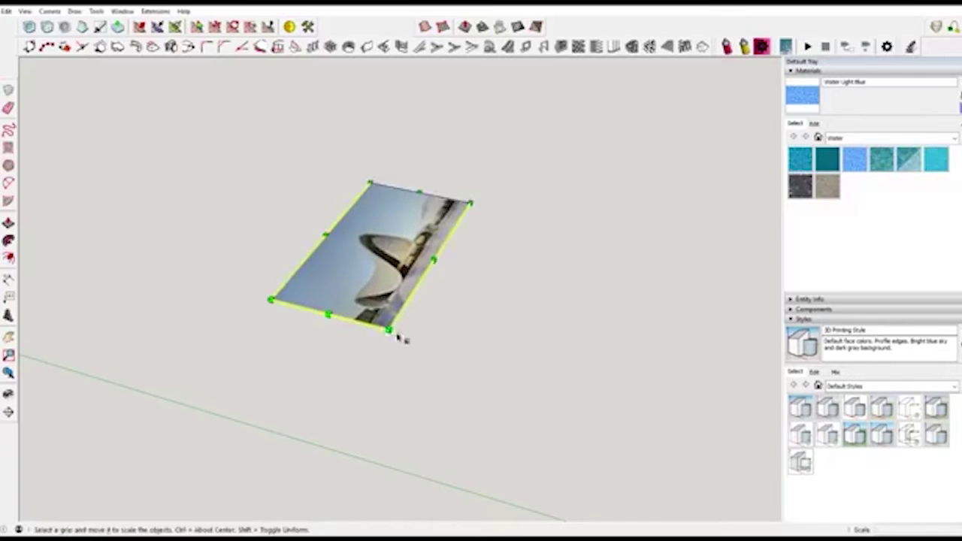
middle_drag(399, 337, 339, 421)
scroll(390, 257, up, 5)
key(space)
scroll(390, 257, up, 3)
scroll(390, 257, down, 2)
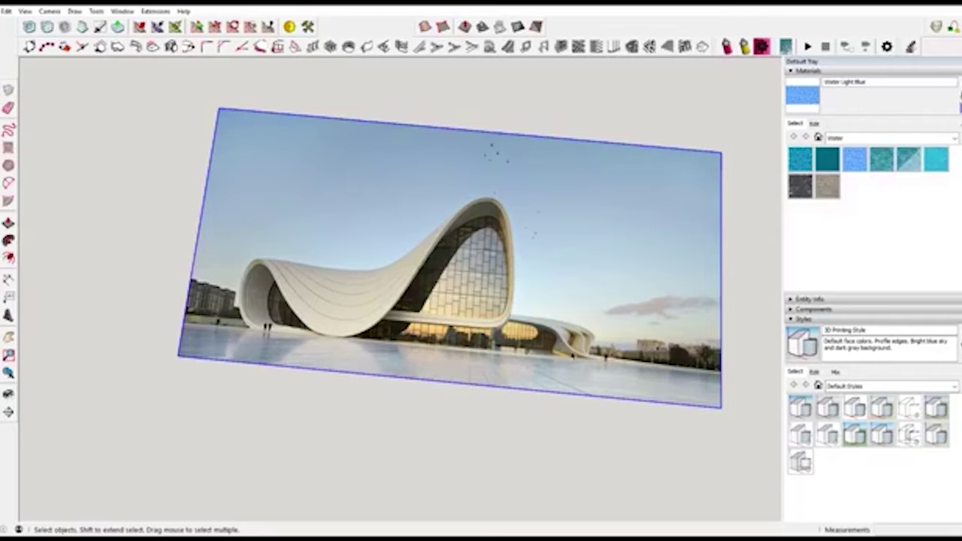
middle_drag(501, 230, 538, 234)
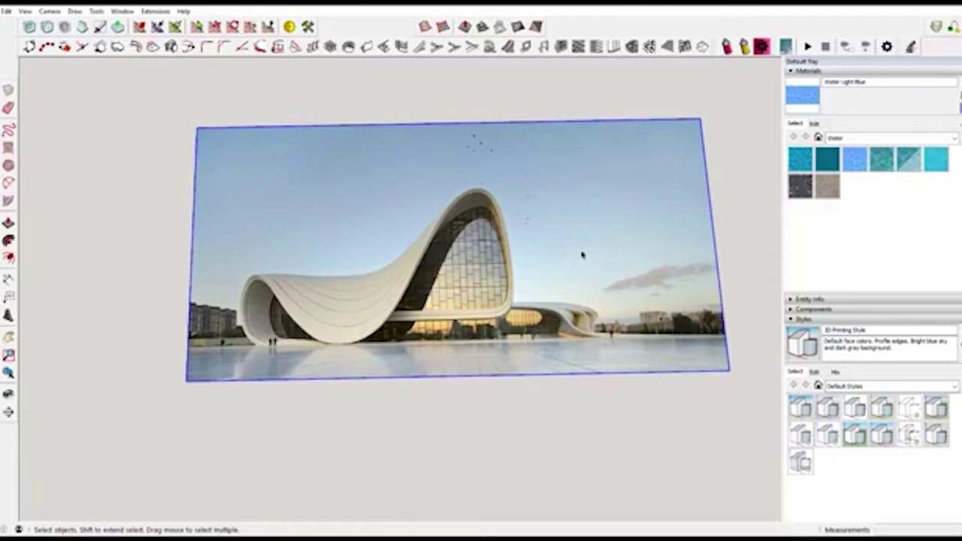
key(Delete)
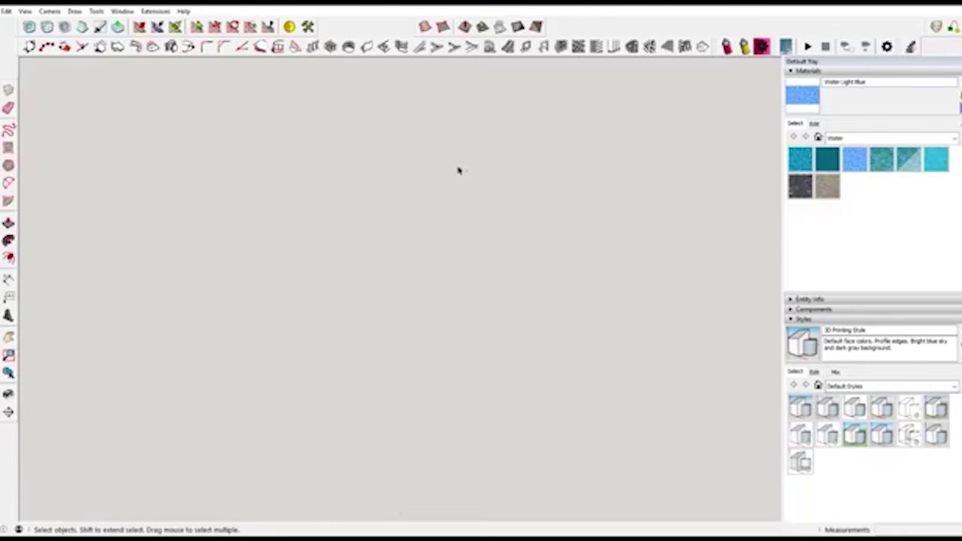
key(ctrl+z)
- Draw a small square starting on the green axis, in the empty area away from the reference photo
middle_drag(575, 187, 477, 197)
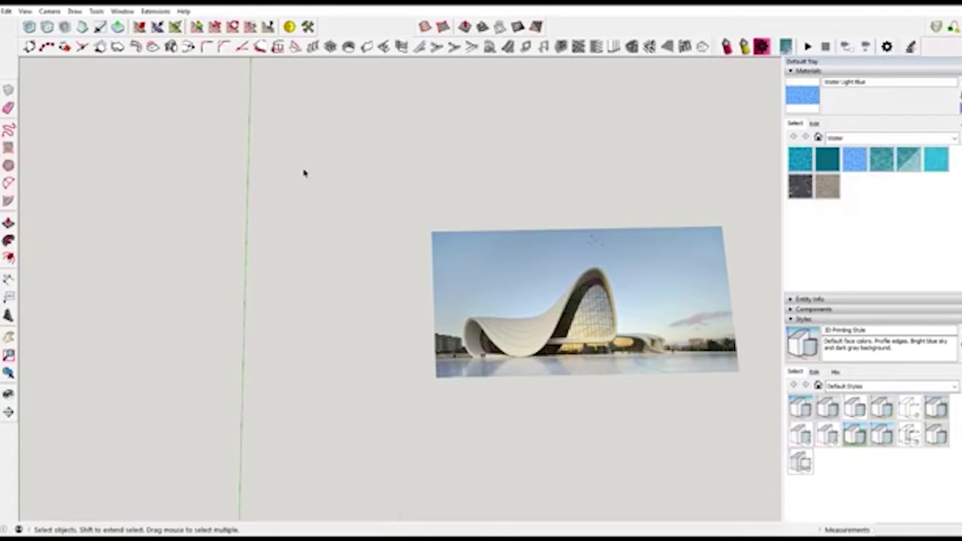
middle_drag(303, 173, 329, 177)
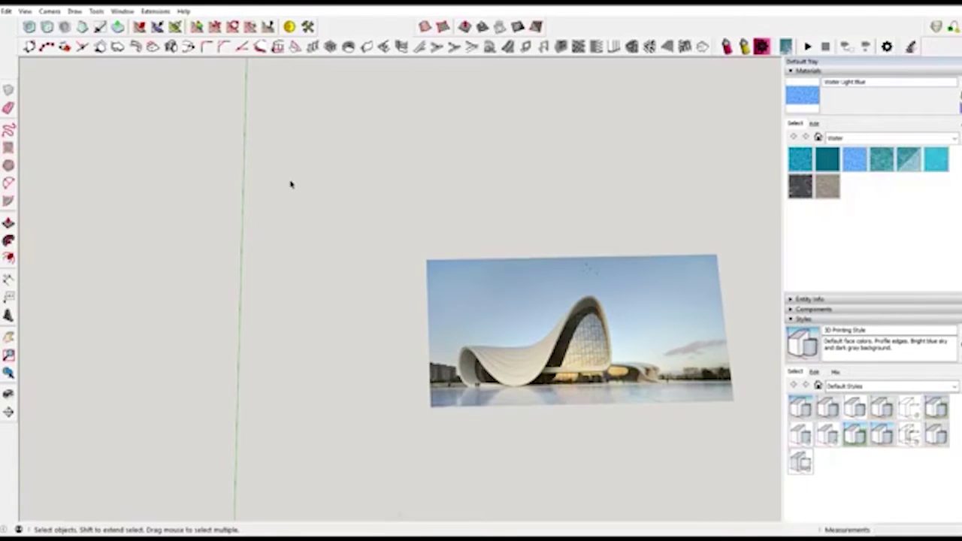
key(r)
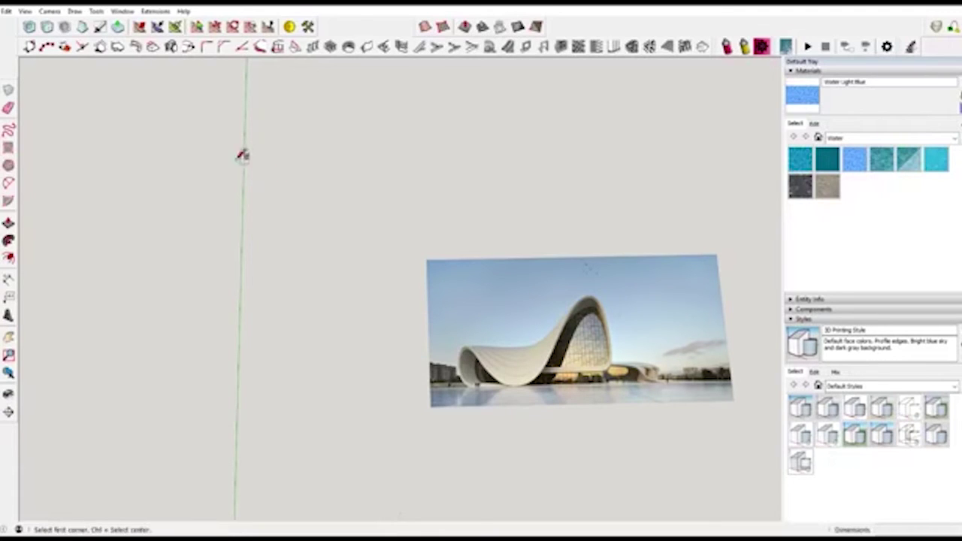
click(243, 157)
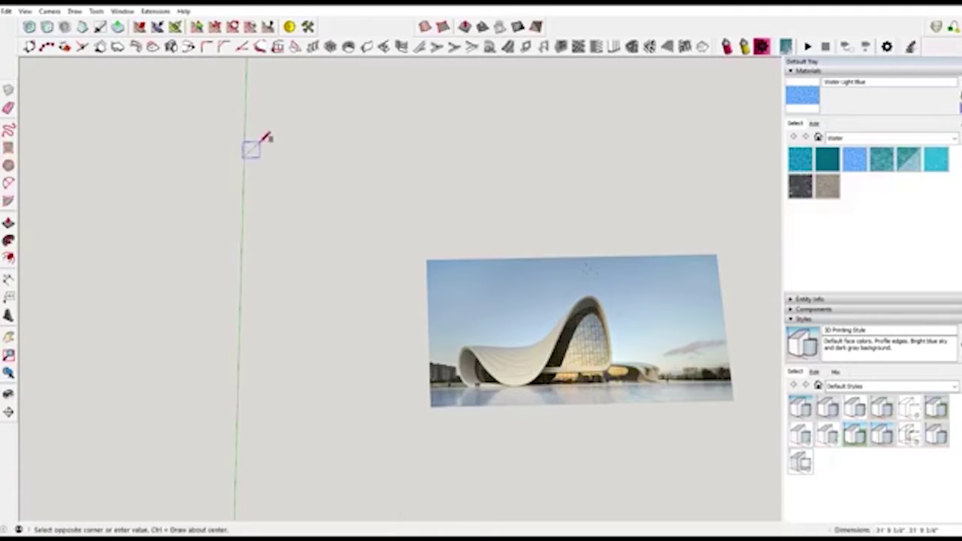
click(265, 143)
scroll(204, 114, up, 3)
key(space)
click(266, 164)
scroll(266, 164, up, 2)
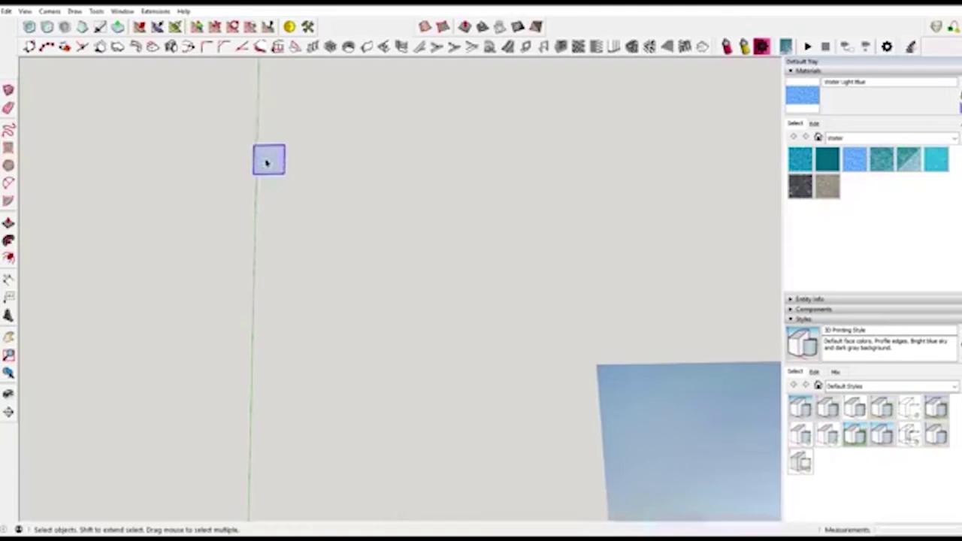
key(m)
key(ctrl)
click(252, 144)
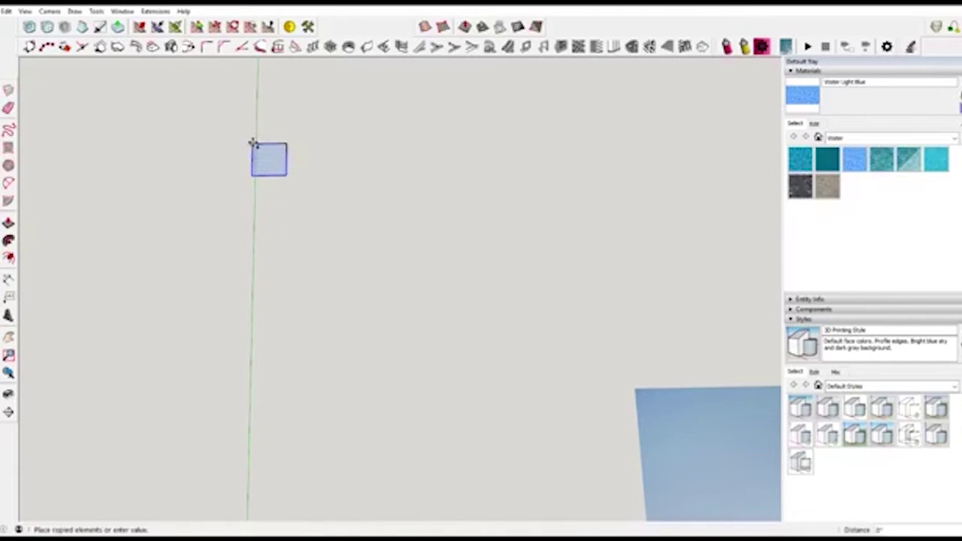
key(Escape)
- Copy the whole square edge to edge along a straight row as an array of 20 copies
key(space)
drag(213, 109, 408, 262)
key(m)
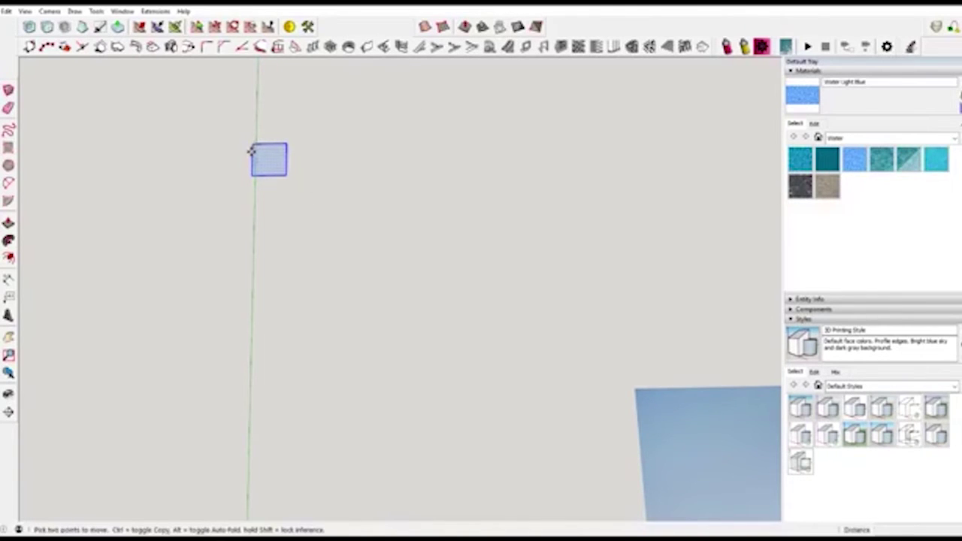
key(ctrl)
click(249, 145)
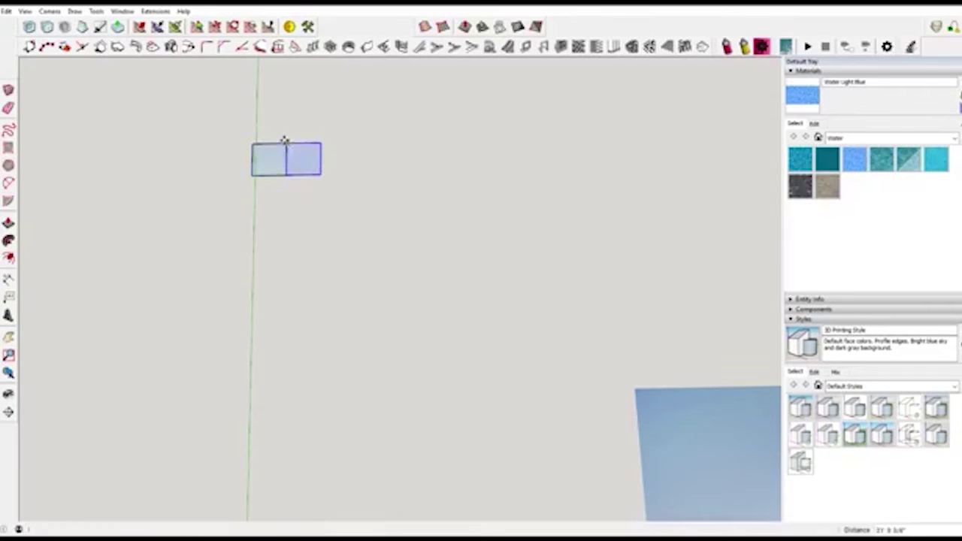
click(283, 142)
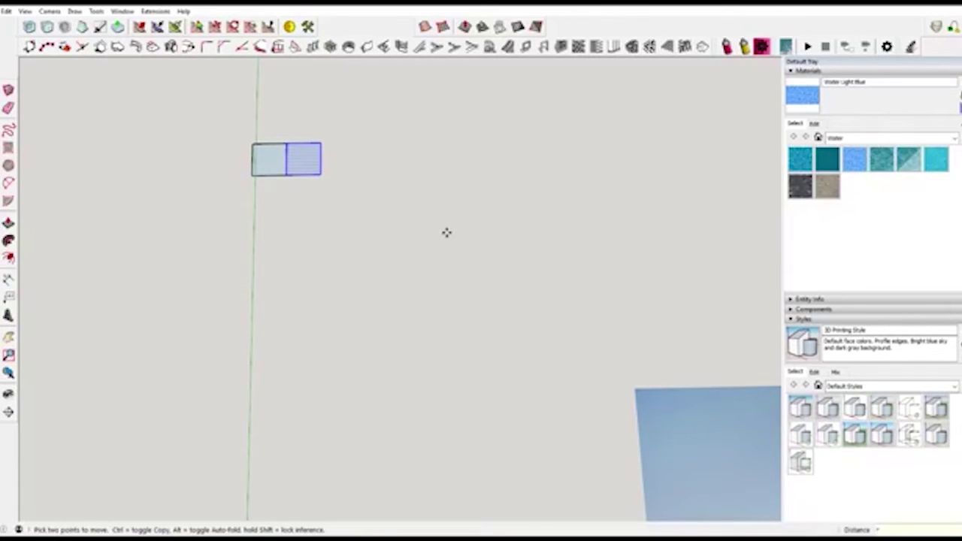
text(x10)
key(Return)
scroll(446, 233, down, 2)
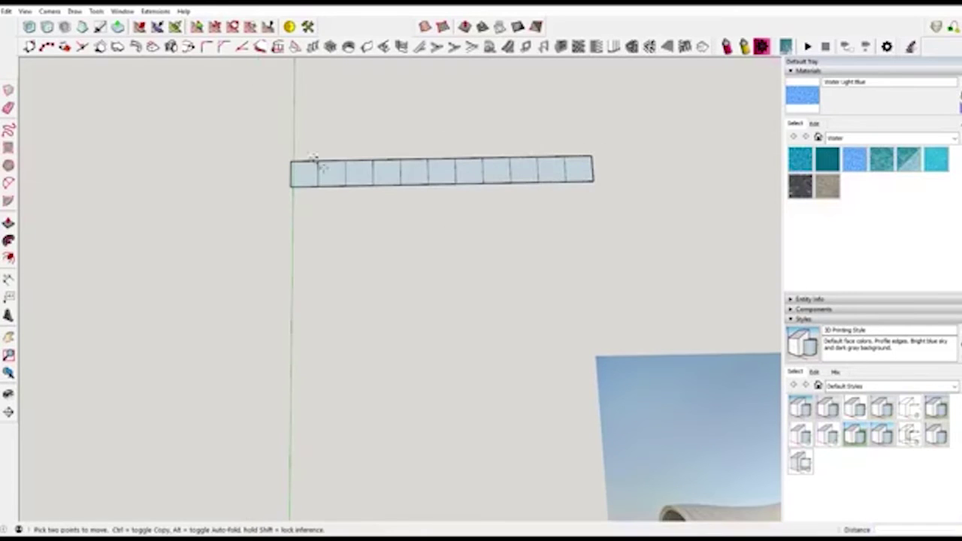
key(Return)
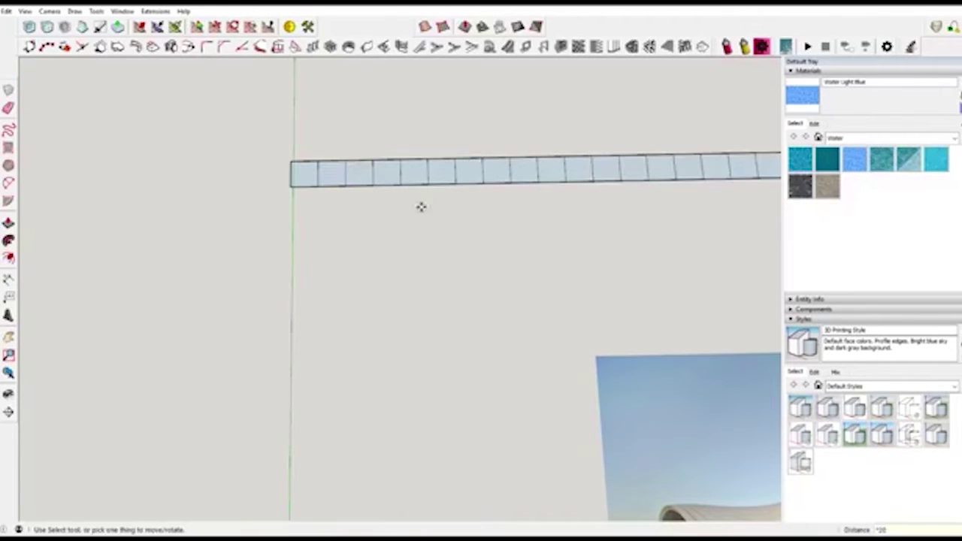
scroll(423, 226, down, 3)
shift+middle_drag(489, 218, 450, 241)
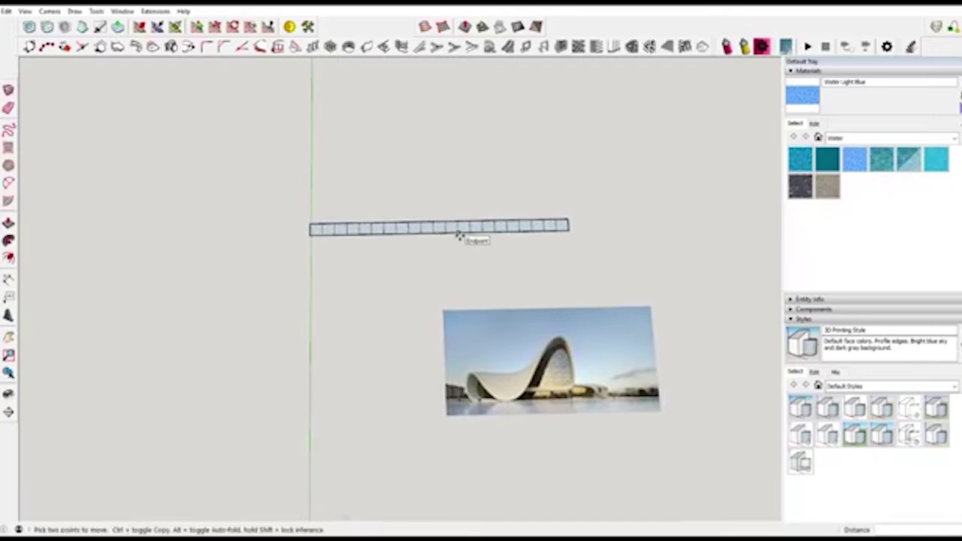
- Copy the row of squares edge to edge, away from the photo, as an array of 10 copies to form a grid
key(space)
drag(172, 129, 668, 248)
scroll(305, 203, up, 3)
key(m)
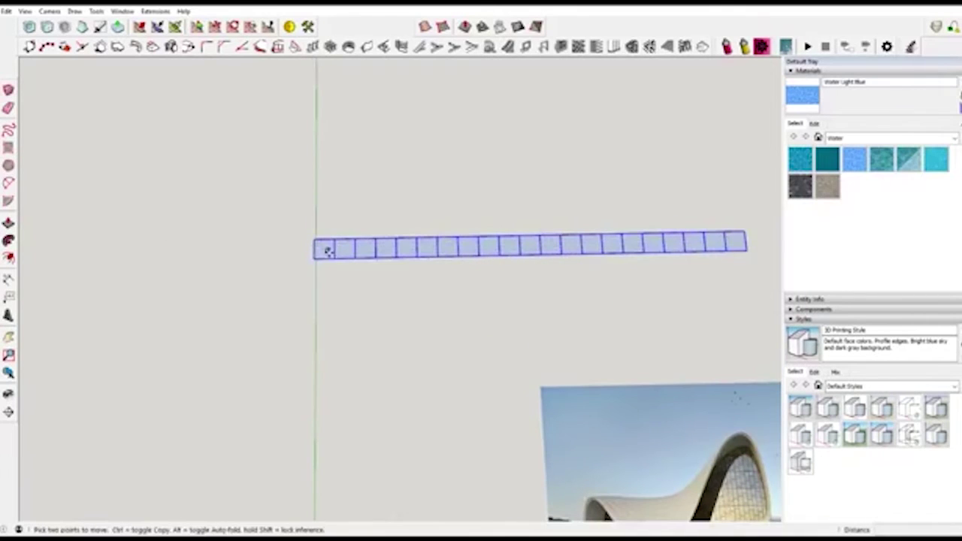
click(334, 257)
key(ctrl)
click(335, 243)
text(*1)
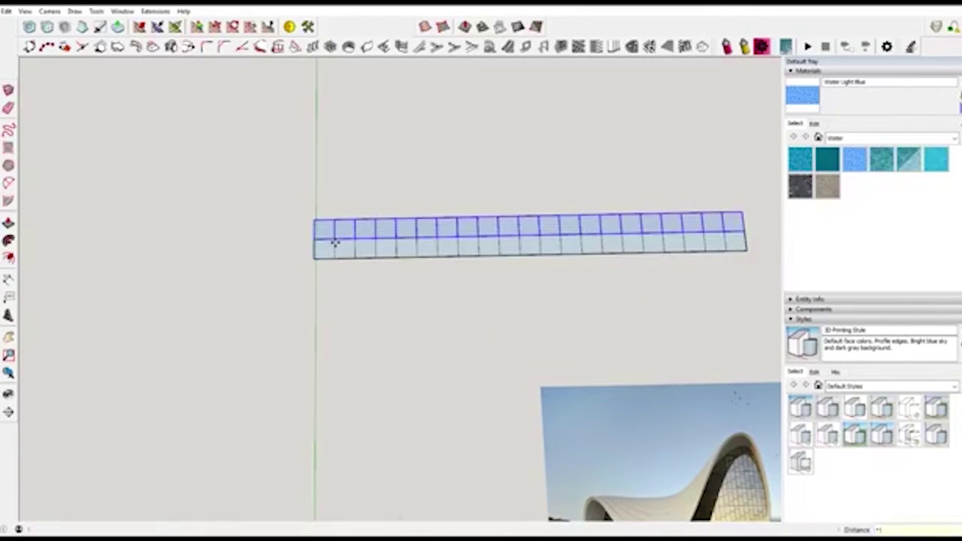
text(0)
key(Return)
scroll(335, 234, down, 3)
shift+middle_drag(527, 142, 539, 204)
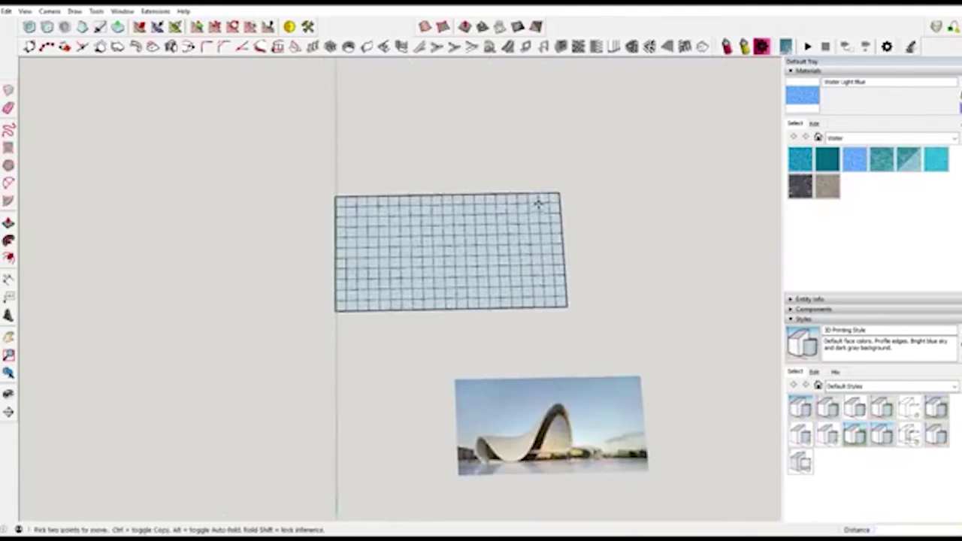
- Copy the entire grid end to end beside the original to double its length
scroll(538, 203, up, 3)
key(space)
middle_drag(445, 277, 431, 251)
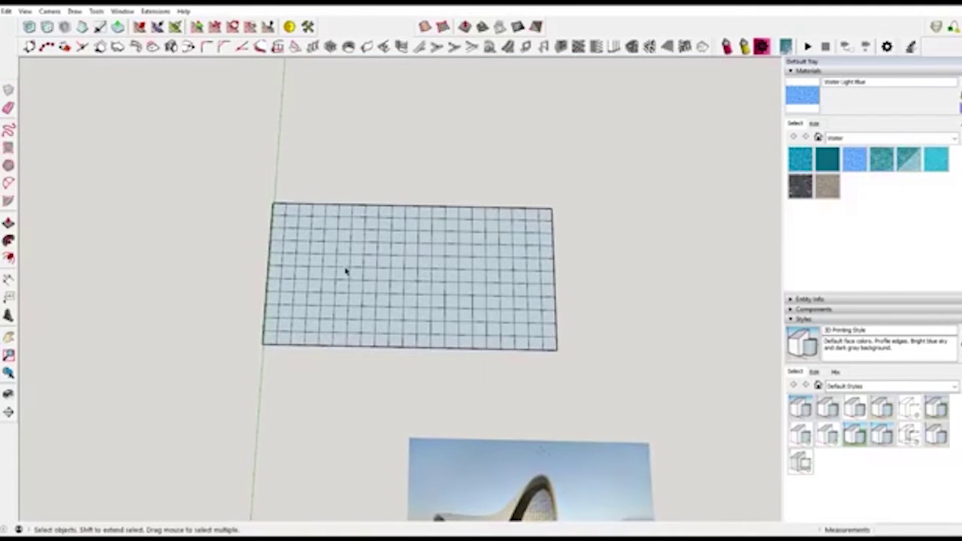
drag(187, 124, 626, 368)
key(m)
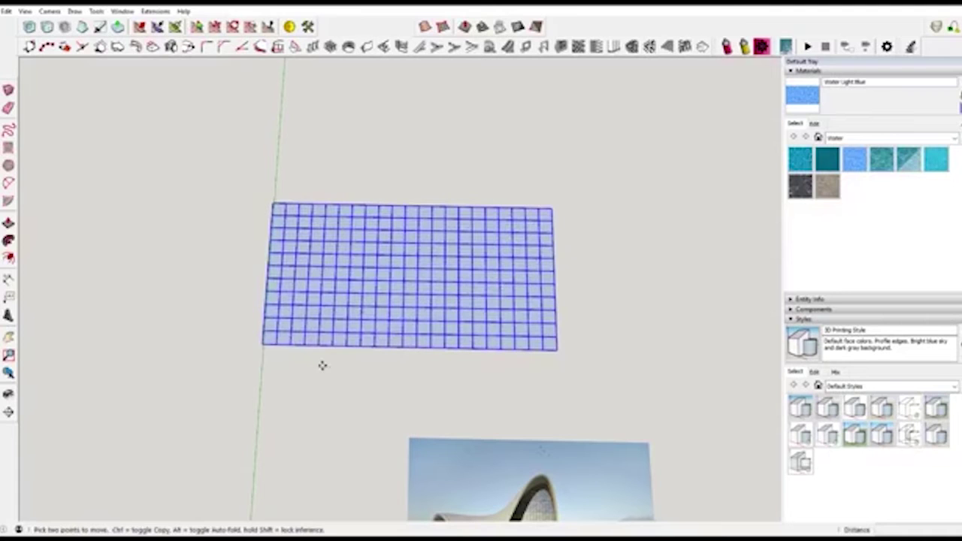
click(261, 340)
key(ctrl)
click(556, 349)
middle_drag(504, 328, 403, 309)
key(space)
click(168, 209)
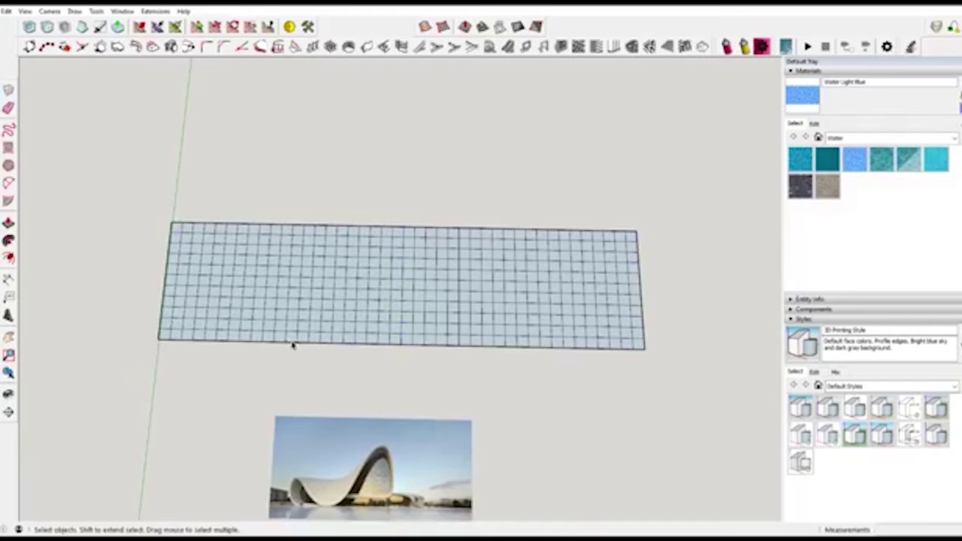
scroll(294, 312, up, 1)
shift+middle_drag(293, 312, 302, 270)
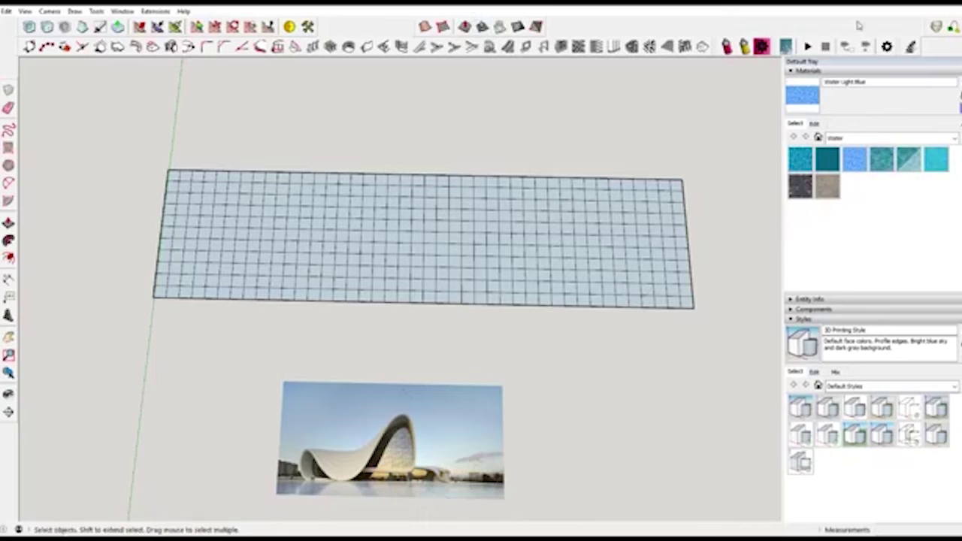
right_click(678, 27)
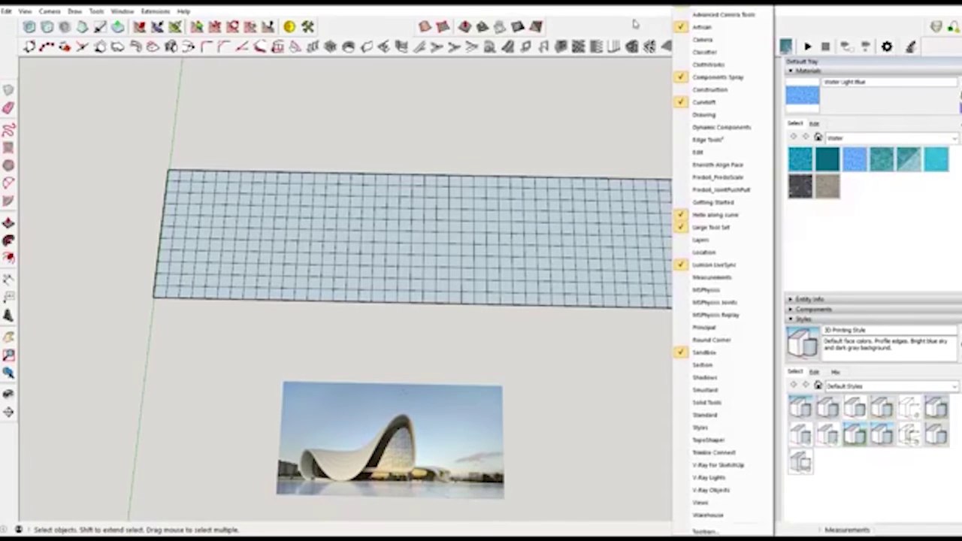
right_click(636, 27)
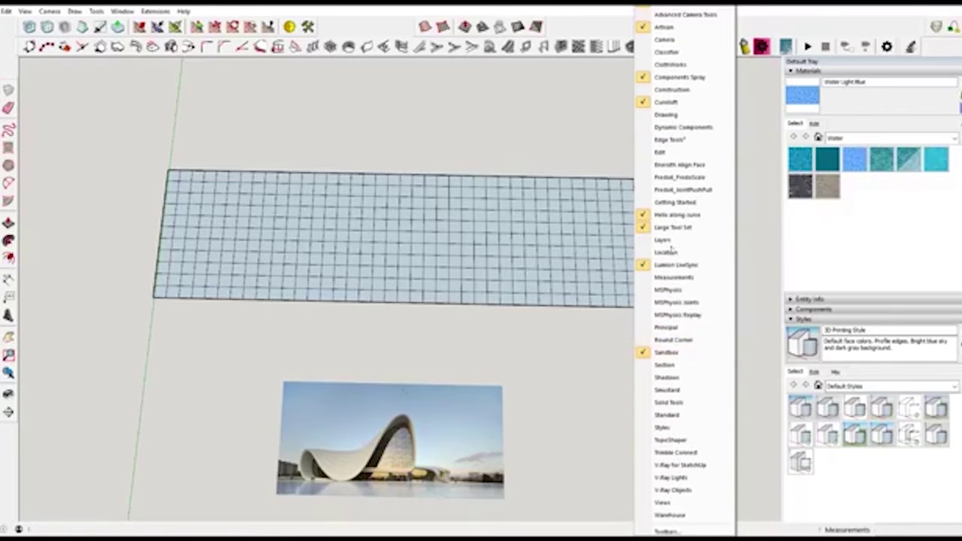
click(582, 35)
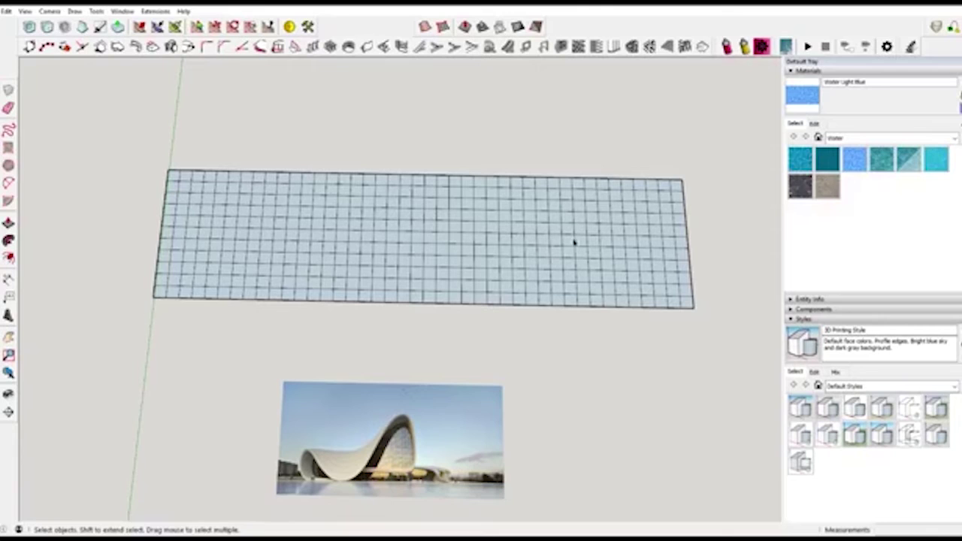
- Try to pull up the grid's corner at the green axis with Smoove at a 60' radius, and undo it
click(465, 27)
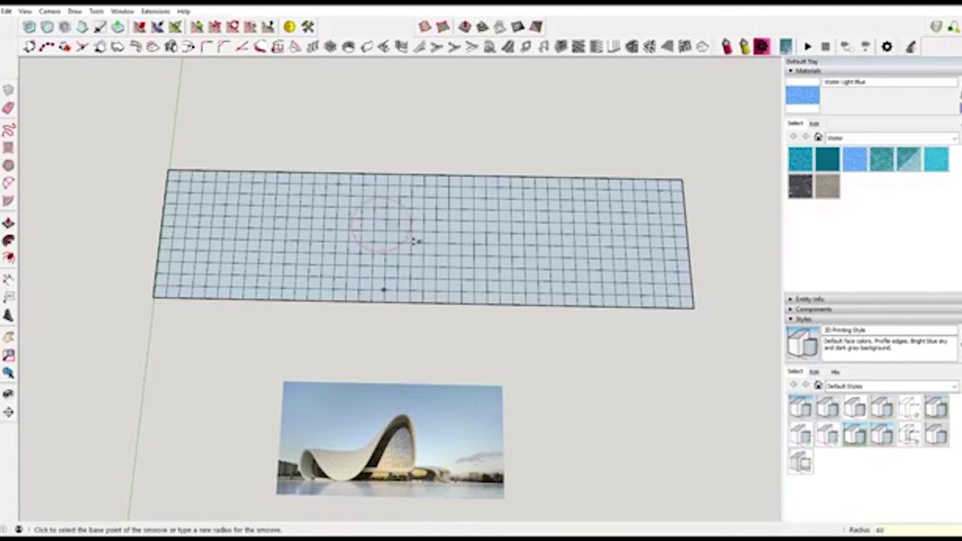
click(189, 293)
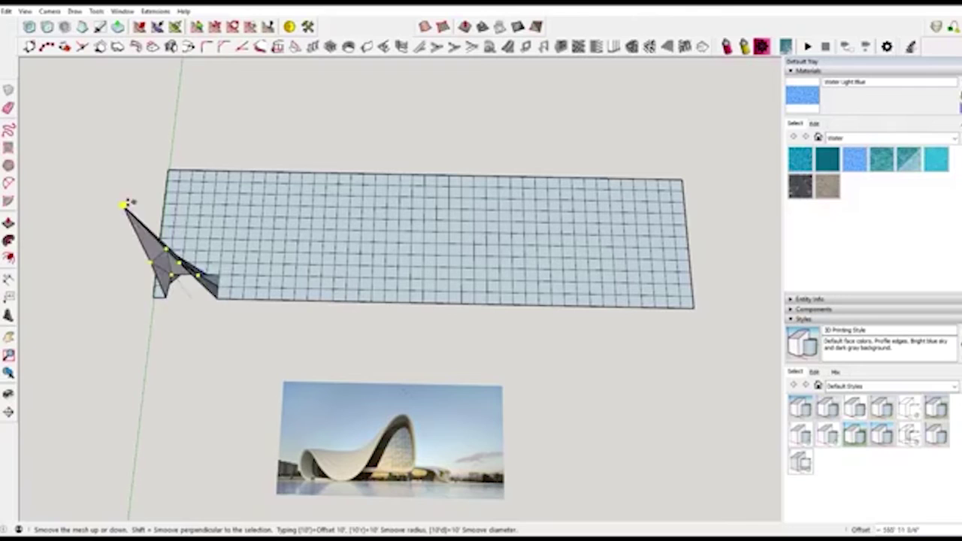
click(177, 243)
key(ctrl+z)
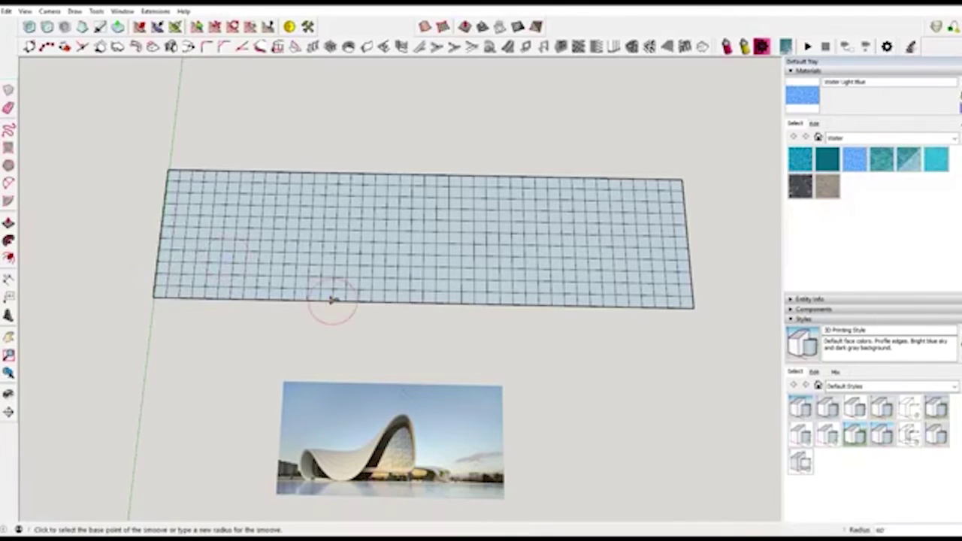
- Try several Smoove pulls on the grid's green-axis half with a 100' radius, and undo them
text(100')
key(Return)
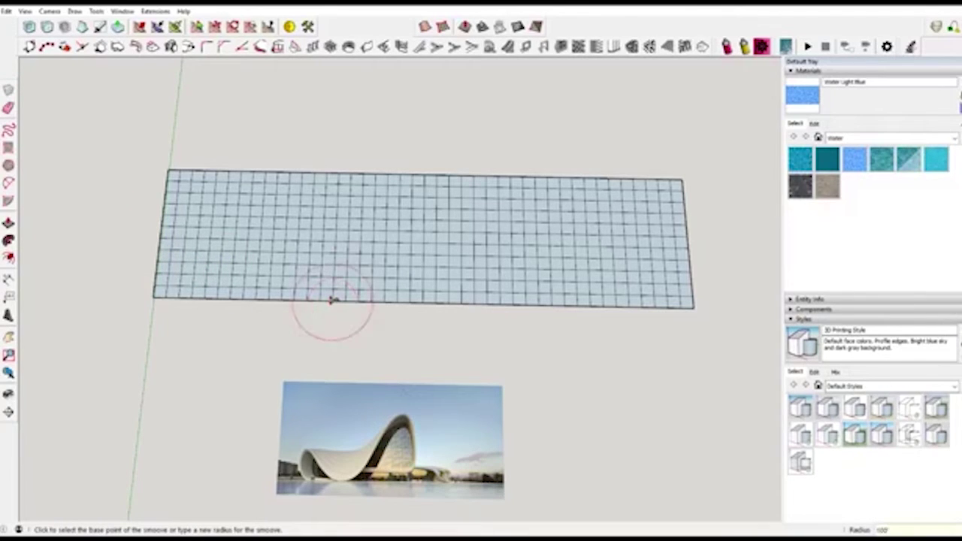
click(193, 188)
click(242, 192)
click(236, 192)
click(232, 181)
click(220, 191)
click(220, 179)
middle_drag(226, 211, 238, 190)
click(296, 222)
click(287, 184)
key(ctrl+z)
key(ctrl+z)
key(ctrl+z)
key(ctrl+z)
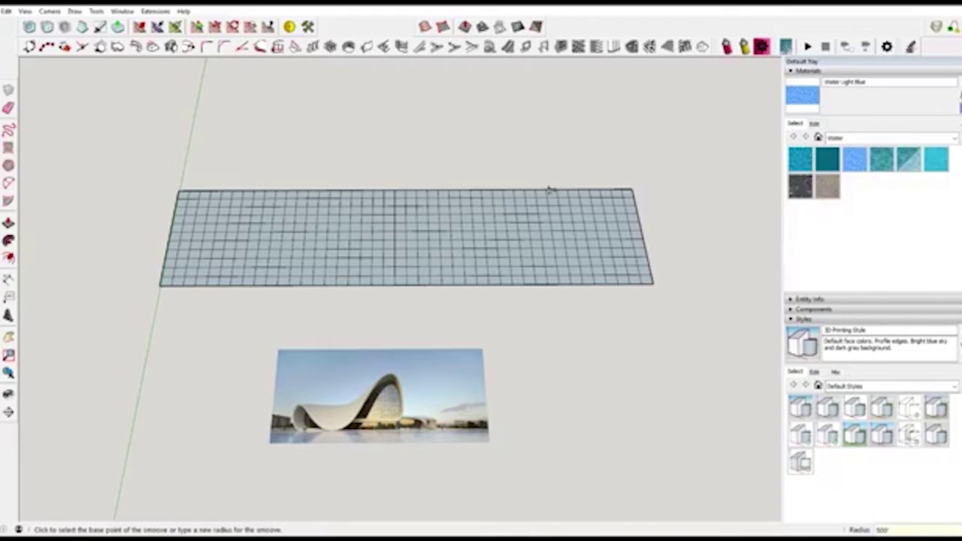
- Raise a low, wide hump on the grid's green-axis half with Smoove at a 500' radius, using repeated pulls
click(238, 231)
click(242, 182)
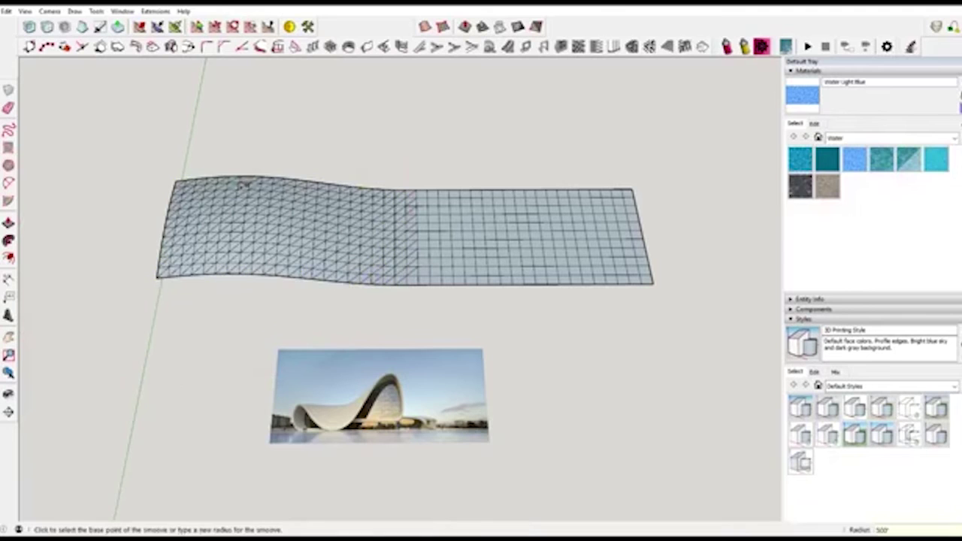
click(236, 171)
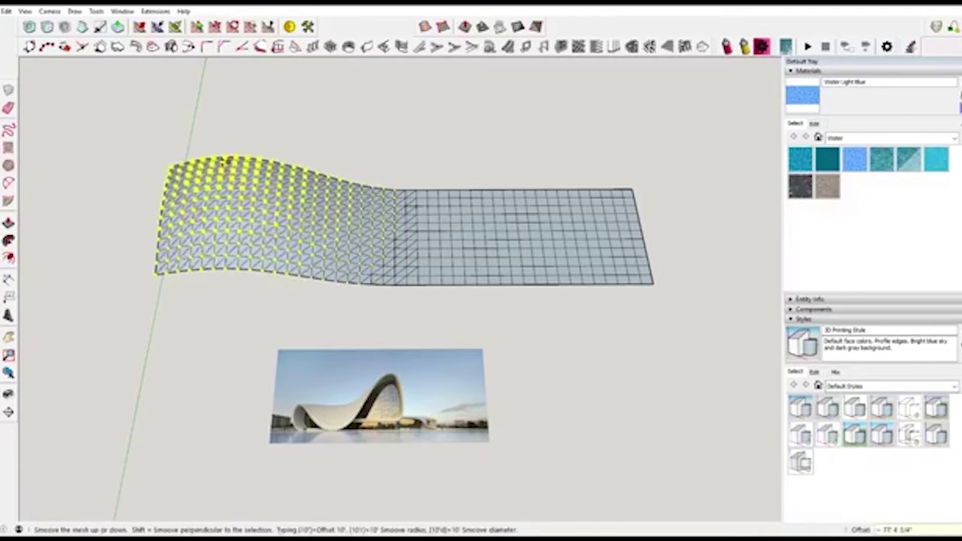
click(223, 161)
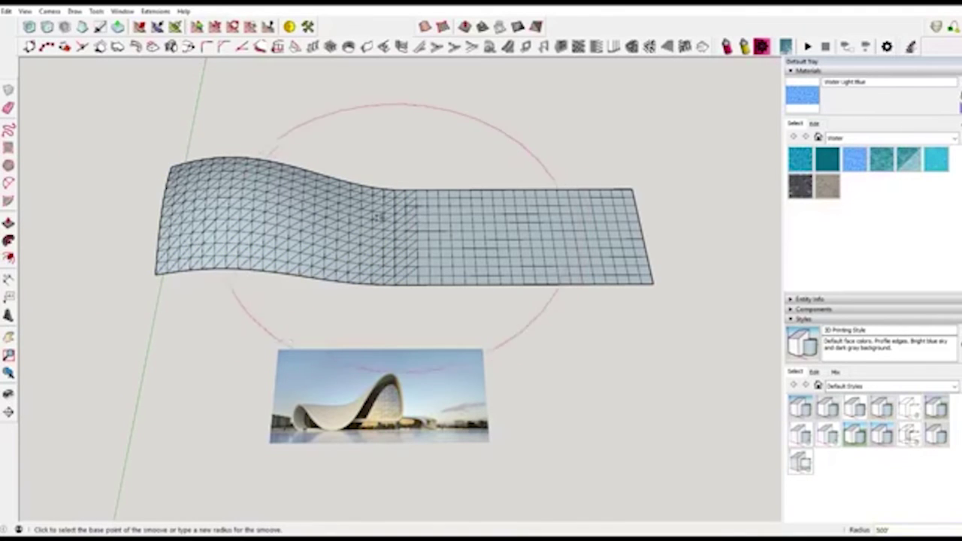
- Raise a tall hump in the other half of the grid with Smoove, lifting its centre and its edge facing the photo
click(385, 215)
click(385, 213)
click(487, 210)
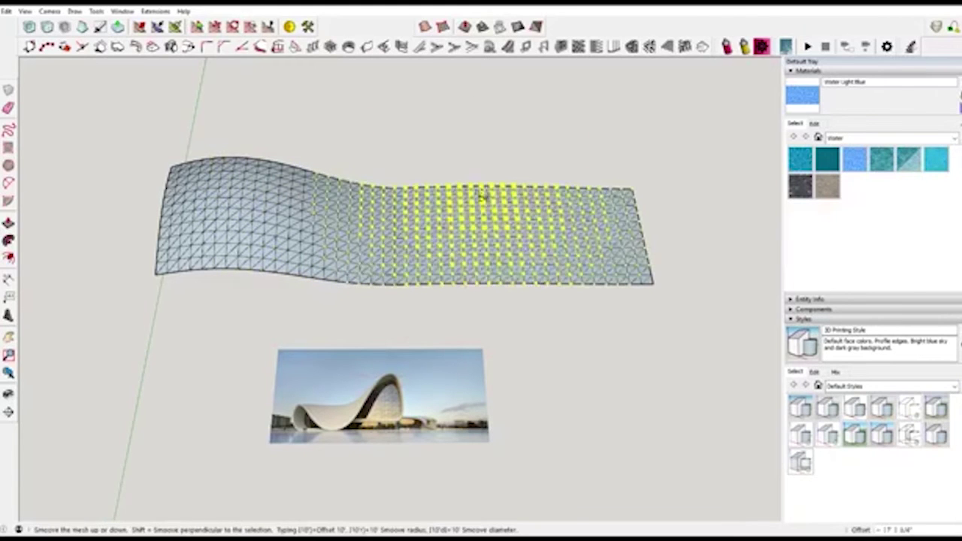
click(463, 116)
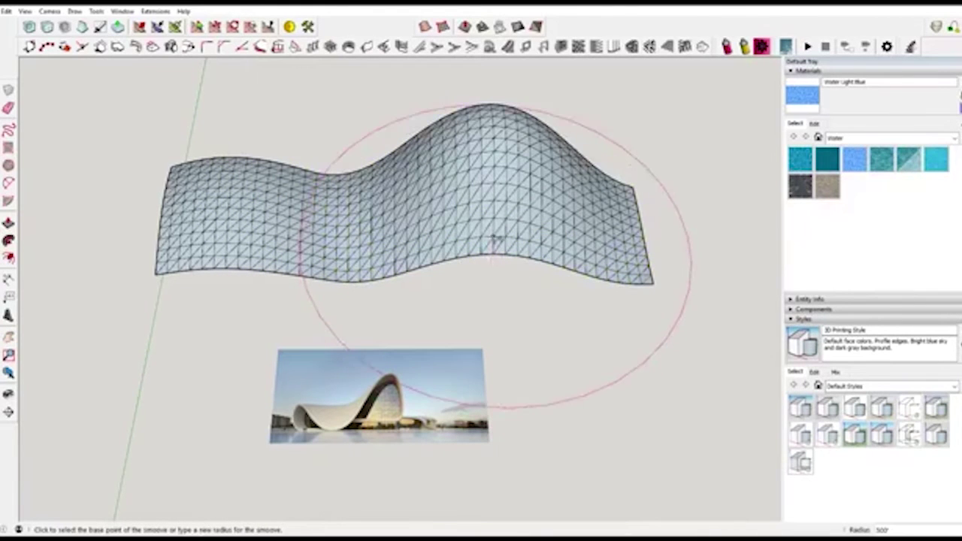
click(496, 249)
click(497, 176)
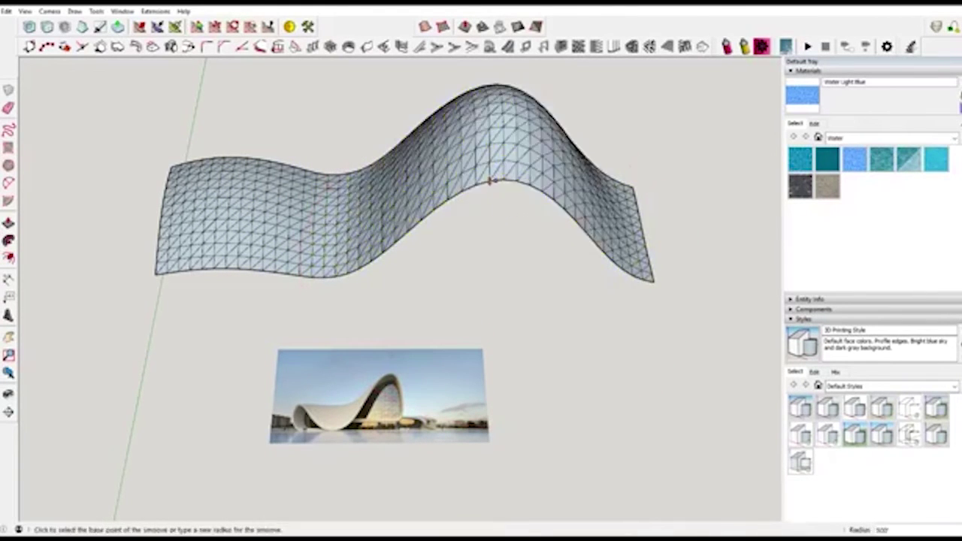
- Pull the mesh's far end downward with Smoove so it slopes down from the tall hump
click(602, 278)
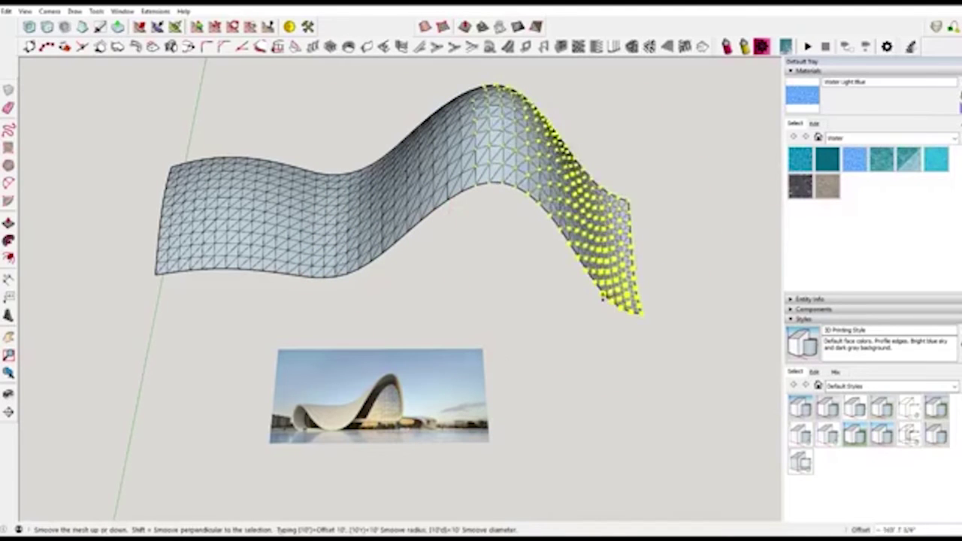
click(545, 306)
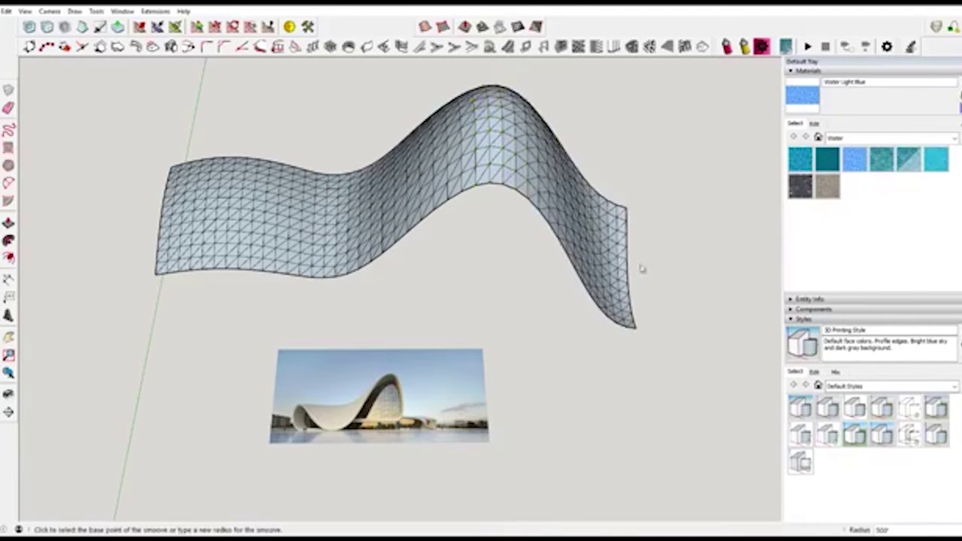
middle_drag(644, 278, 427, 232)
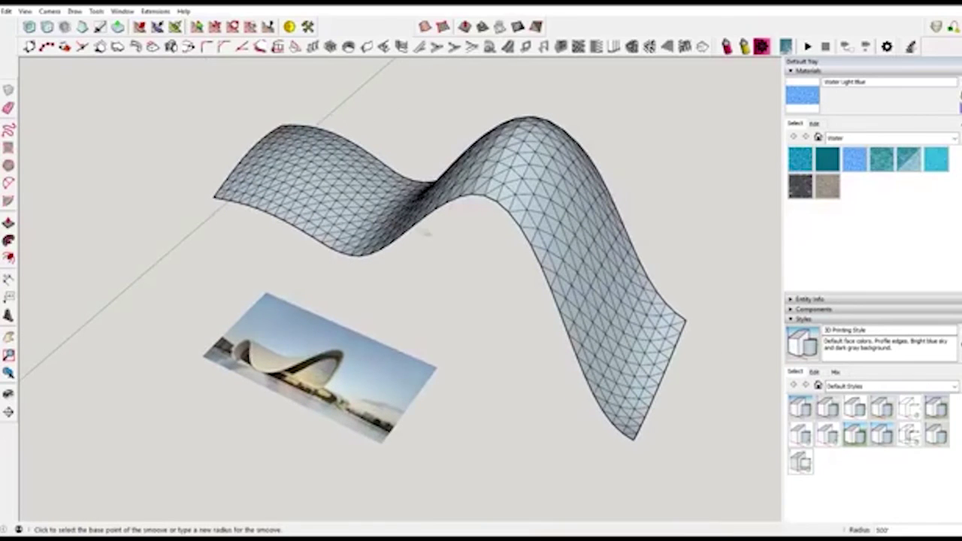
- Set the Smoove radius to 400' and raise the photo-side edge of the low hump near the green axis
middle_drag(323, 198, 235, 248)
text(400)
key(Return)
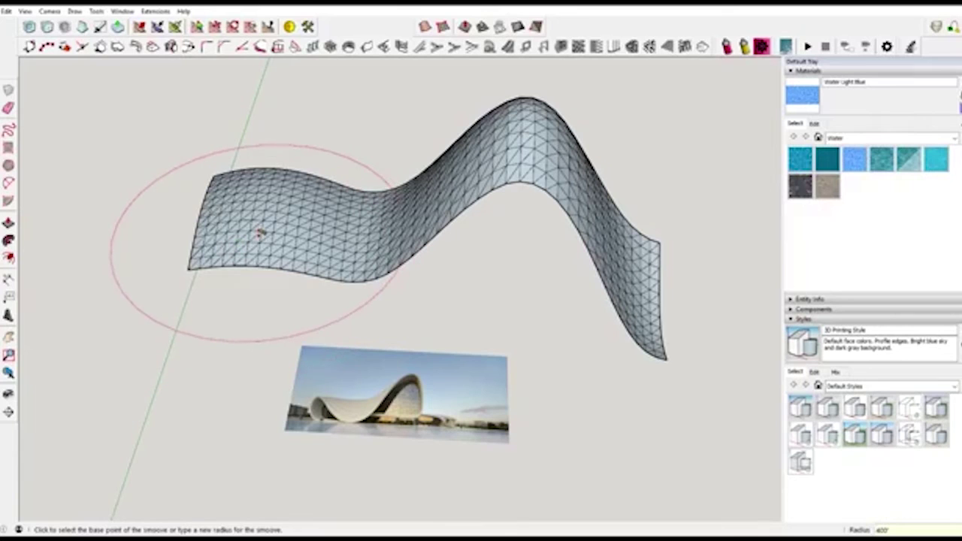
click(254, 246)
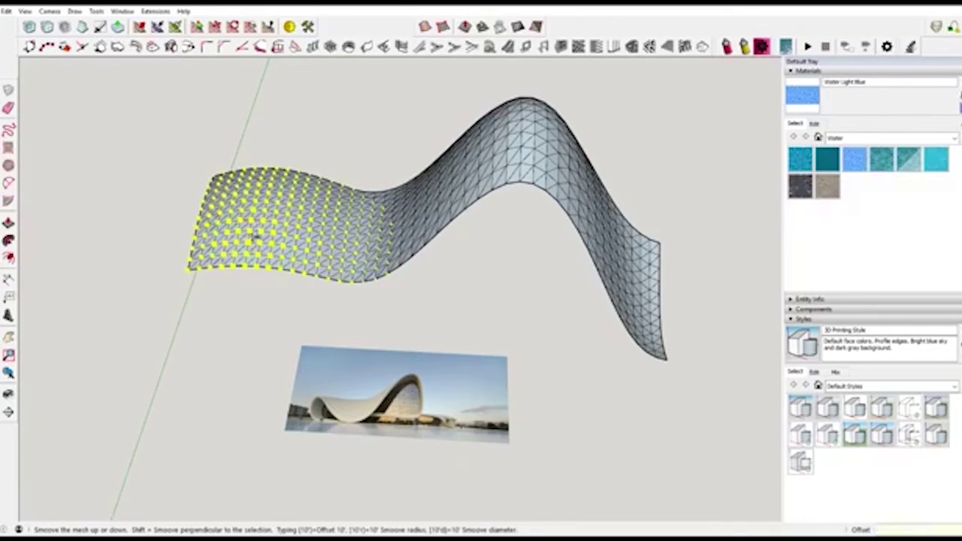
click(249, 197)
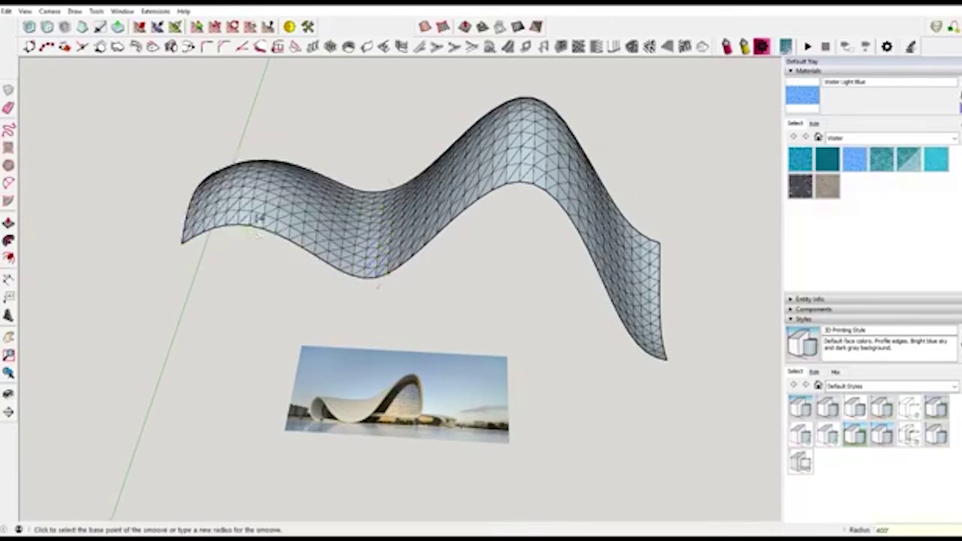
- Raise the back edge of the valley between the two humps with Smoove
middle_drag(215, 188, 585, 250)
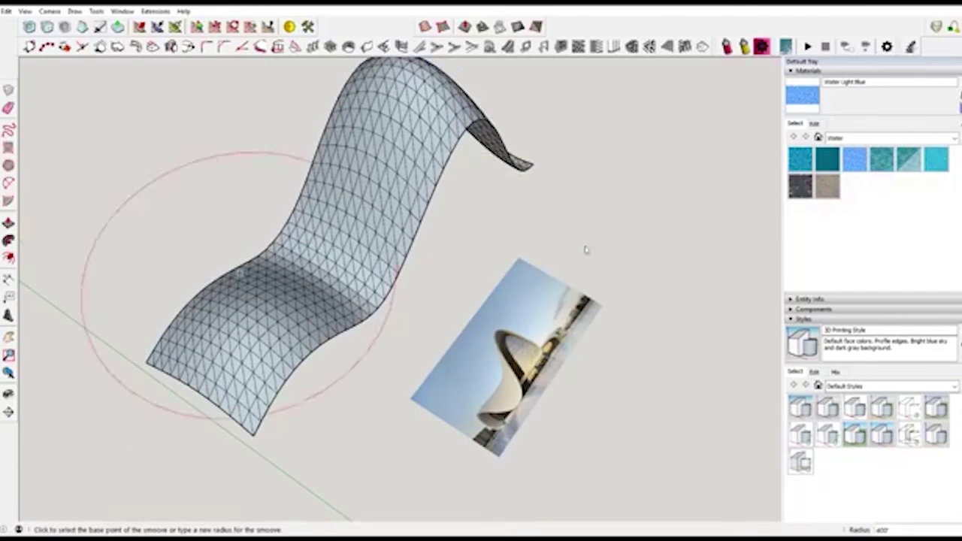
click(277, 242)
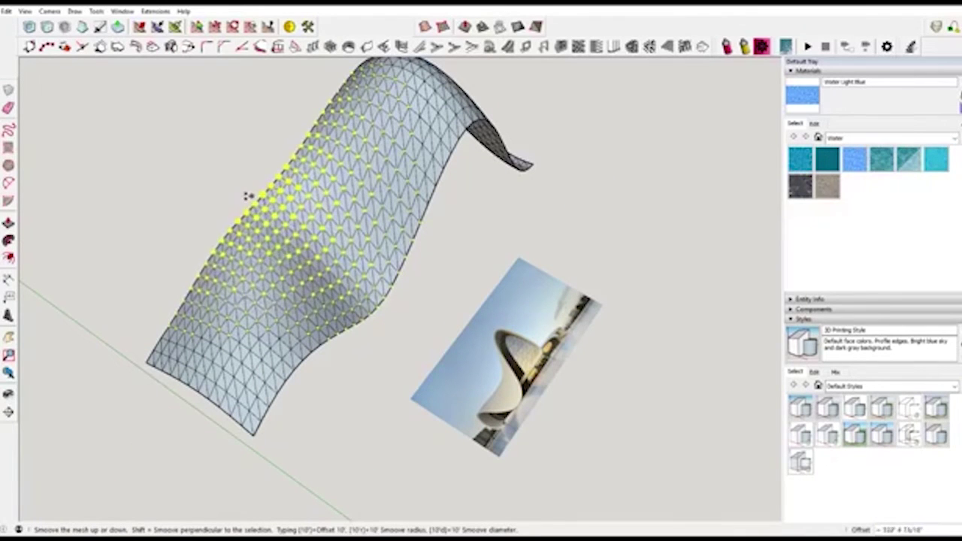
click(263, 208)
mouse_move(450, 409)
middle_down()
mouse_move(438, 275)
mouse_move(234, 107)
mouse_move(508, 203)
middle_up()
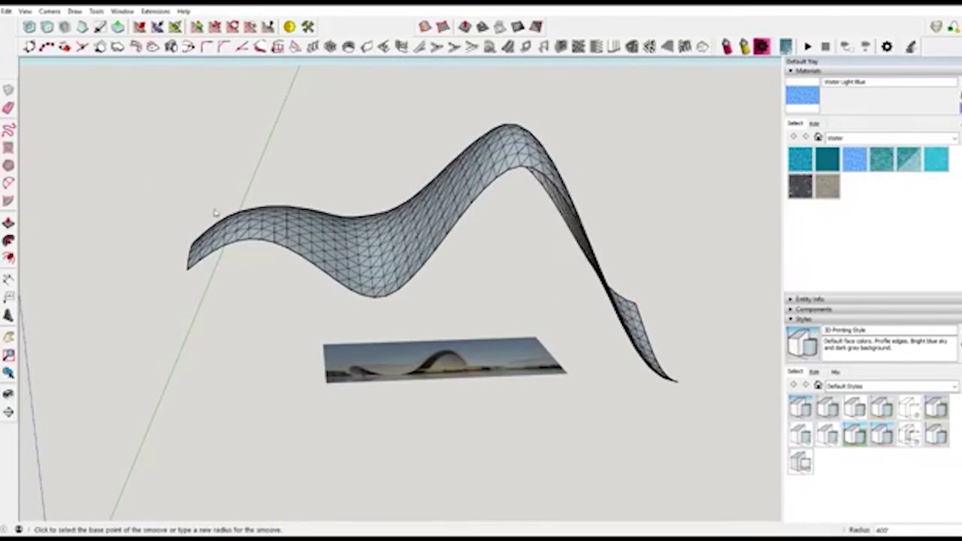
mouse_move(266, 262)
middle_down()
mouse_move(421, 317)
mouse_move(409, 350)
mouse_move(568, 359)
mouse_move(511, 362)
mouse_move(133, 311)
mouse_move(135, 302)
middle_up()
key(space)
mouse_move(437, 284)
middle_down()
mouse_move(381, 217)
mouse_move(367, 268)
middle_up()
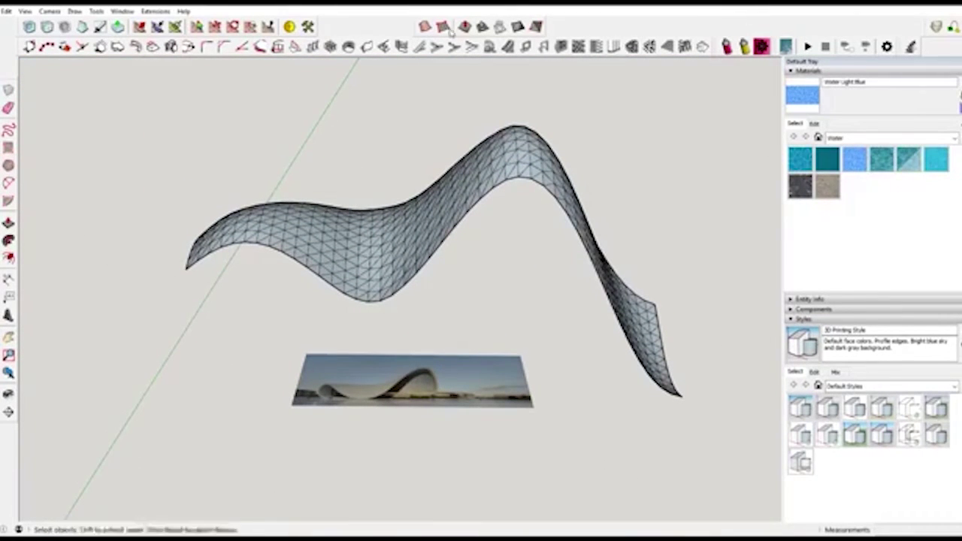
click(425, 27)
click(557, 293)
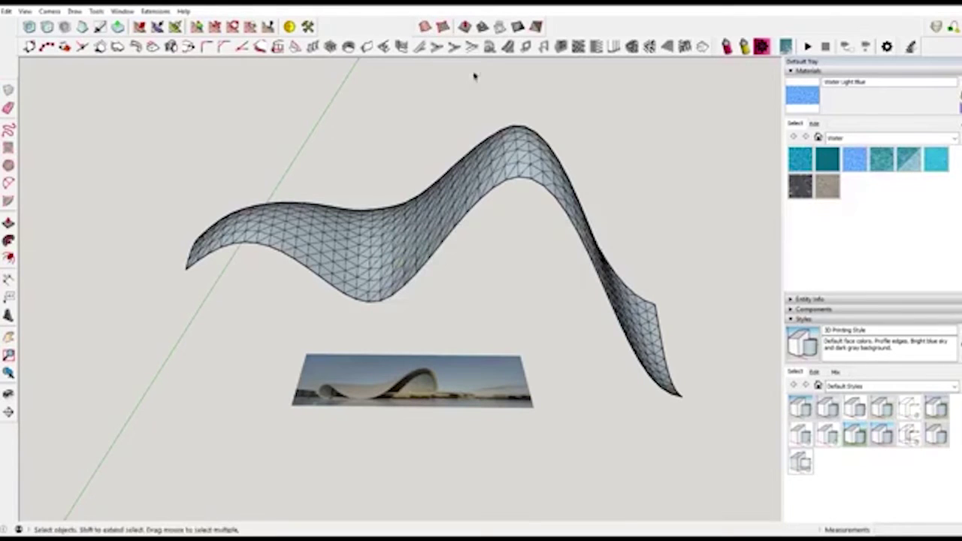
- Lower the crest of the tall hump slightly with Smoove at the 400' radius
click(464, 27)
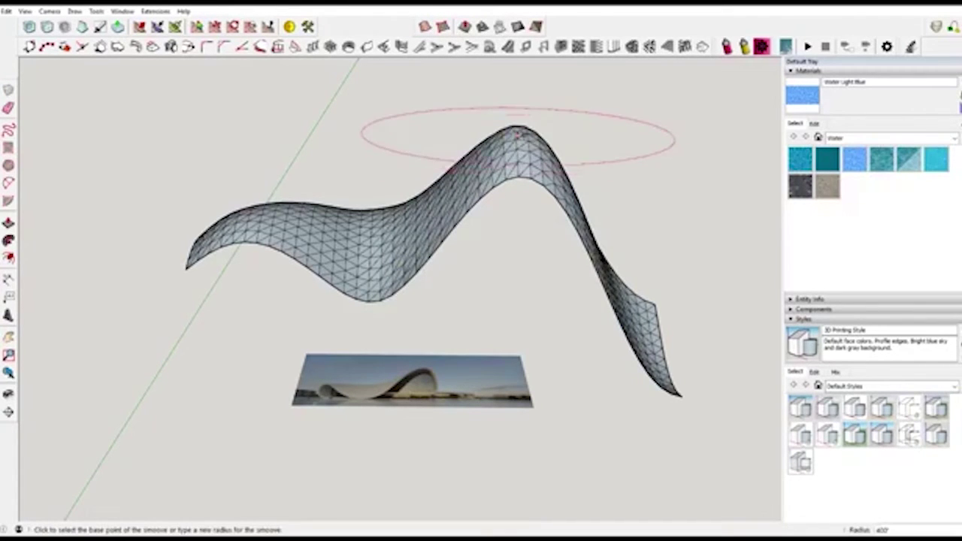
click(502, 136)
click(520, 144)
- Select the last columns of mesh at the tall hump's outer end, adjusting the selection from the top view, and delete them
middle_drag(610, 322, 622, 351)
middle_drag(612, 364, 576, 240)
middle_drag(633, 274, 650, 379)
scroll(621, 329, down, 1)
key(space)
triple_click(622, 280)
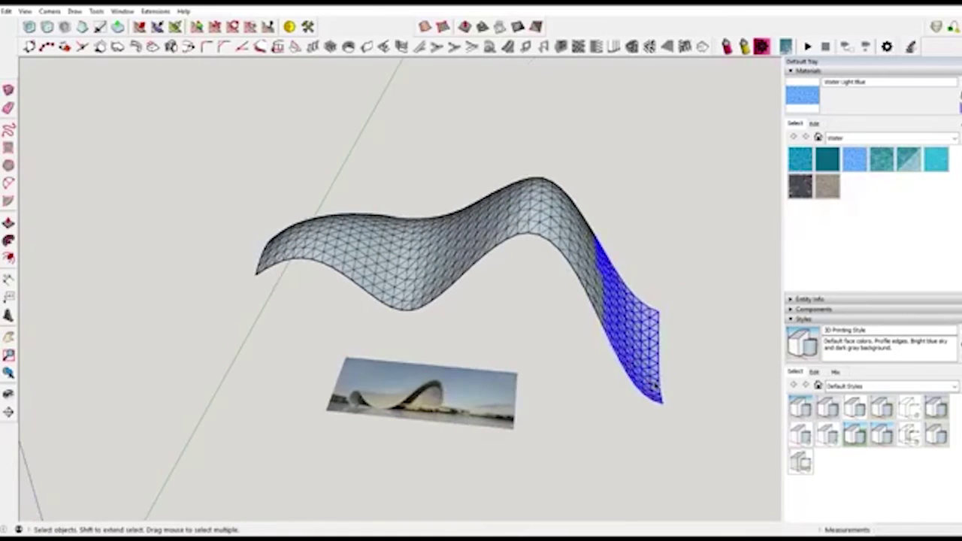
key(F2)
scroll(611, 218, up, 2)
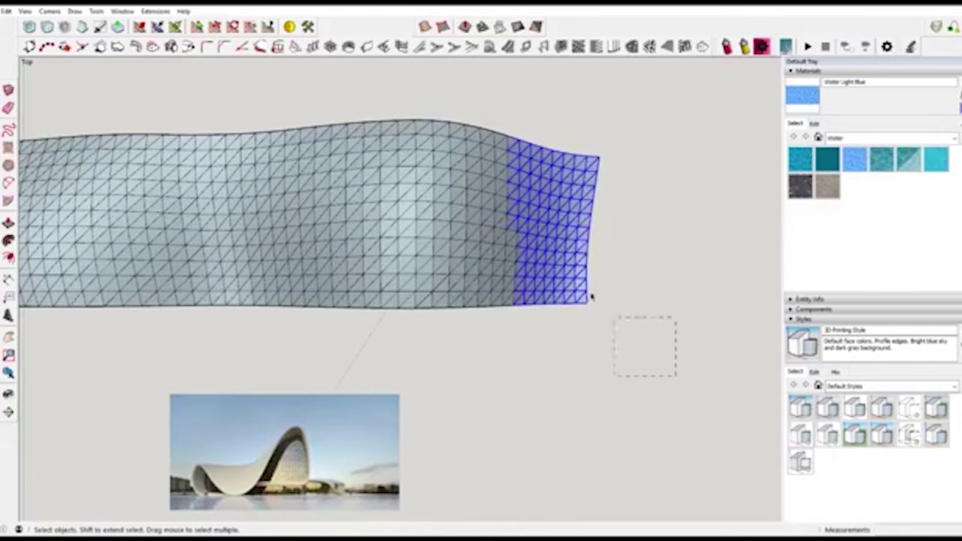
drag(526, 122, 536, 122)
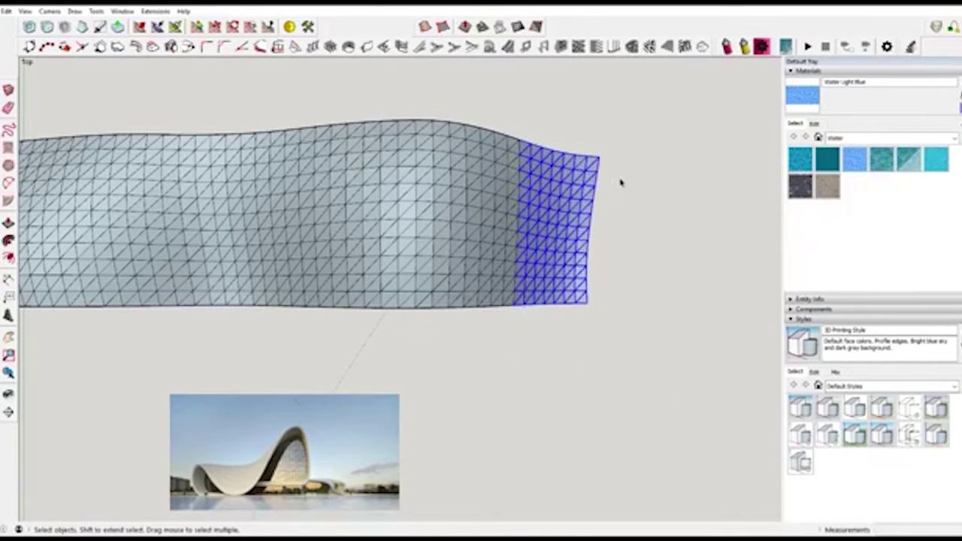
key(Delete)
- Select the entire curved surface and make it a group
mouse_move(440, 313)
middle_down()
mouse_move(360, 273)
mouse_move(318, 181)
mouse_move(308, 225)
mouse_move(282, 201)
mouse_move(281, 157)
mouse_move(243, 335)
mouse_move(273, 316)
mouse_move(295, 394)
mouse_move(505, 109)
middle_up()
mouse_move(572, 197)
middle_down()
mouse_move(569, 123)
mouse_move(420, 354)
mouse_move(315, 266)
mouse_move(463, 283)
mouse_move(287, 229)
mouse_move(370, 291)
middle_up()
scroll(421, 353, up, 2)
scroll(298, 185, down, 2)
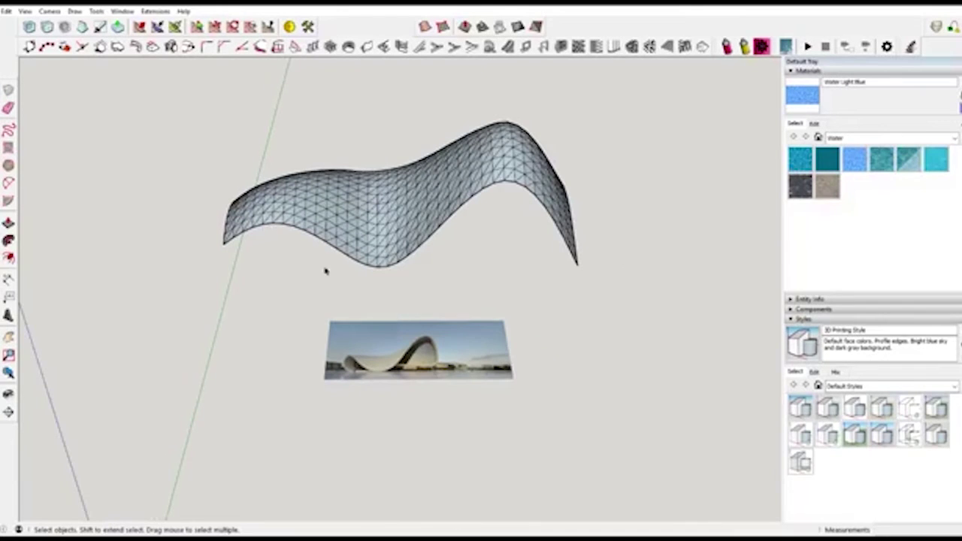
right_click(429, 197)
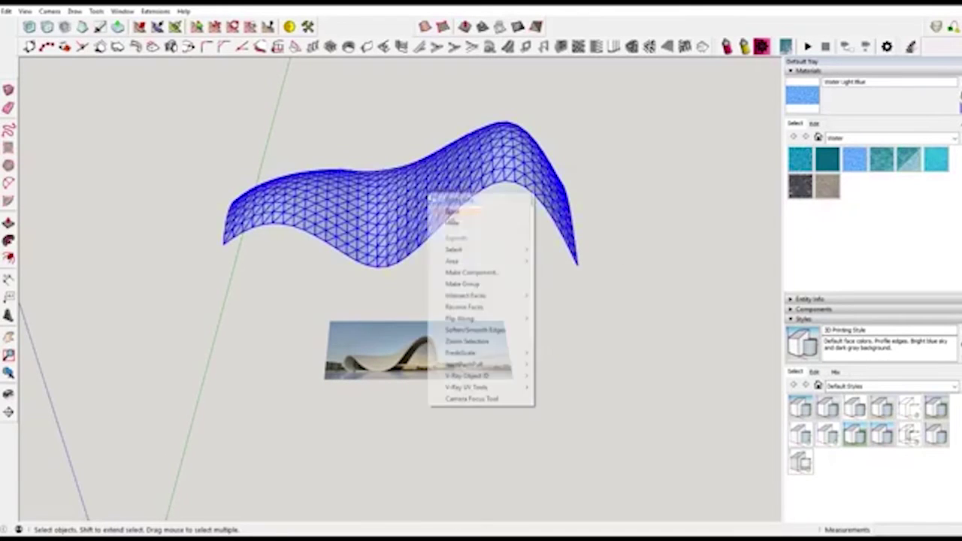
click(485, 284)
- Copy the roof group straight down, below the original, using its lower end corner as the base point
key(m)
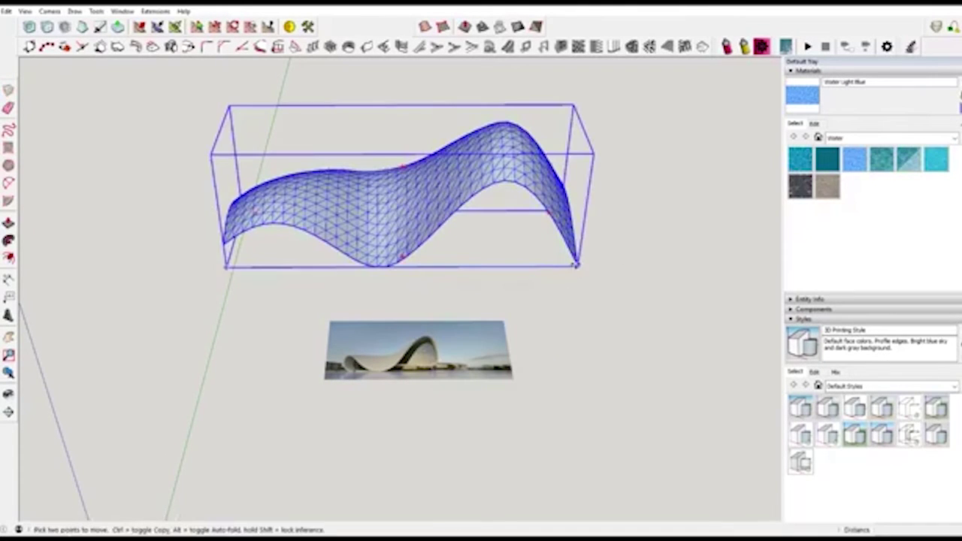
click(575, 265)
key(ctrl)
click(571, 308)
- Flip the copied roof group along the group's blue axis
right_click(508, 236)
mouse_move(572, 376)
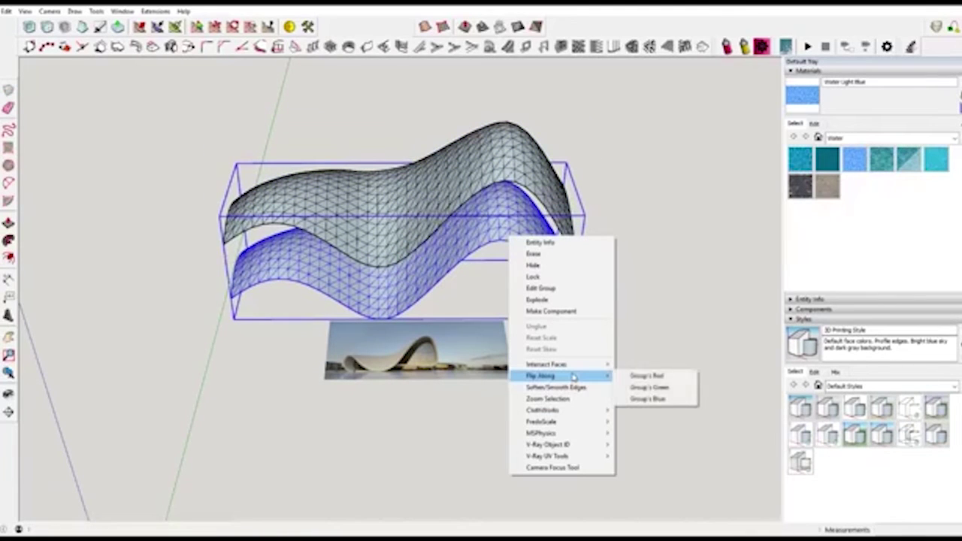
click(668, 399)
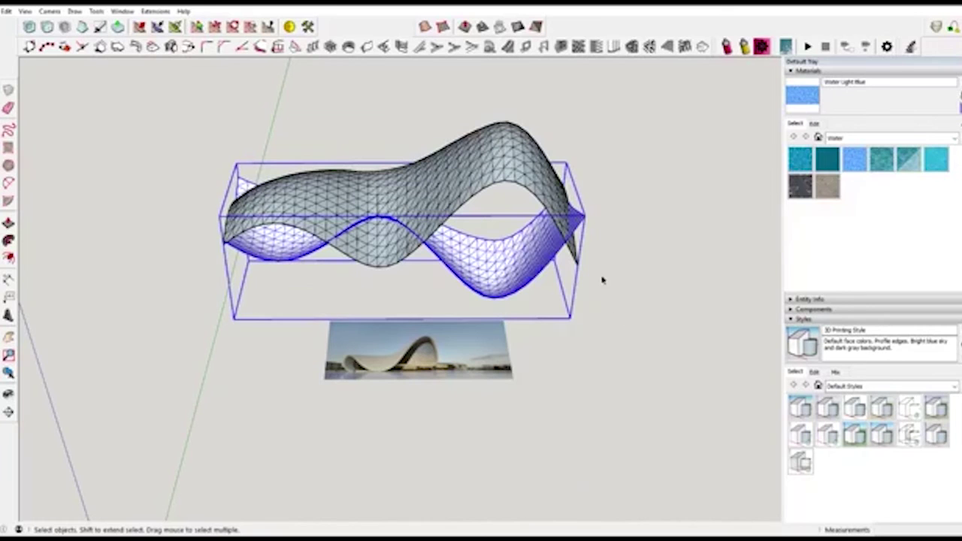
- Move the flipped roof copy so its outer end corner at the tall hump meets the original roof's matching corner
scroll(603, 281, up, 3)
key(m)
click(579, 198)
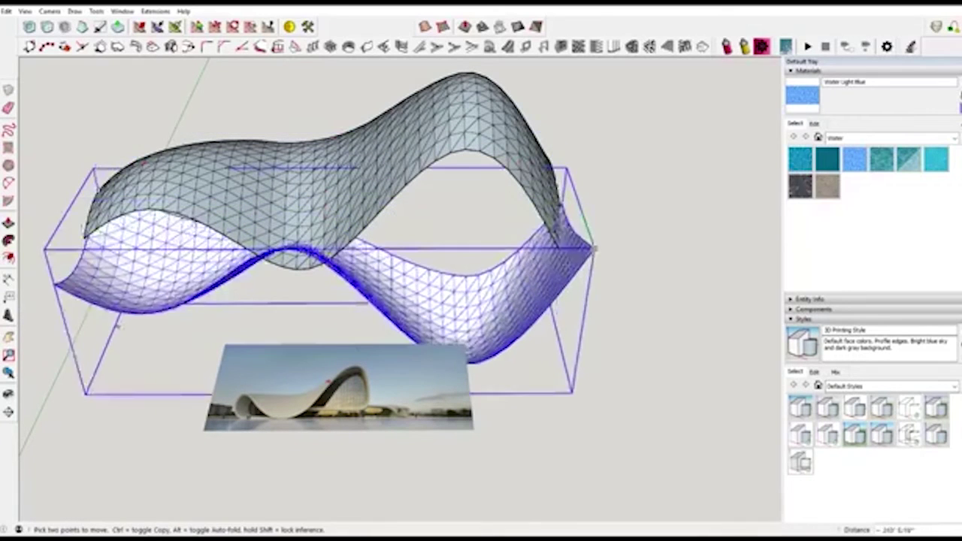
click(567, 266)
key(space)
click(661, 258)
scroll(661, 257, down, 3)
middle_drag(500, 316, 551, 293)
scroll(301, 512, up, 3)
middle_drag(369, 341, 417, 437)
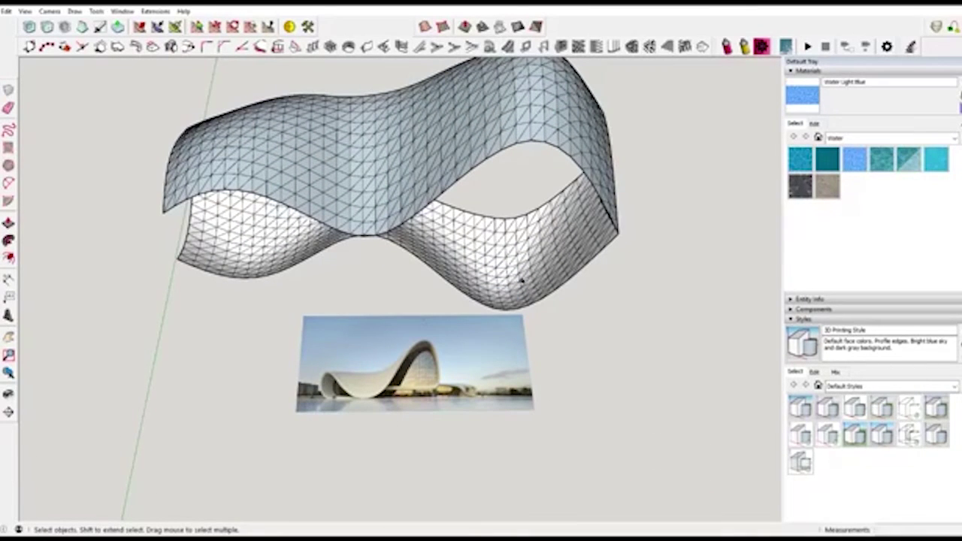
middle_drag(521, 281, 496, 242)
click(441, 132)
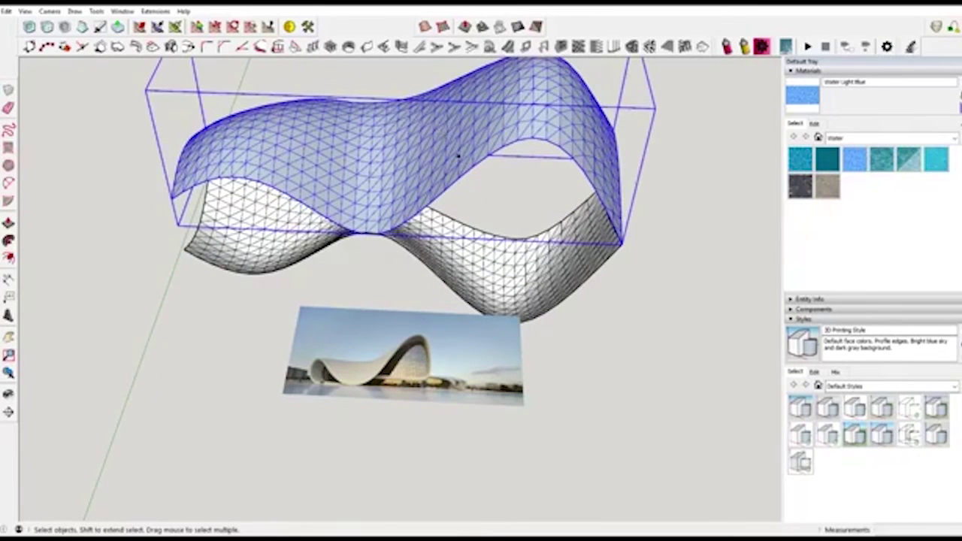
scroll(552, 250, down, 3)
click(694, 161)
middle_drag(693, 160, 526, 225)
click(464, 27)
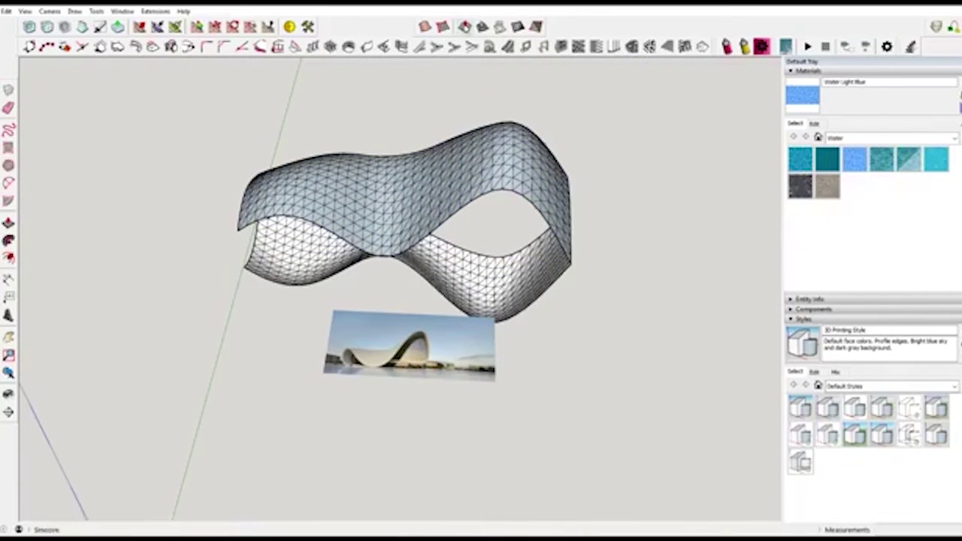
key(space)
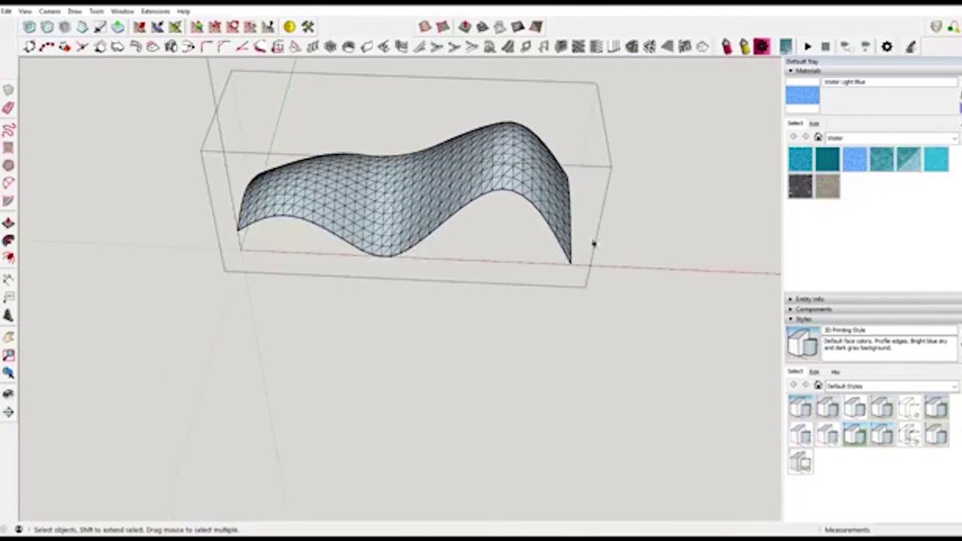
- Explode the lower mirrored roof group and the upper roof group
scroll(594, 243, up, 2)
middle_drag(489, 150, 628, 212)
drag(632, 115, 508, 308)
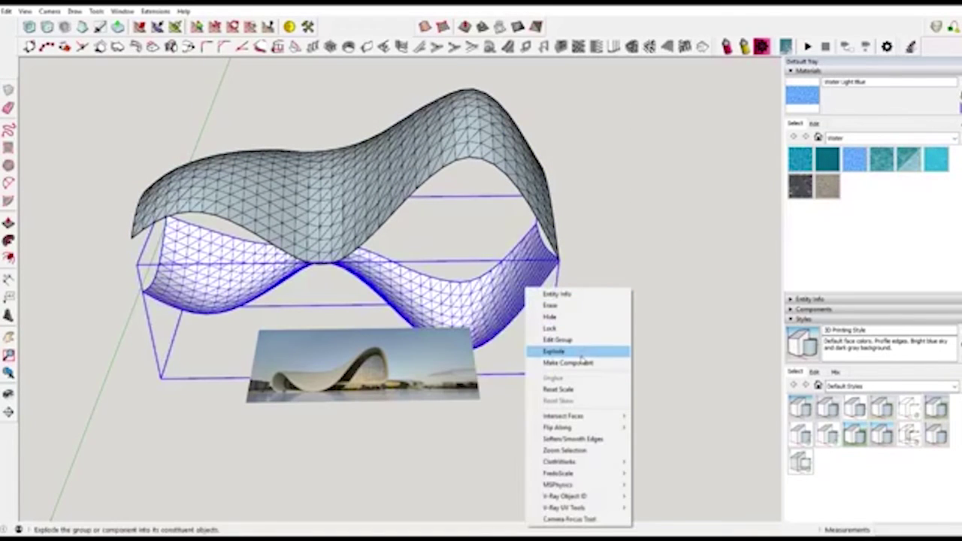
click(580, 352)
click(629, 259)
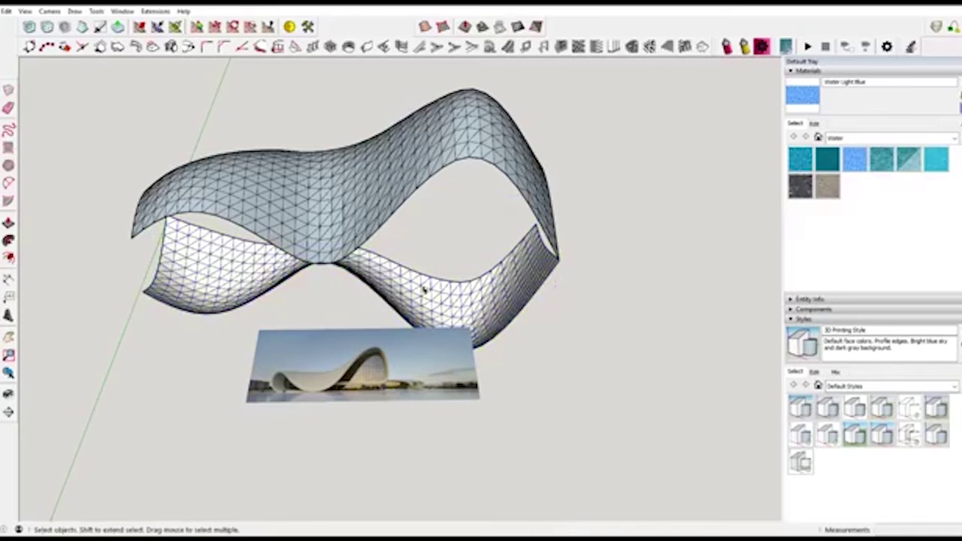
click(449, 138)
right_click(460, 137)
click(516, 198)
click(691, 167)
- Try to Smoove the tall hump's crest on the exploded roof surfaces
click(464, 26)
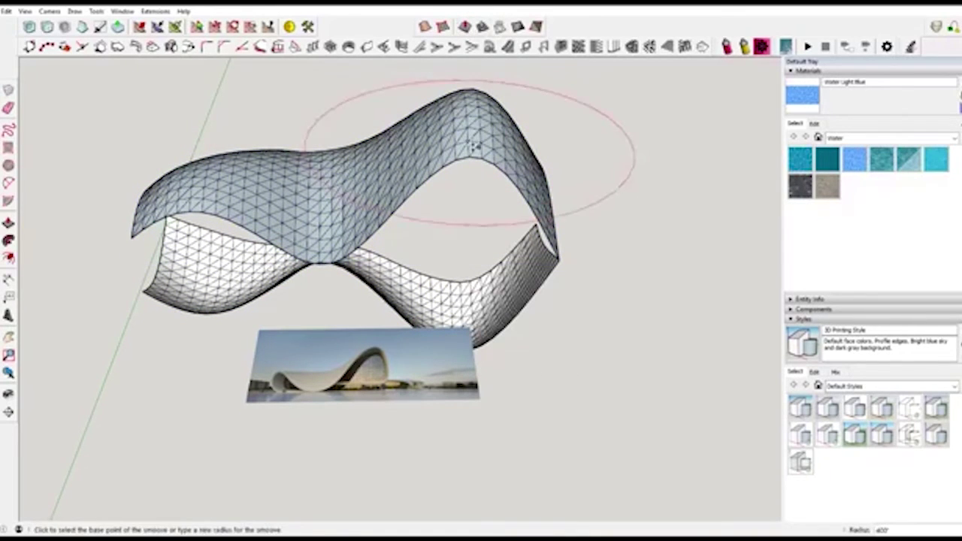
click(471, 138)
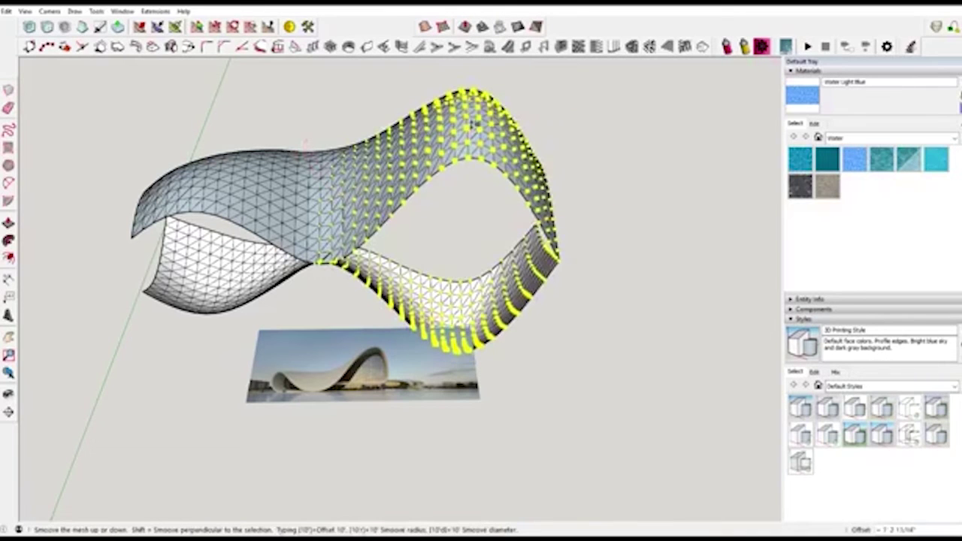
click(470, 135)
middle_drag(450, 303, 480, 293)
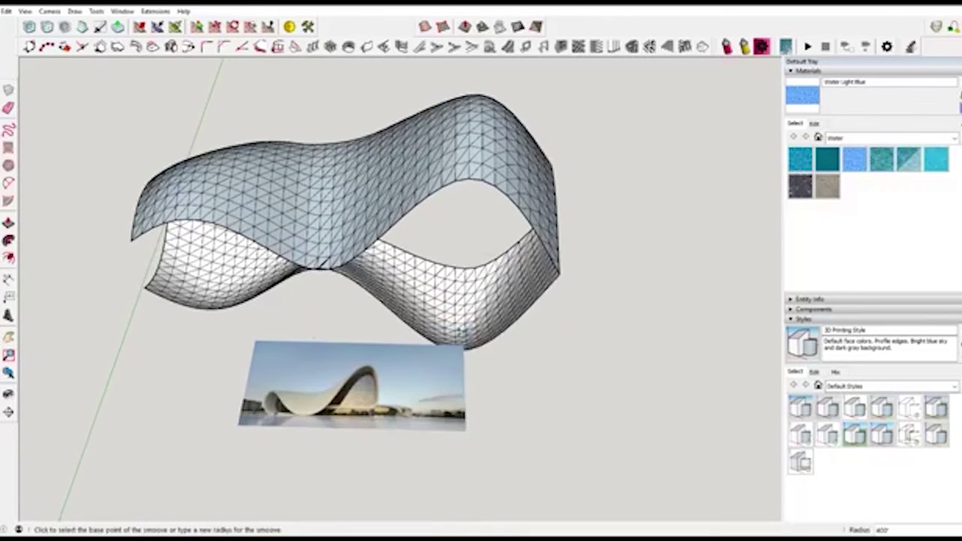
key(space)
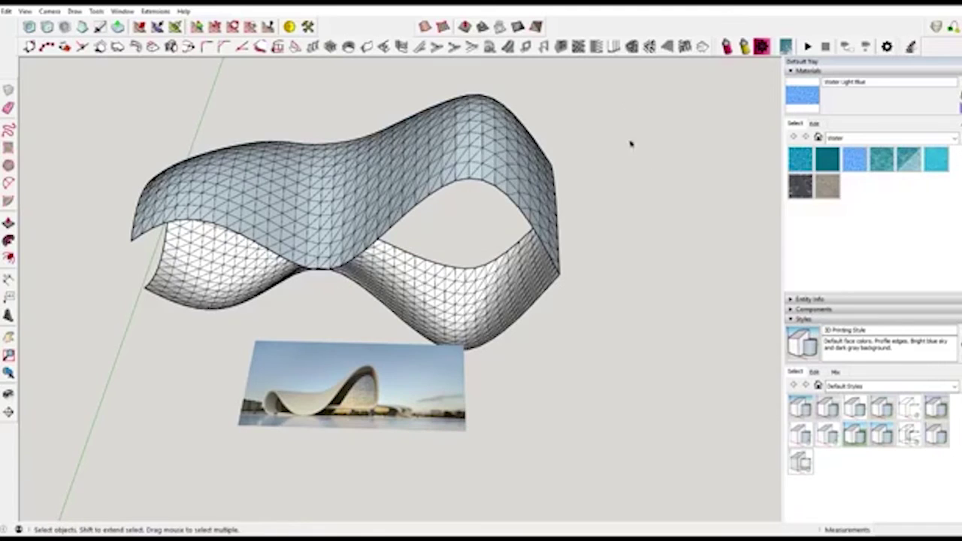
- Open the lower roof group and Smoove the bulge beneath the tall hump upward in two passes
middle_drag(582, 203, 496, 241)
scroll(496, 242, up, 2)
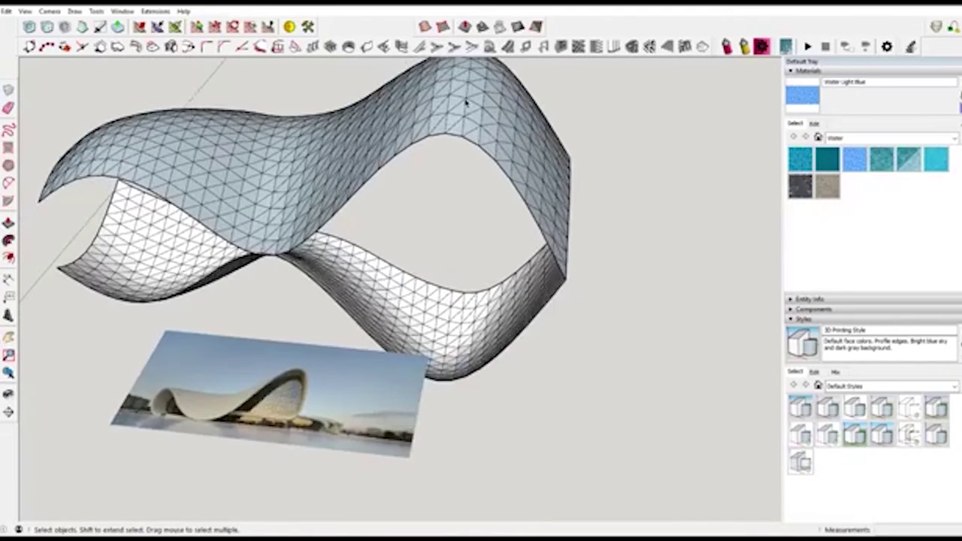
scroll(465, 103, down, 2)
click(466, 102)
mouse_move(466, 102)
middle_down()
mouse_move(466, 257)
mouse_move(429, 225)
middle_up()
double_click(465, 257)
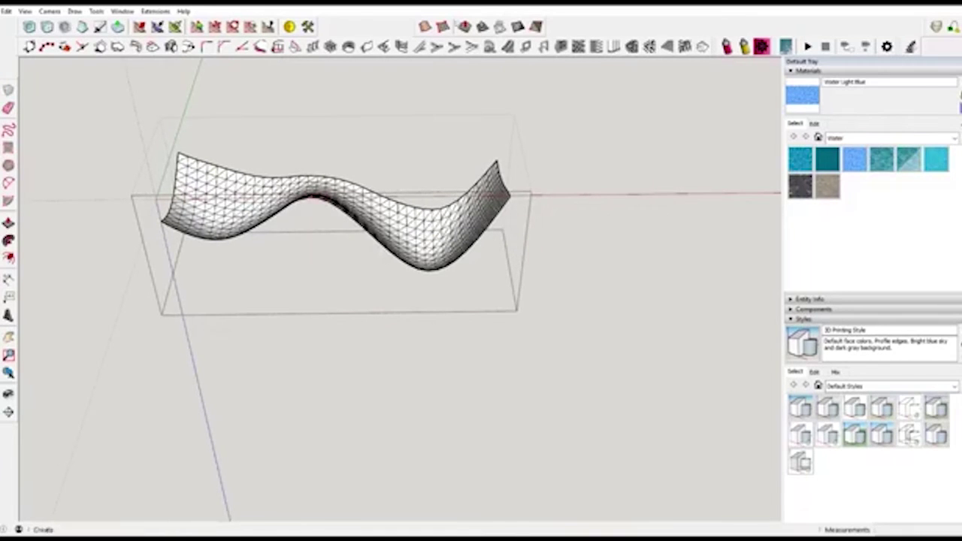
drag(429, 226, 421, 188)
drag(428, 233, 422, 207)
middle_drag(422, 207, 471, 248)
key(space)
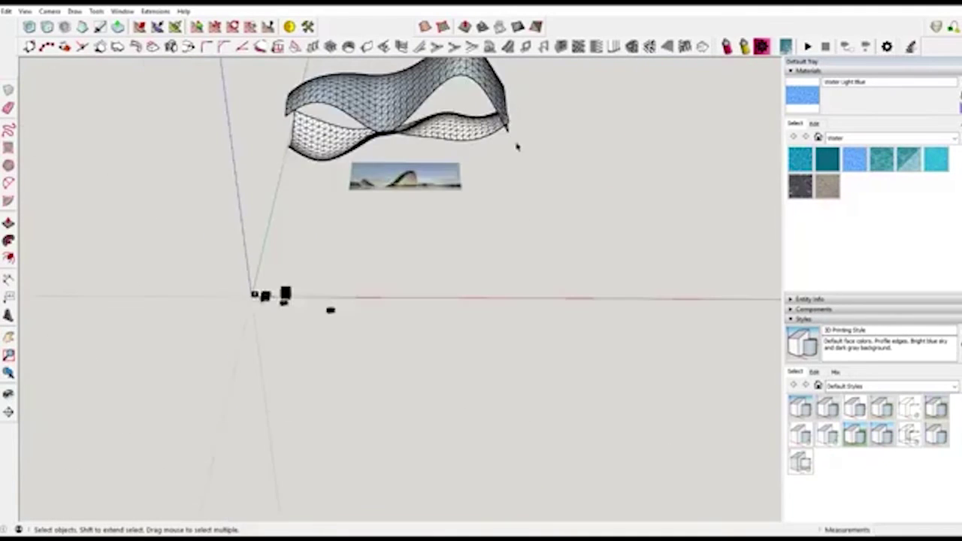
- Delete both the upper and lower roof surfaces, leaving the reference photo in place
middle_drag(510, 148, 557, 208)
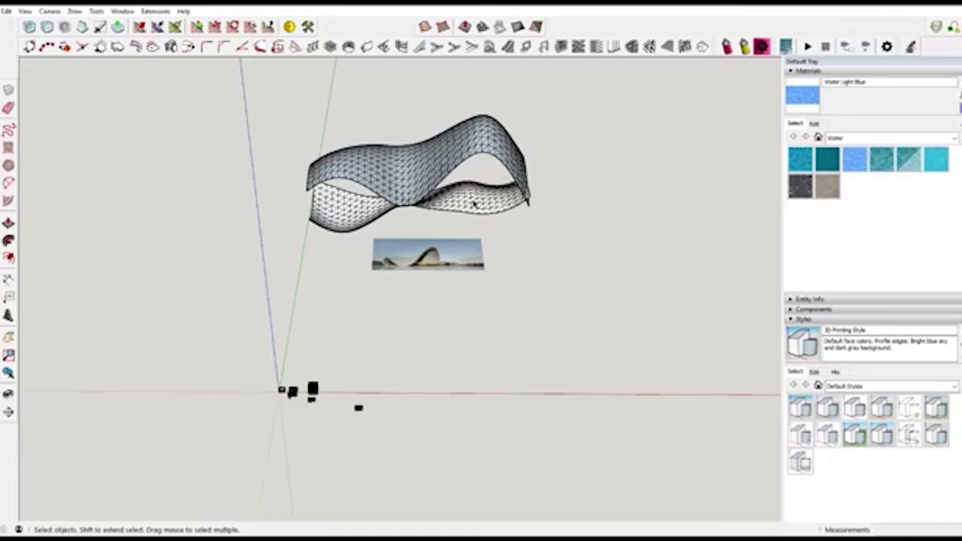
click(456, 140)
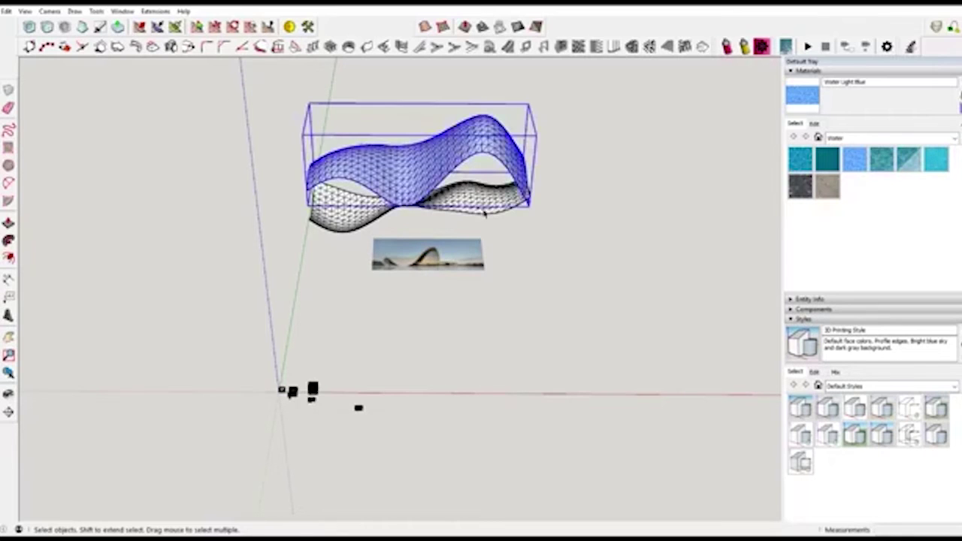
key(Delete)
middle_drag(446, 165, 478, 272)
scroll(380, 140, up, 5)
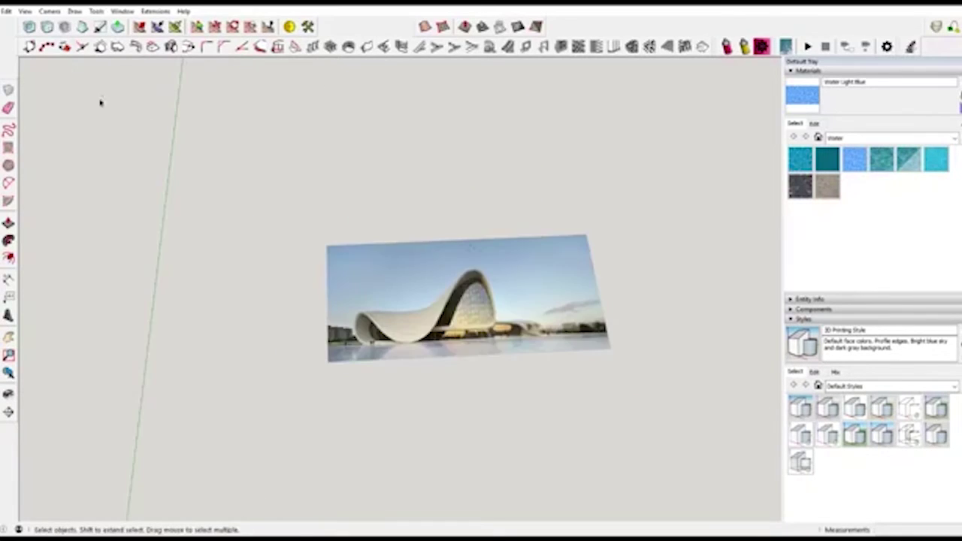
- Draw a rectangle behind the reference photo and push/pull it up into a box about 121' high
scroll(209, 166, down, 1)
key(r)
click(311, 137)
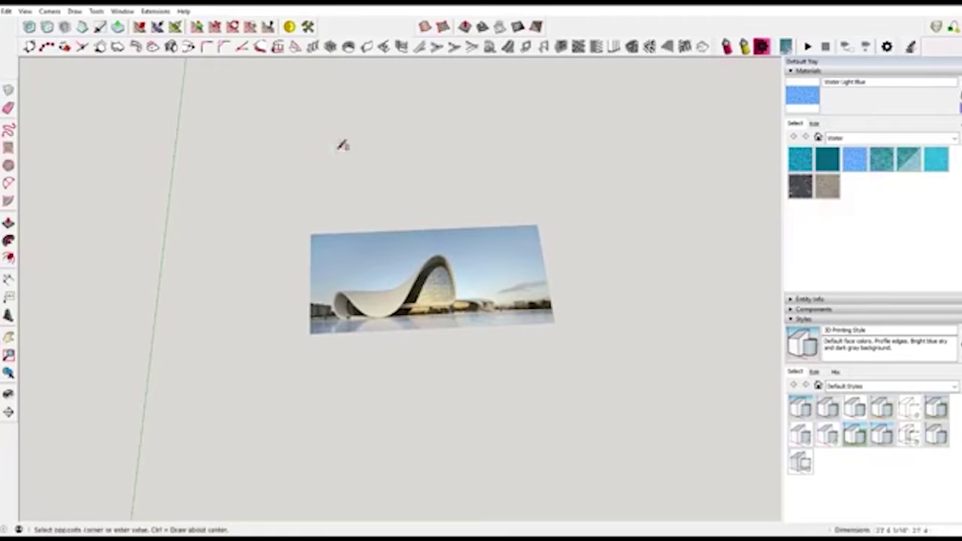
click(491, 204)
key(space)
key(p)
drag(432, 184, 387, 129)
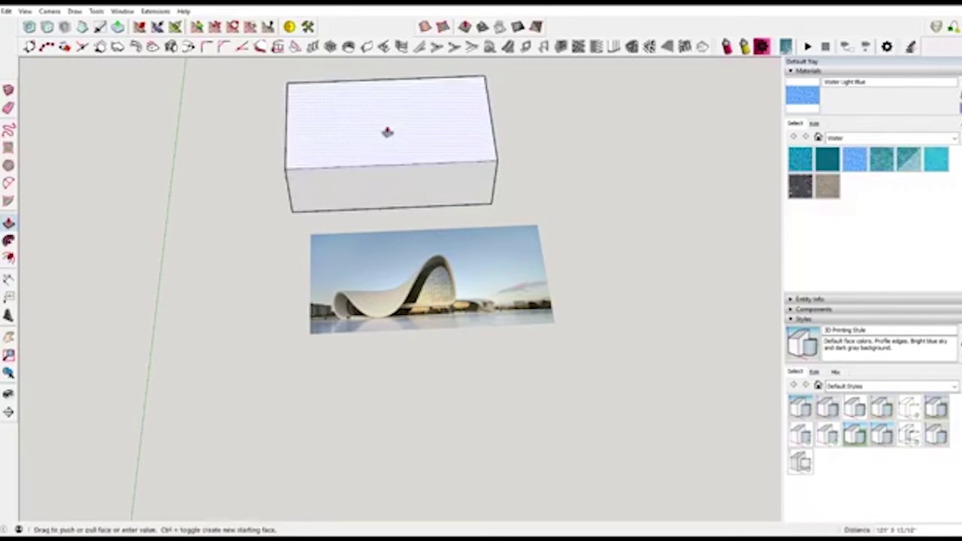
middle_drag(564, 215, 423, 103)
key(space)
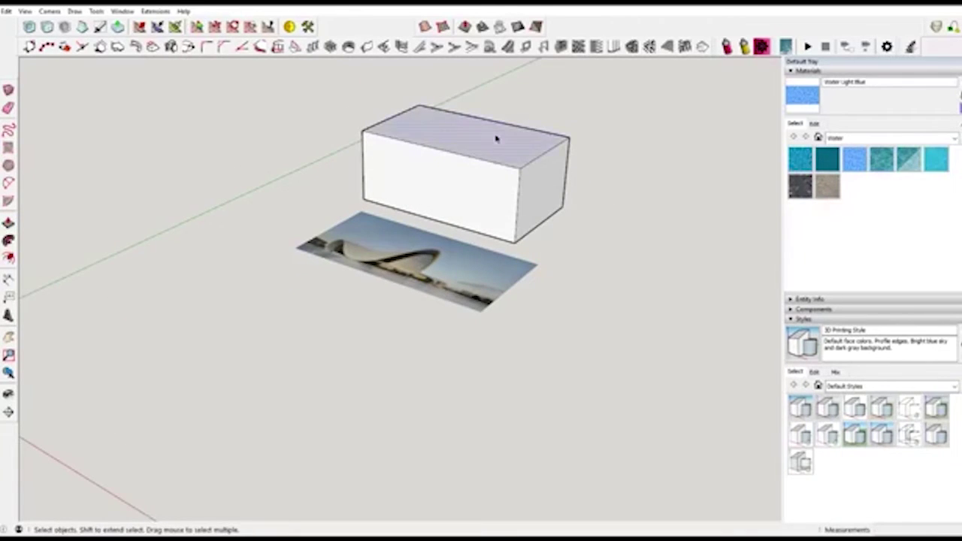
- Make the entire box a group and apply Subdivide and Smooth to it
triple_click(496, 138)
right_click(498, 137)
click(498, 224)
middle_drag(426, 139, 413, 155)
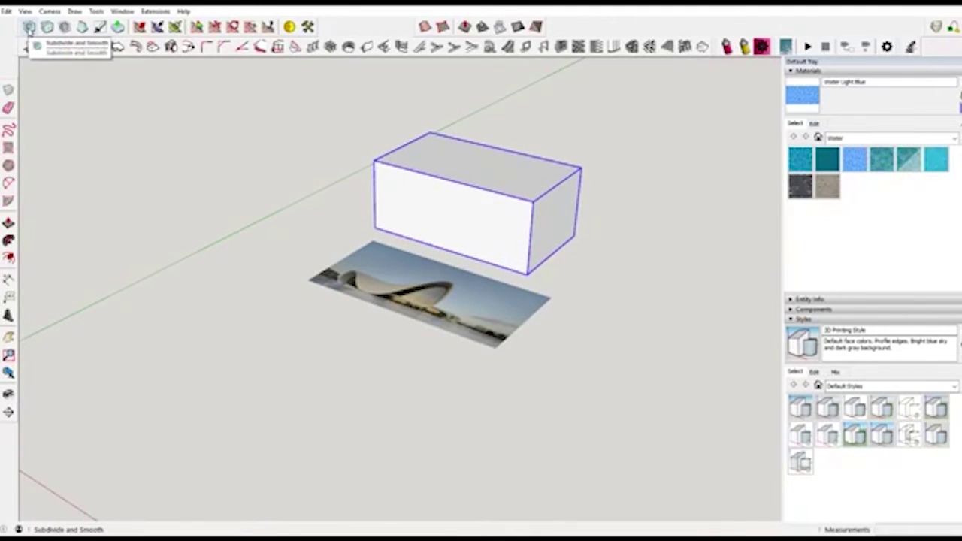
click(28, 28)
middle_drag(359, 212, 448, 231)
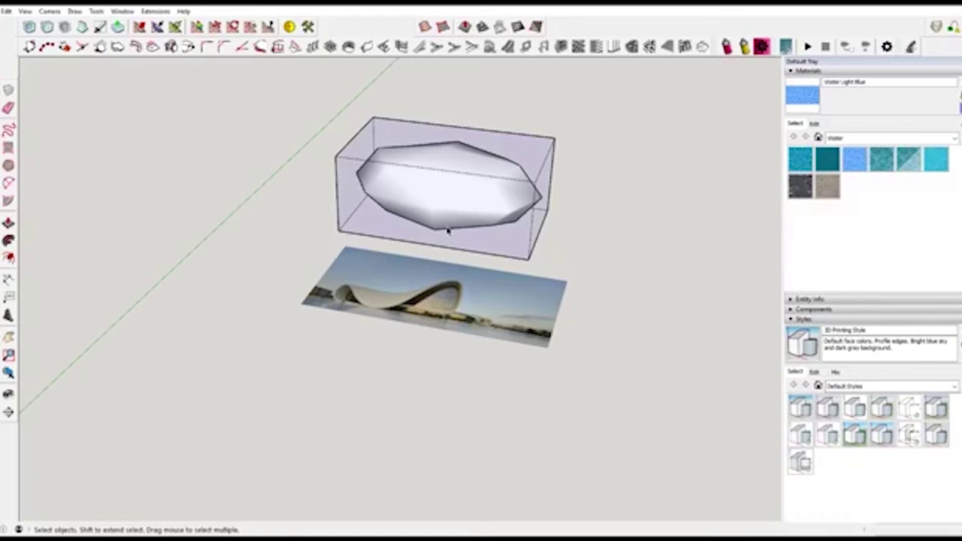
- Examine the smoothed form inside its cage against the reference photo and dismiss the subdivision settings
scroll(462, 196, up, 3)
middle_drag(462, 195, 535, 140)
mouse_move(425, 189)
middle_down()
mouse_move(526, 266)
mouse_move(365, 279)
middle_up()
middle_drag(343, 230, 496, 238)
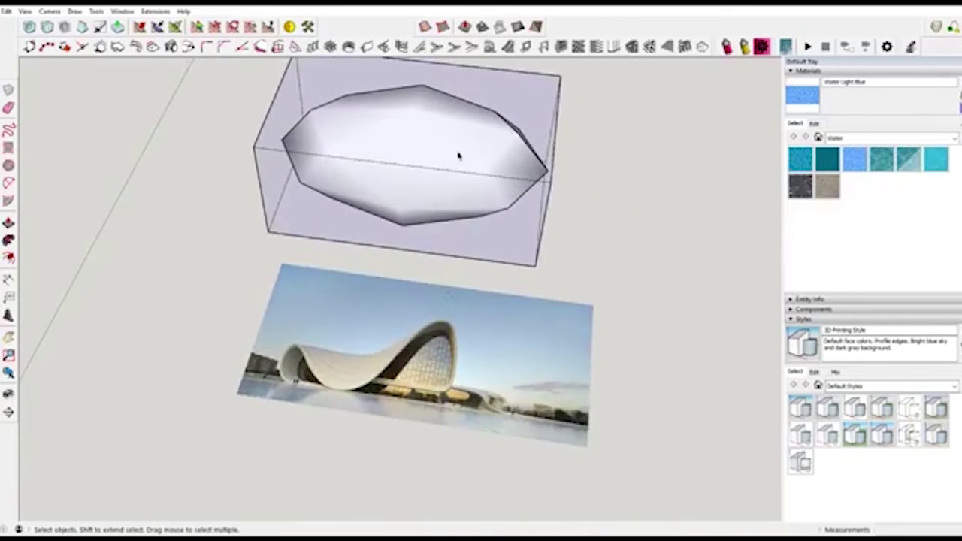
scroll(441, 144, down, 2)
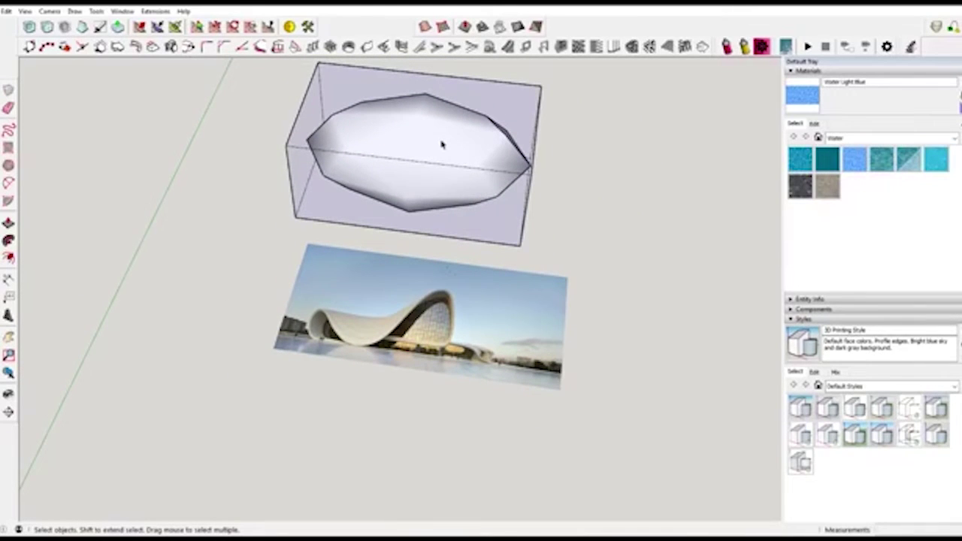
middle_drag(483, 164, 496, 128)
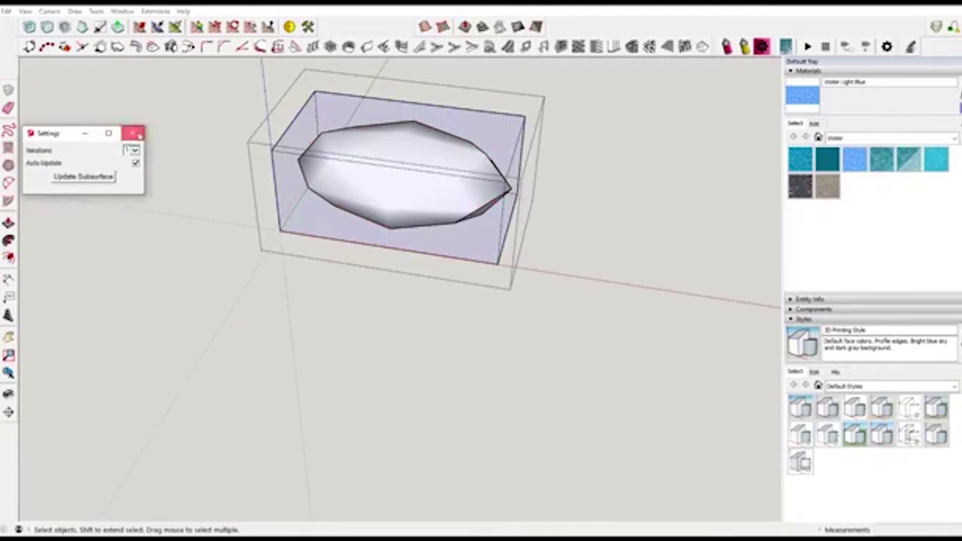
click(133, 133)
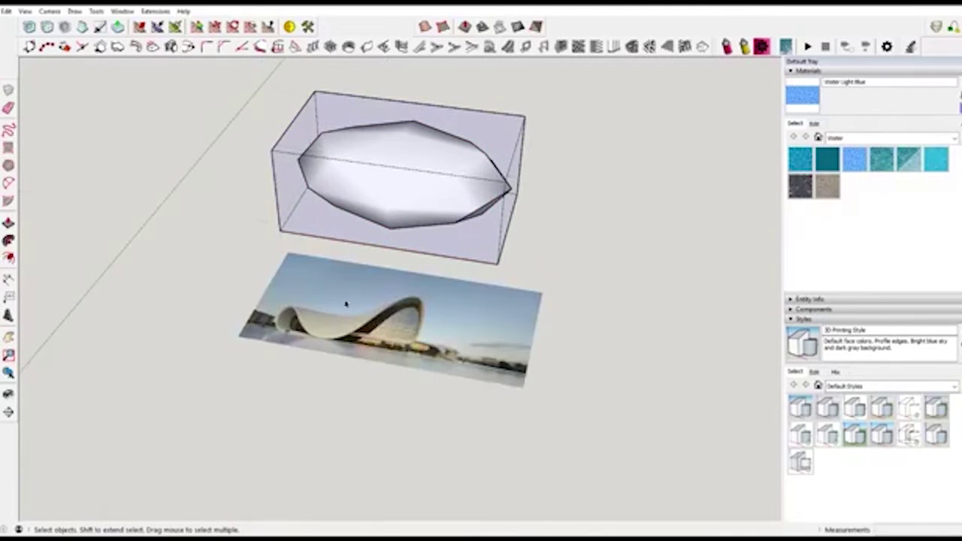
scroll(321, 285, up, 4)
scroll(289, 306, down, 5)
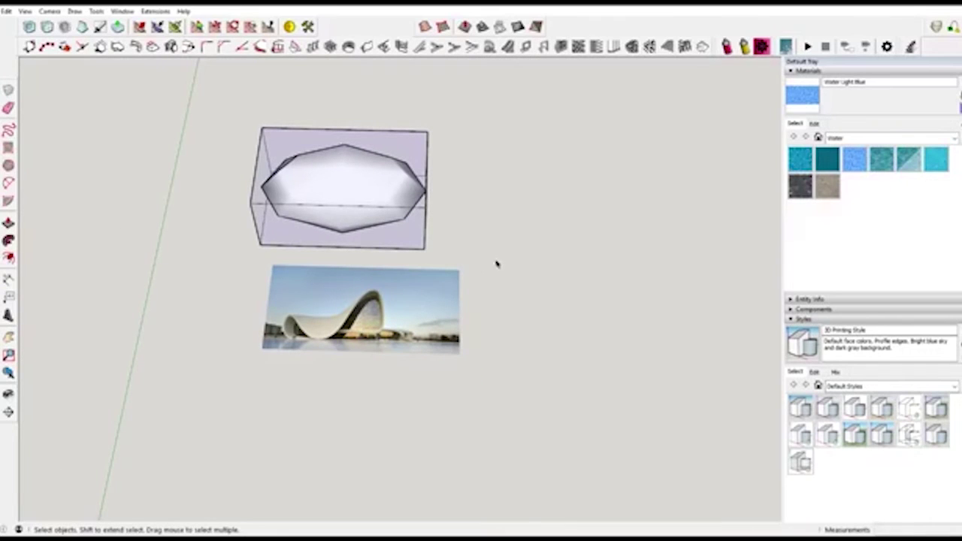
- Delete the subdivided box together with its smoothed form
click(336, 176)
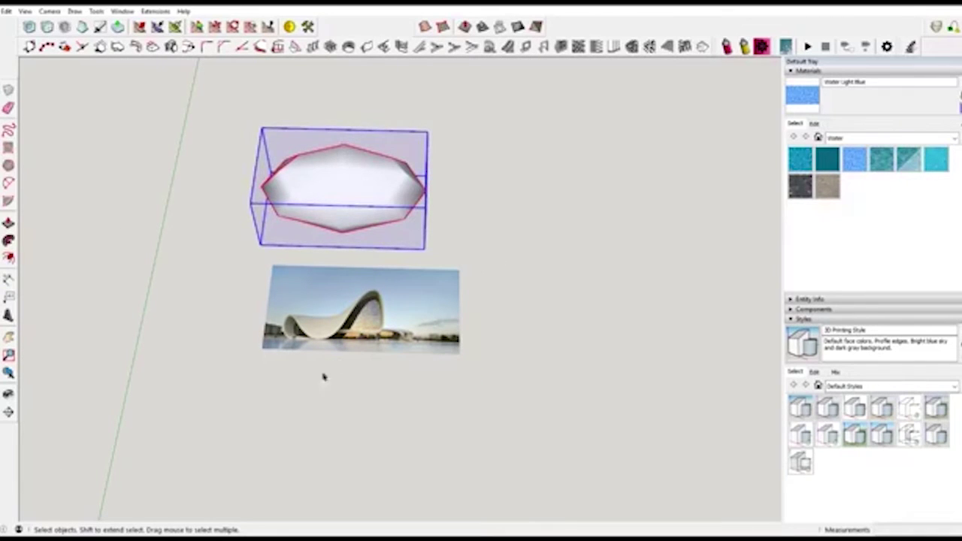
key(Delete)
scroll(304, 352, up, 2)
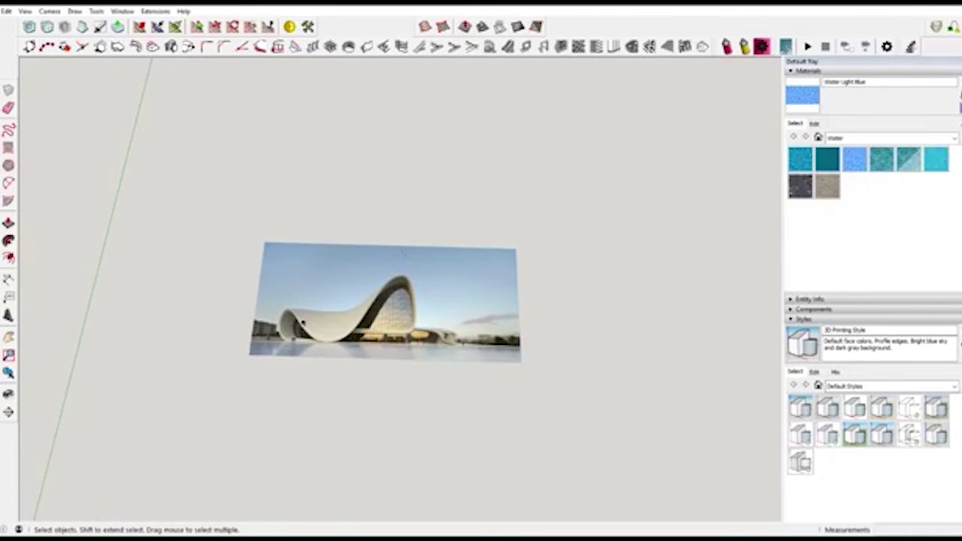
scroll(348, 146, down, 1)
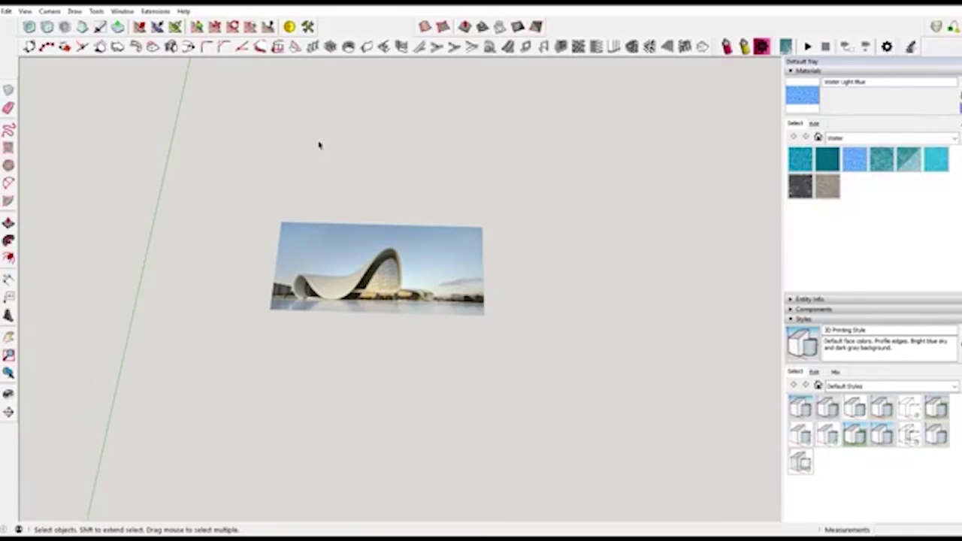
shift+middle_drag(302, 185, 309, 196)
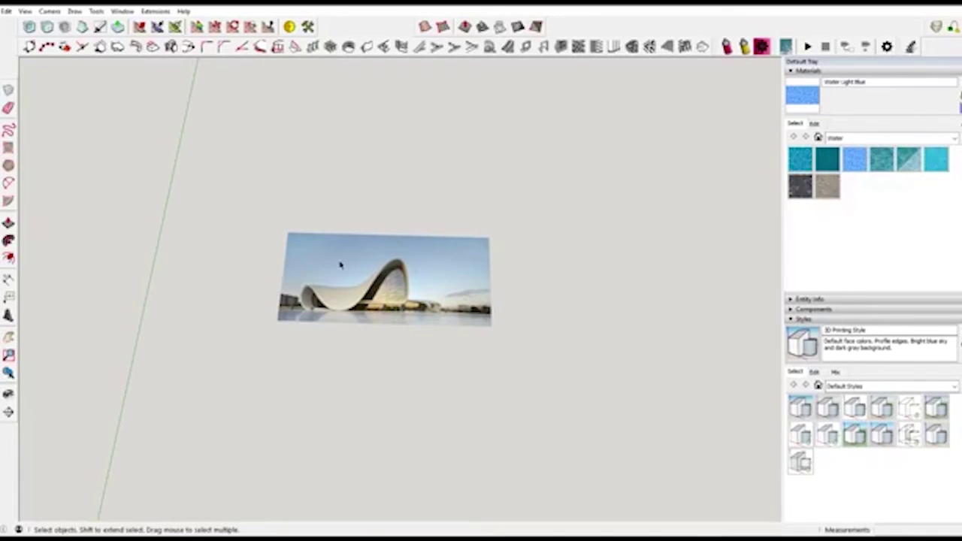
- Draw a new flat rectangle behind the reference photo, roughly matching the photo's width
scroll(278, 130, up, 1)
key(r)
click(272, 93)
click(512, 205)
key(space)
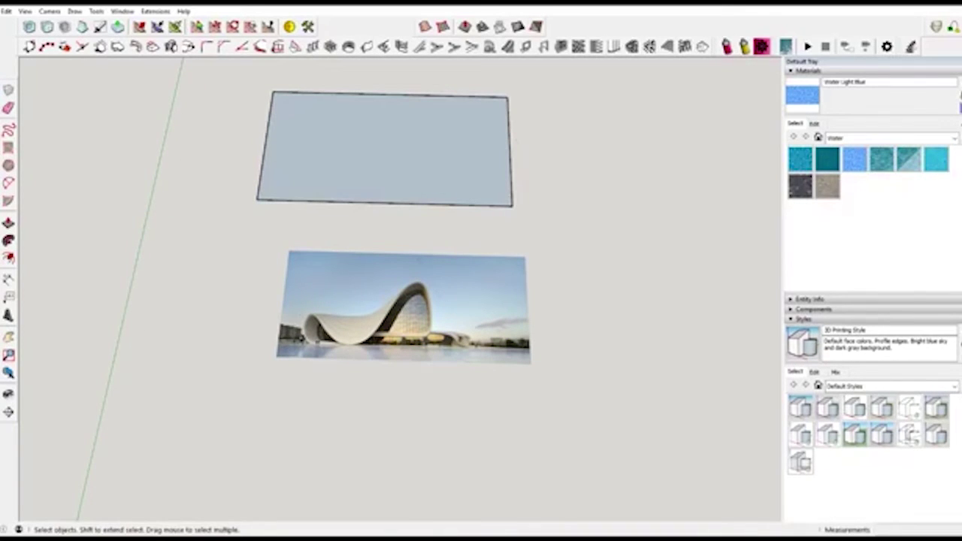
- Divide the flat rectangle with three front-to-back lines, one near its right end and two on its left half
key(l)
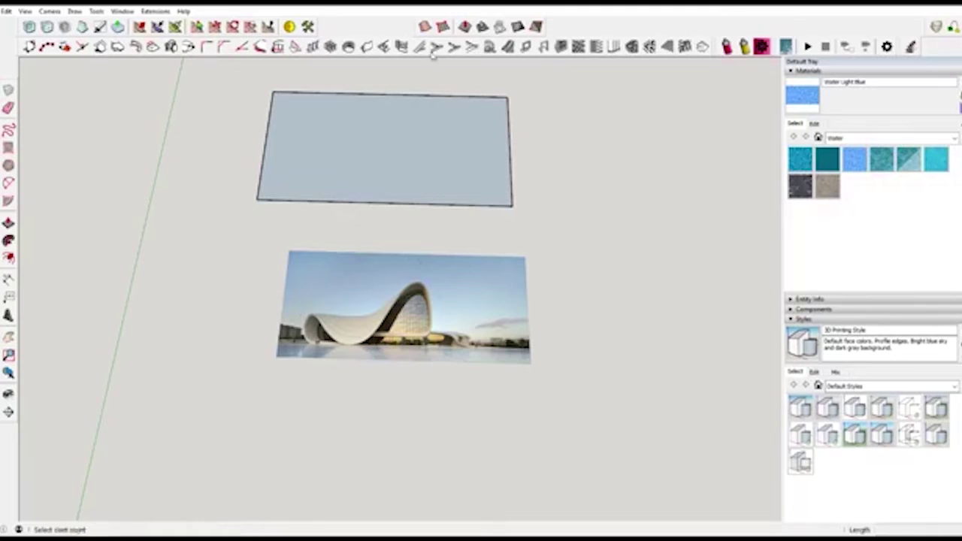
click(465, 96)
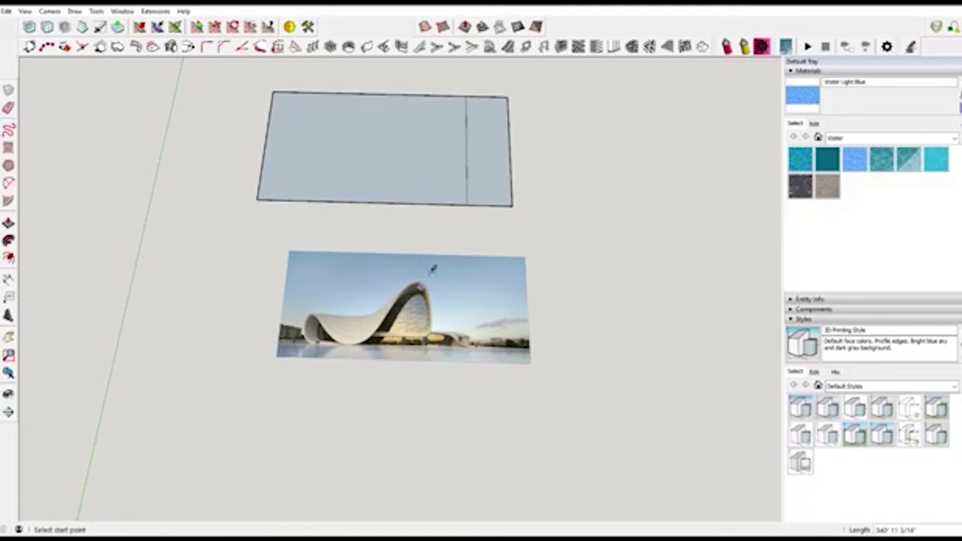
click(354, 201)
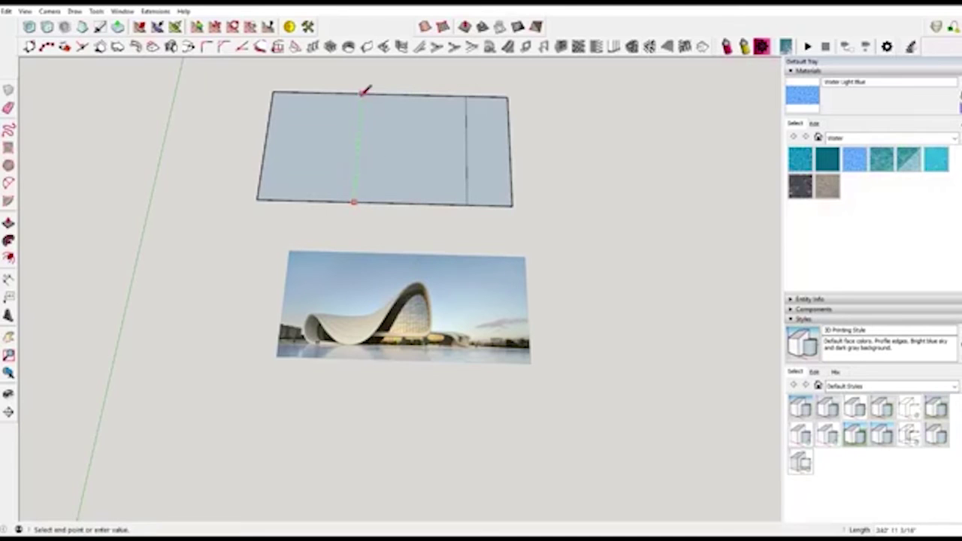
click(361, 94)
click(294, 200)
key(space)
- Raise the rightmost dividing line into a tall ridge and lift the rear end of the middle dividing line
key(m)
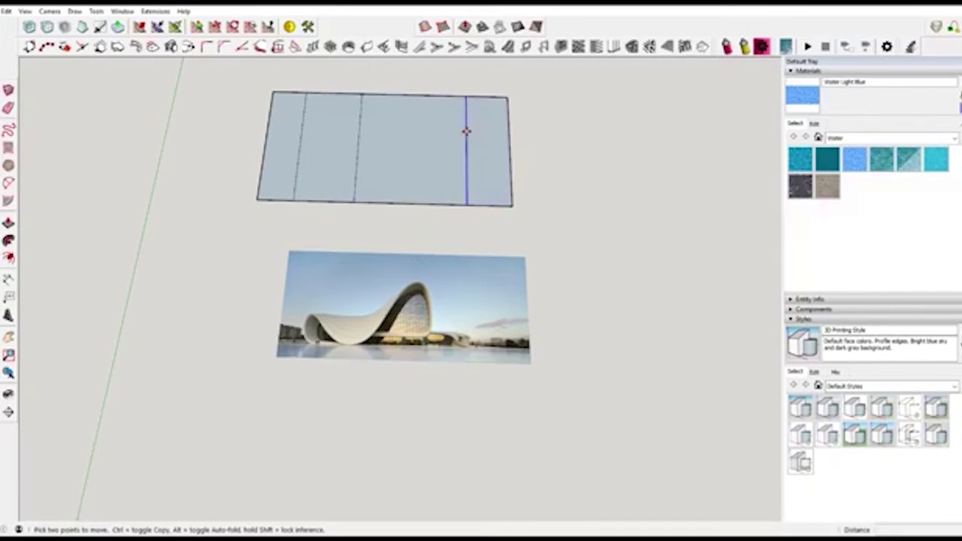
drag(466, 132, 459, 75)
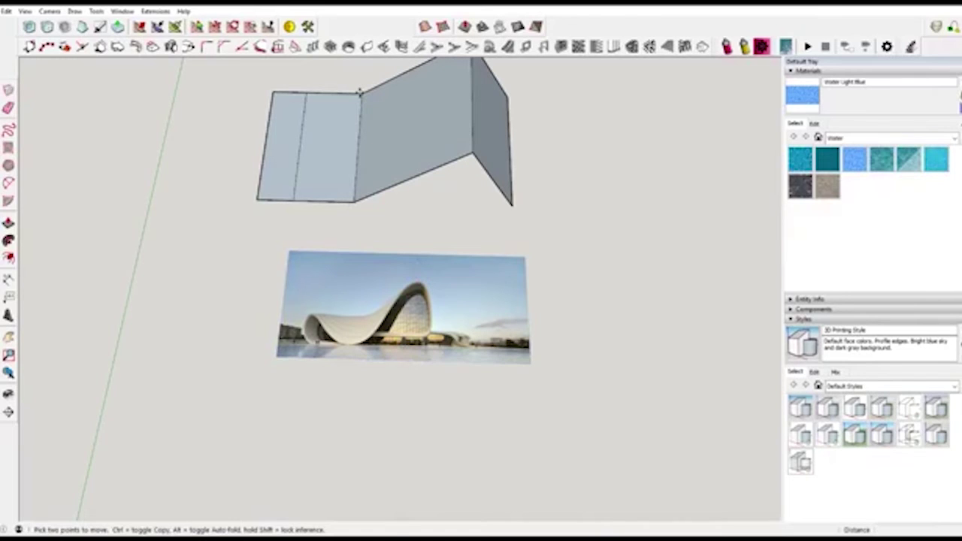
scroll(359, 86, down, 3)
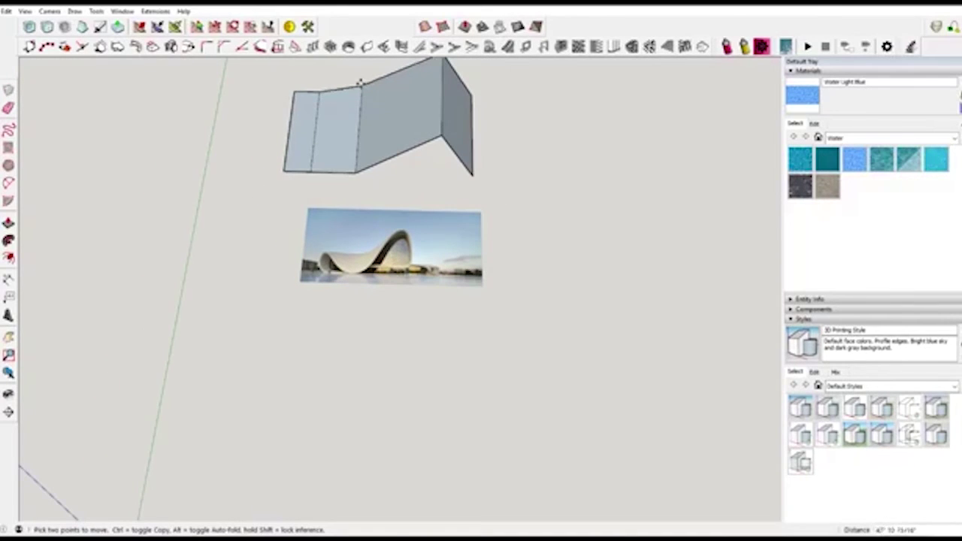
mouse_move(362, 77)
shift+middle_down()
mouse_move(382, 162)
mouse_move(371, 112)
mouse_move(310, 18)
shift+middle_up()
middle_drag(23, 431, 39, 498)
scroll(419, 195, up, 3)
middle_drag(397, 193, 453, 279)
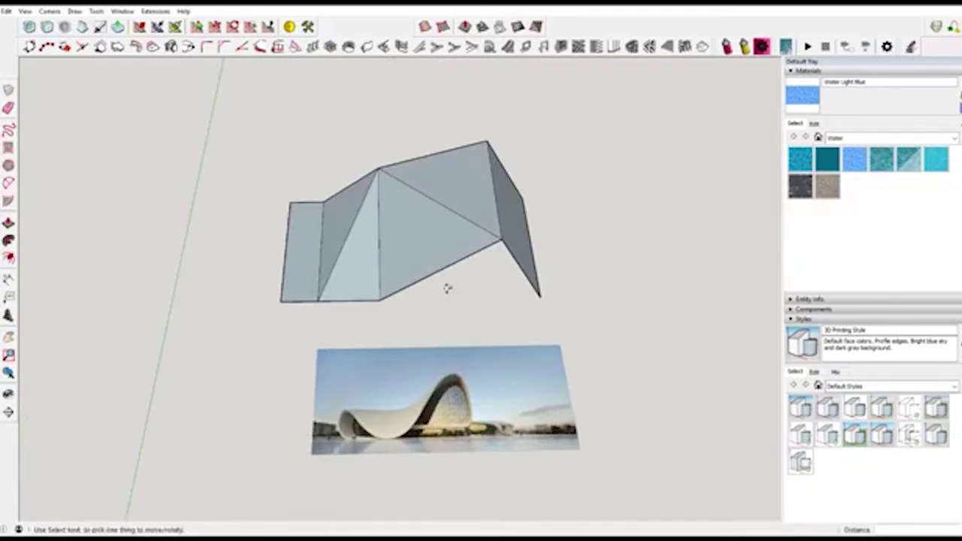
- Raise the leftmost dividing line into a second, lower ridge
click(320, 248)
middle_drag(316, 212, 386, 153)
scroll(400, 195, down, 3)
scroll(392, 213, up, 3)
middle_drag(402, 186, 807, 105)
middle_drag(474, 251, 511, 288)
scroll(532, 267, down, 2)
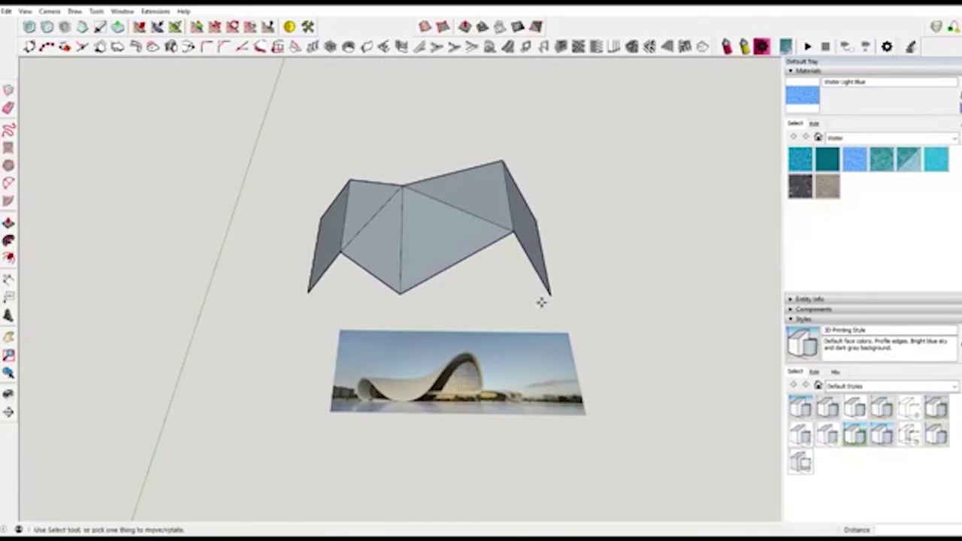
key(r)
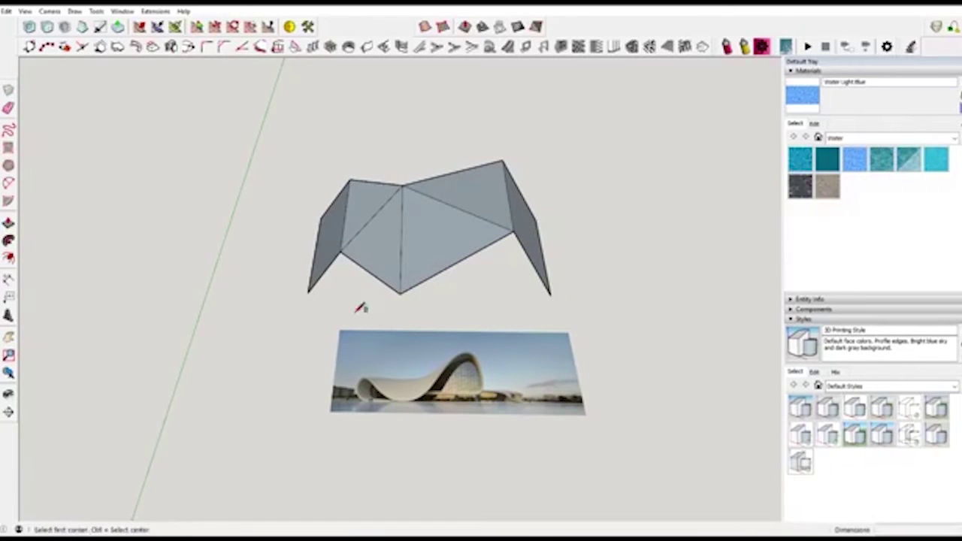
click(321, 215)
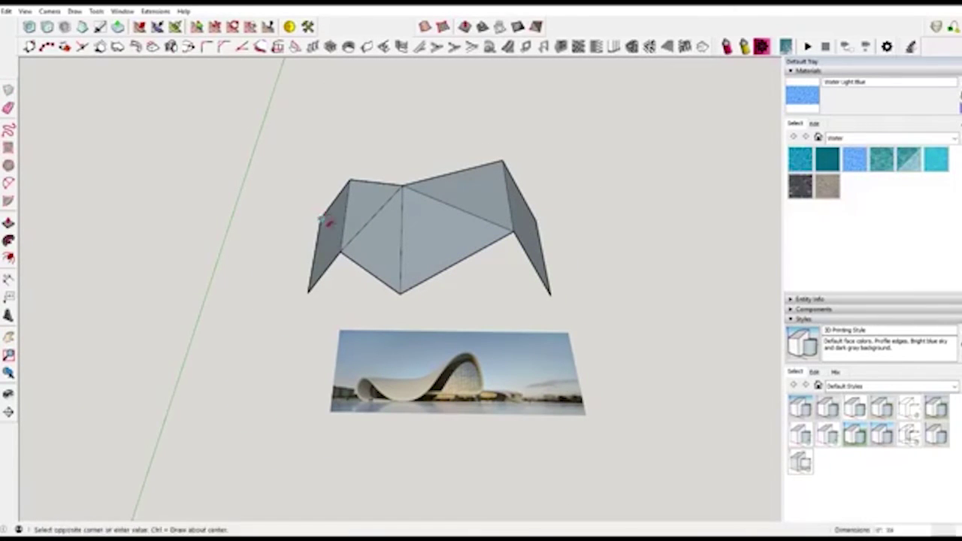
click(550, 294)
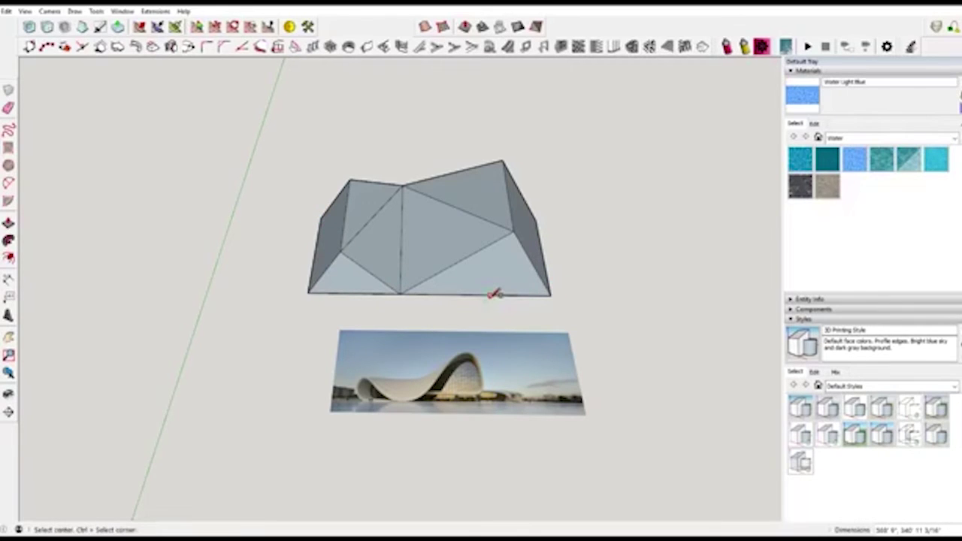
key(ctrl+z)
- Make the entire folded surface a group
key(space)
triple_click(412, 222)
right_click(412, 222)
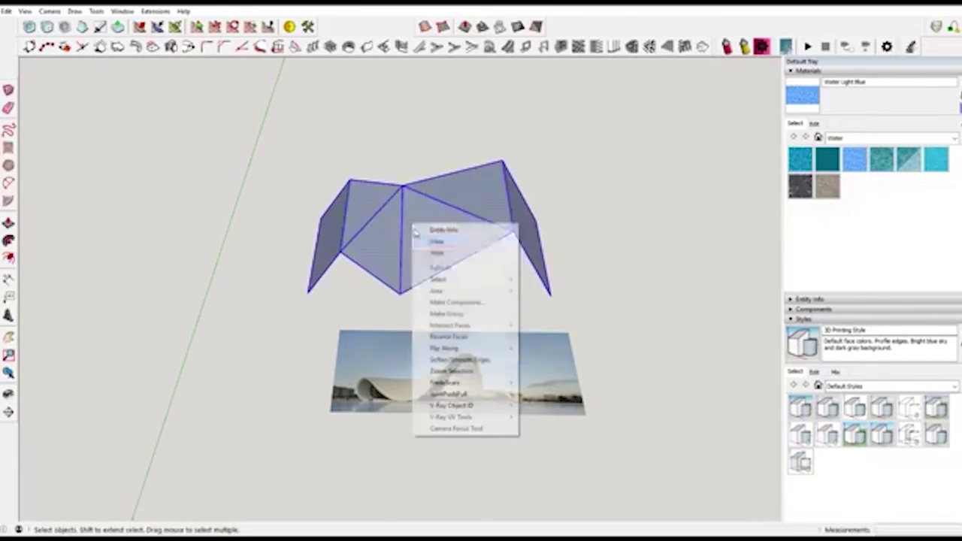
click(471, 314)
- Draw a base rectangle beneath the folded group, from its rear left corner to its front right corner
key(r)
click(322, 216)
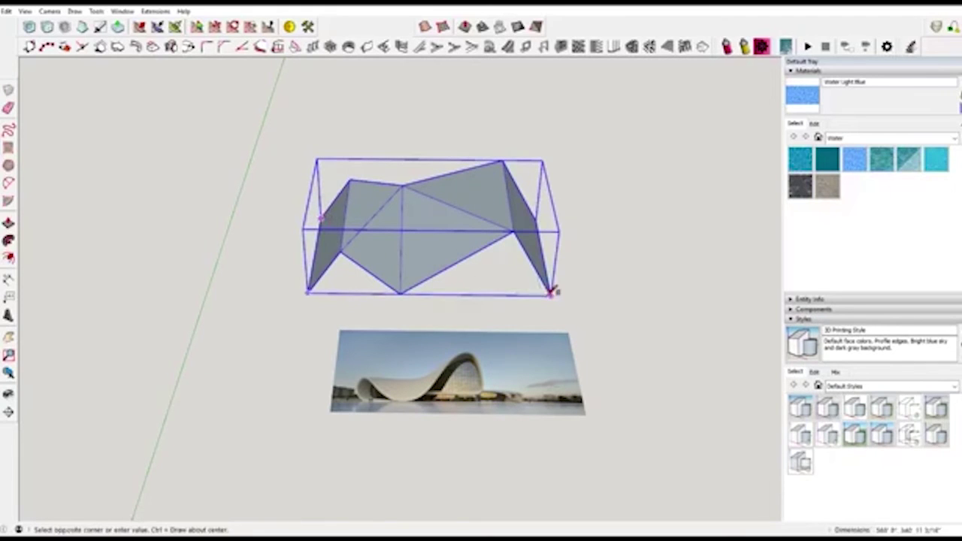
click(550, 294)
key(space)
scroll(481, 295, up, 2)
middle_drag(575, 279, 562, 213)
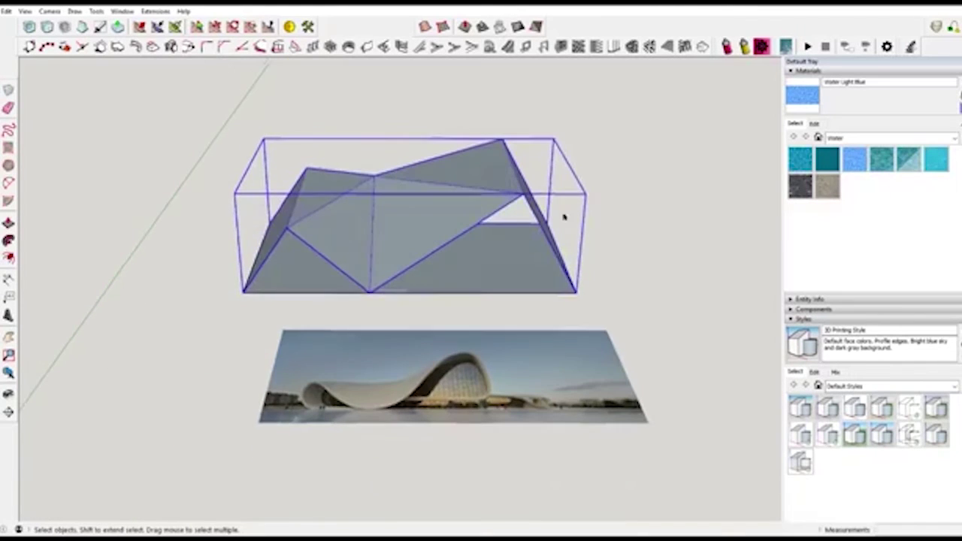
- Draw two front-to-back lines across the middle of the base rectangle, just right of the roof's low front point
middle_drag(447, 291, 452, 238)
scroll(468, 269, up, 3)
key(l)
click(452, 238)
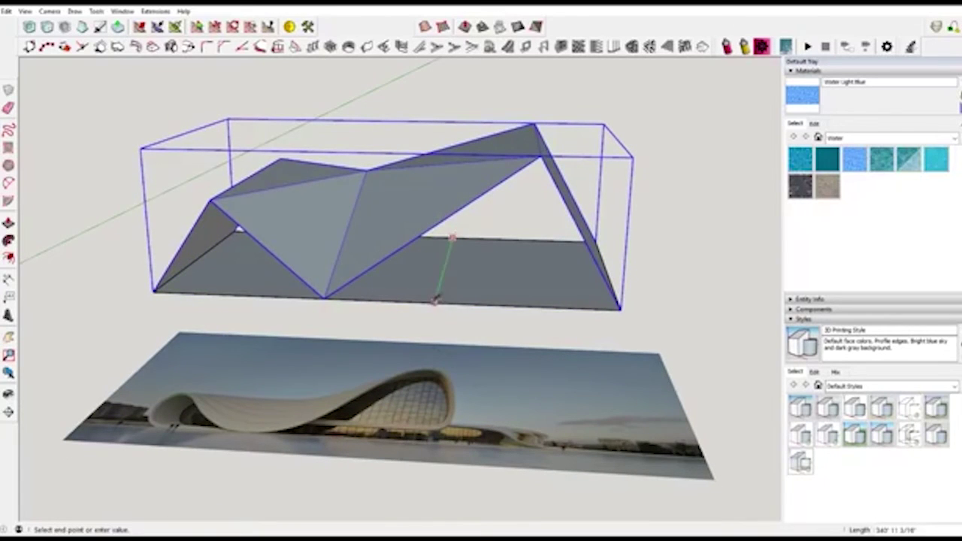
click(435, 299)
key(space)
middle_drag(398, 323, 424, 247)
key(l)
click(365, 299)
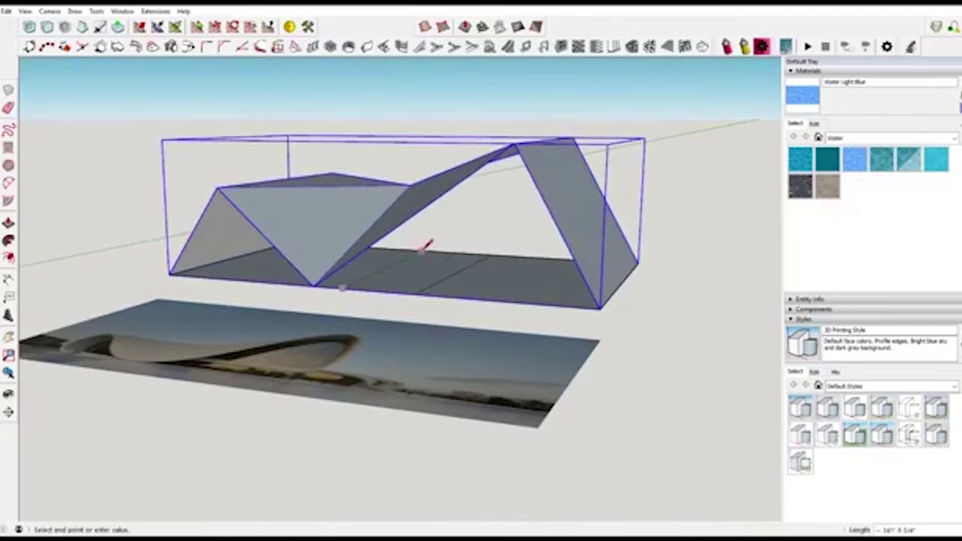
key(space)
- Erase the base strip between the two lines, leaving separate left and right base pieces
key(e)
click(392, 299)
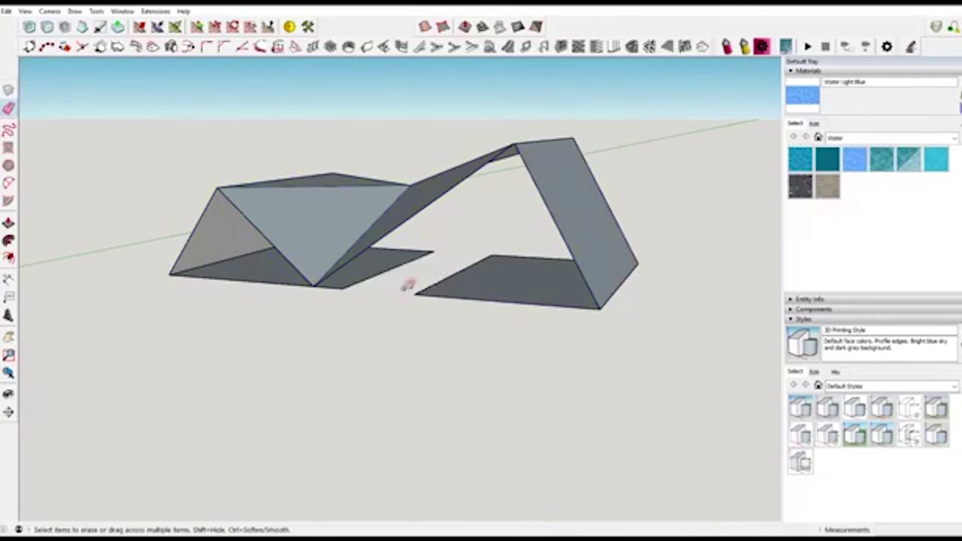
key(ctrl+z)
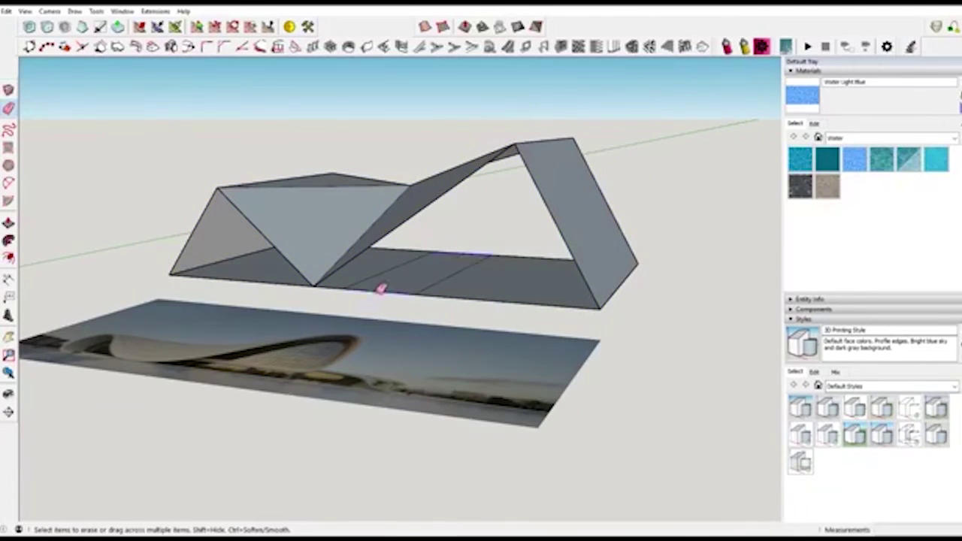
drag(381, 289, 435, 258)
mouse_move(437, 255)
middle_down()
mouse_move(443, 275)
mouse_move(338, 278)
mouse_move(421, 324)
mouse_move(460, 268)
mouse_move(382, 208)
middle_up()
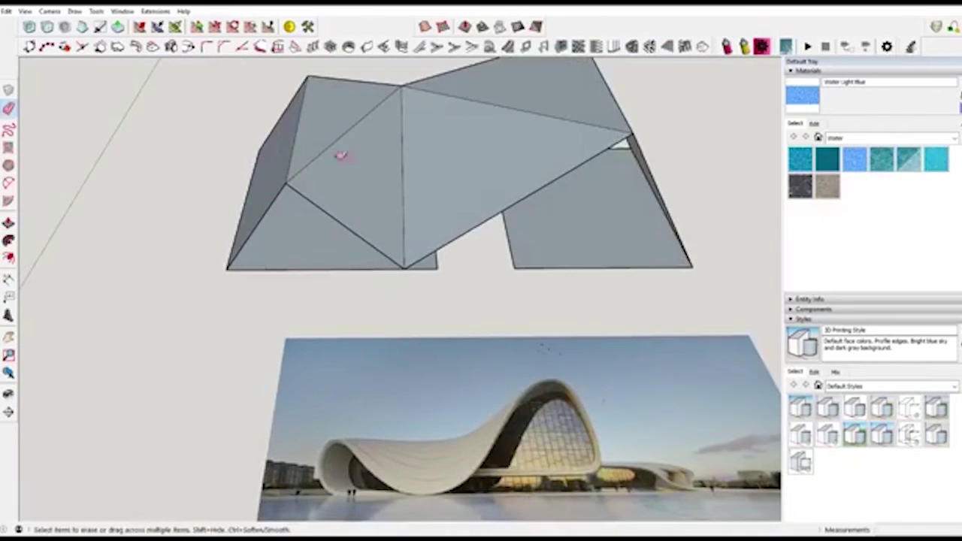
- Move the left base piece's inner edge outward to just short of the roof's low front point
key(space)
middle_drag(415, 255, 402, 216)
scroll(414, 267, up, 2)
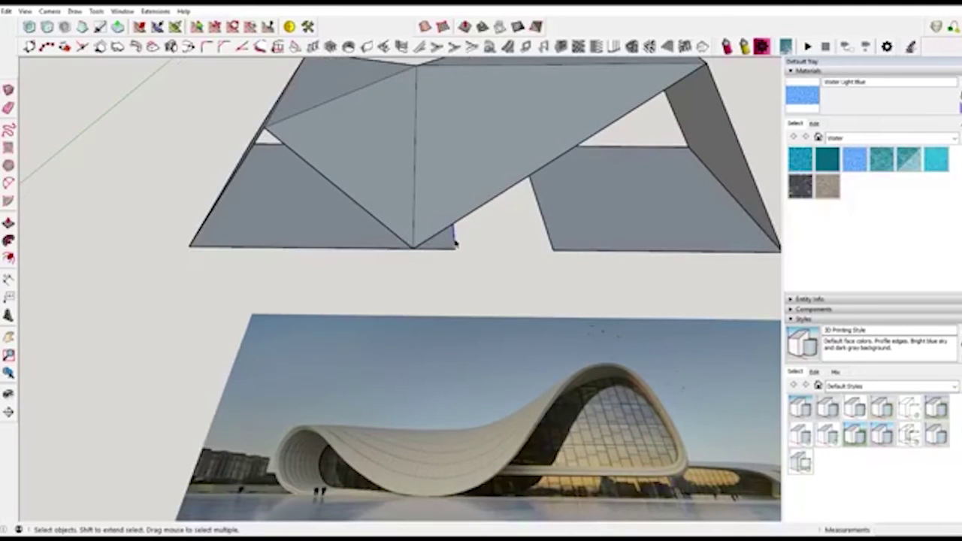
key(m)
click(454, 242)
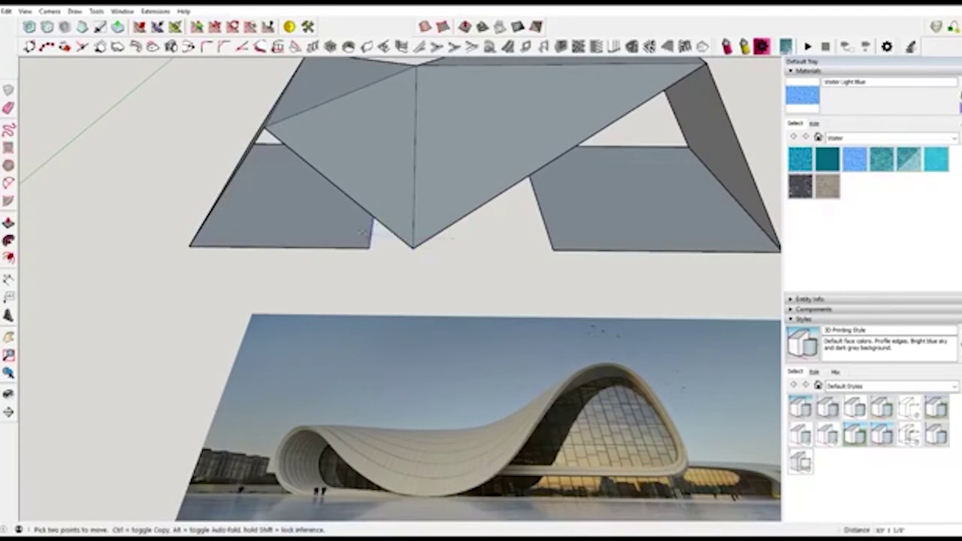
click(388, 180)
scroll(387, 180, down, 2)
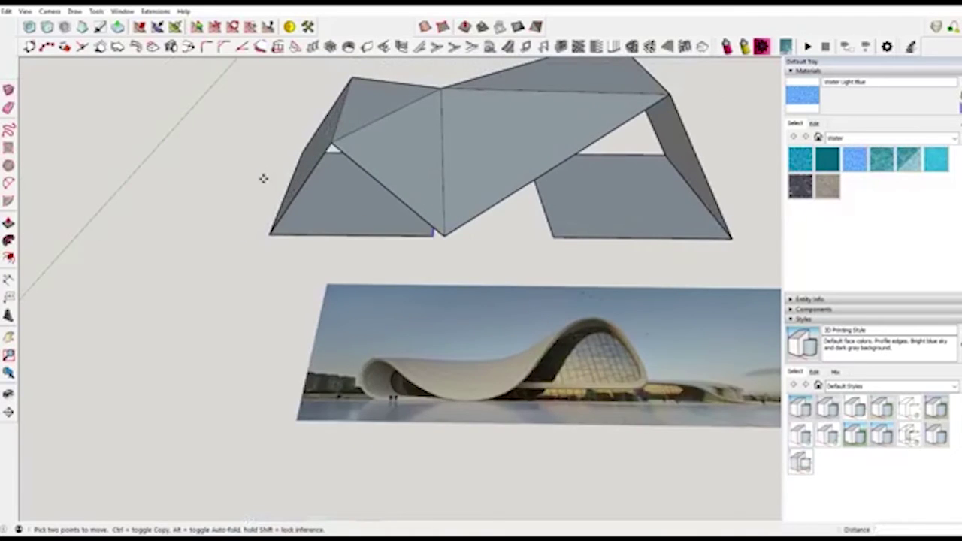
- Cut both base pieces, paste them in place inside the folded surface's group, and close the group
key(space)
scroll(225, 204, up, 1)
shift+middle_drag(226, 202, 252, 219)
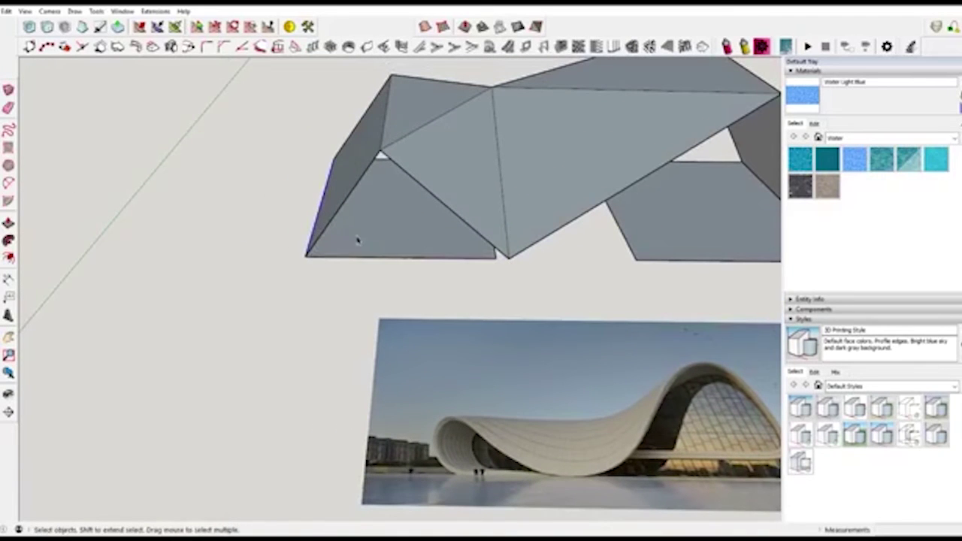
scroll(556, 208, down, 2)
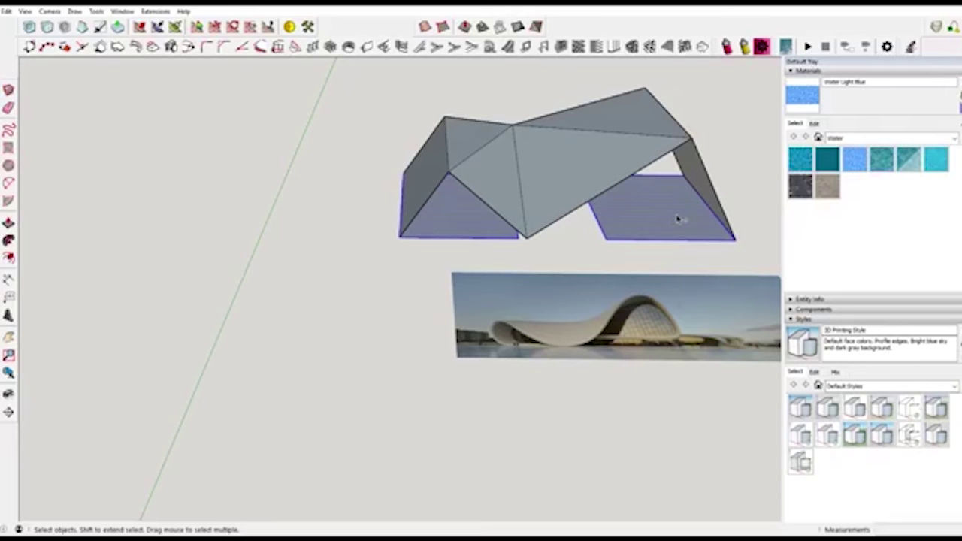
key(Delete)
click(563, 148)
double_click(563, 148)
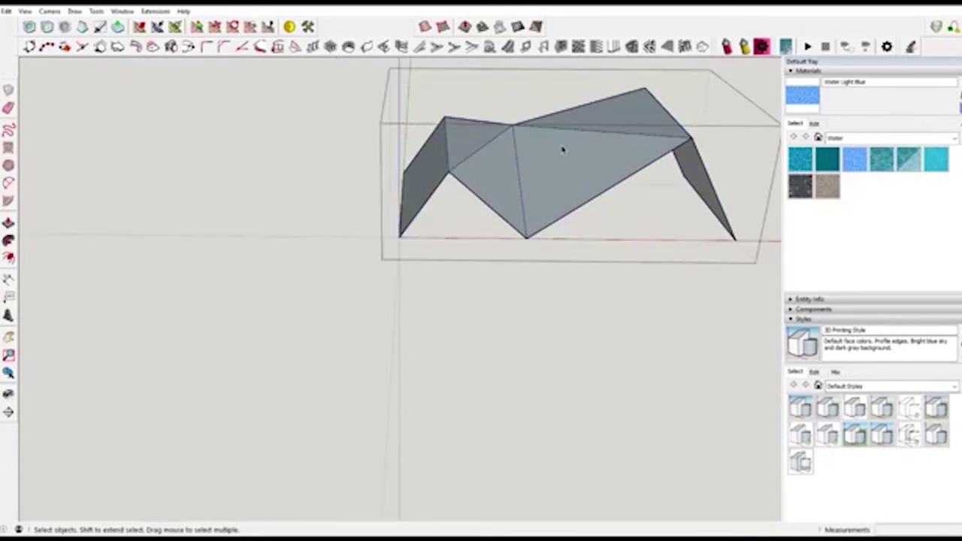
click(6, 12)
click(65, 82)
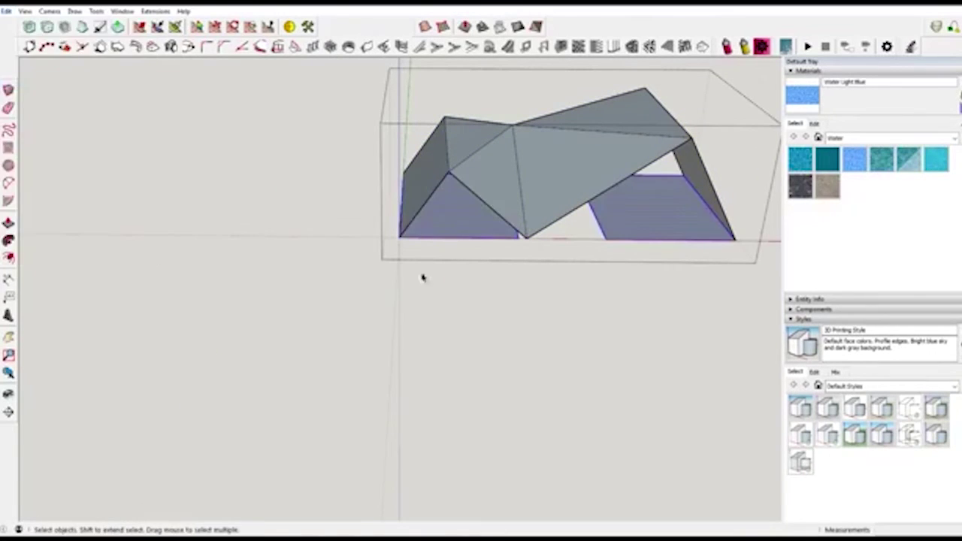
scroll(667, 180, up, 2)
scroll(614, 190, down, 2)
middle_drag(641, 204, 614, 182)
click(583, 176)
click(597, 309)
- Open the group and draw a line from rear to front across the middle of the left sloping face
scroll(443, 187, up, 3)
scroll(451, 199, down, 2)
scroll(514, 375, up, 2)
middle_drag(511, 346, 487, 278)
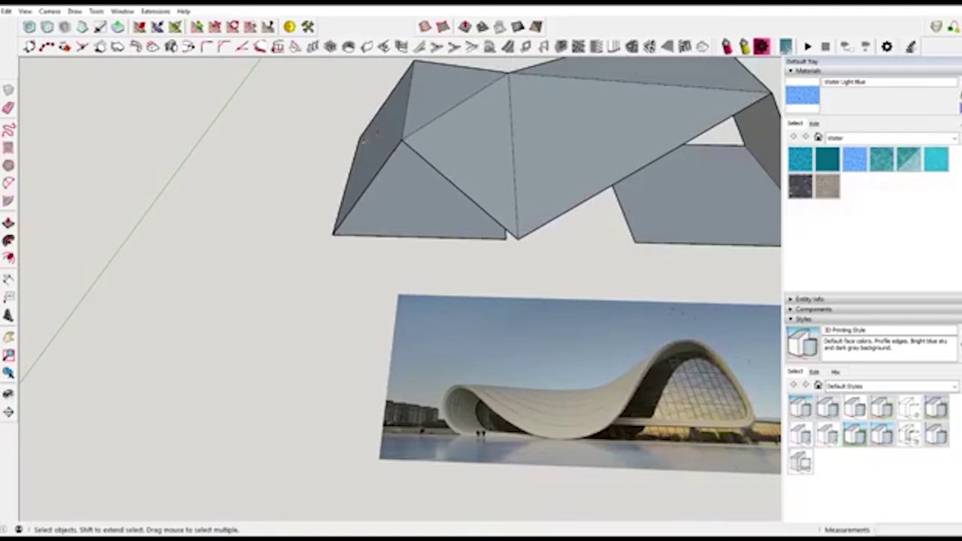
scroll(447, 172, down, 1)
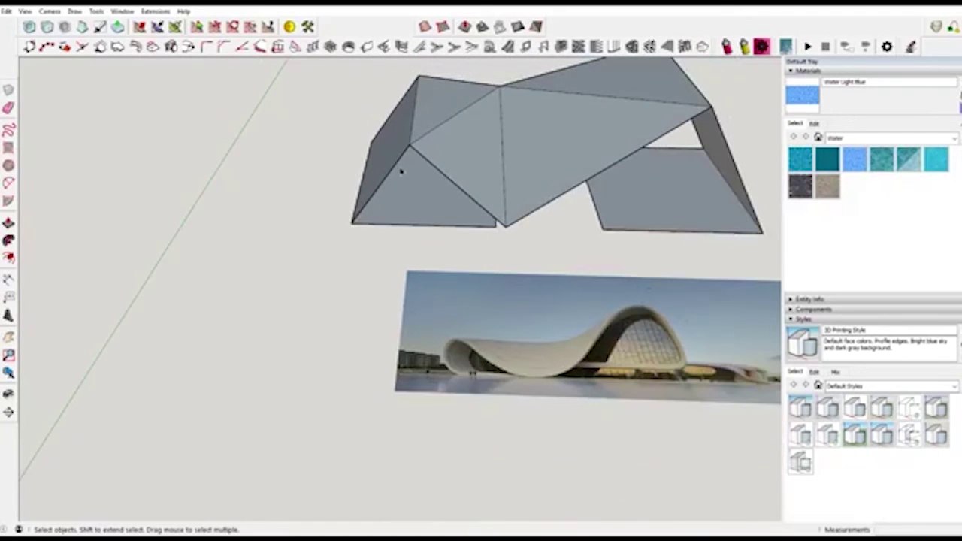
scroll(401, 171, up, 2)
double_click(397, 147)
key(l)
click(393, 97)
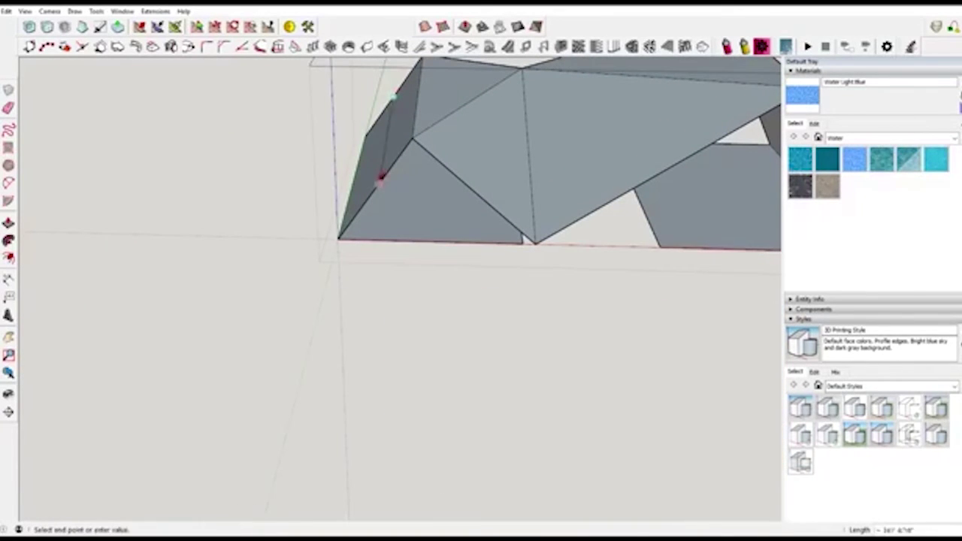
click(376, 182)
key(space)
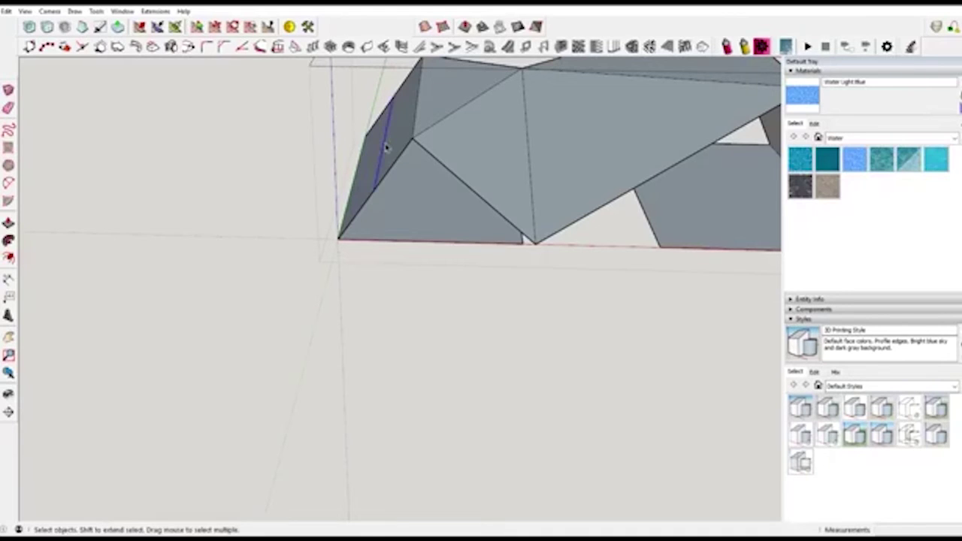
- Move the new line on the left slope outward so the face bends into an upright wall and a roof slope
key(m)
click(386, 142)
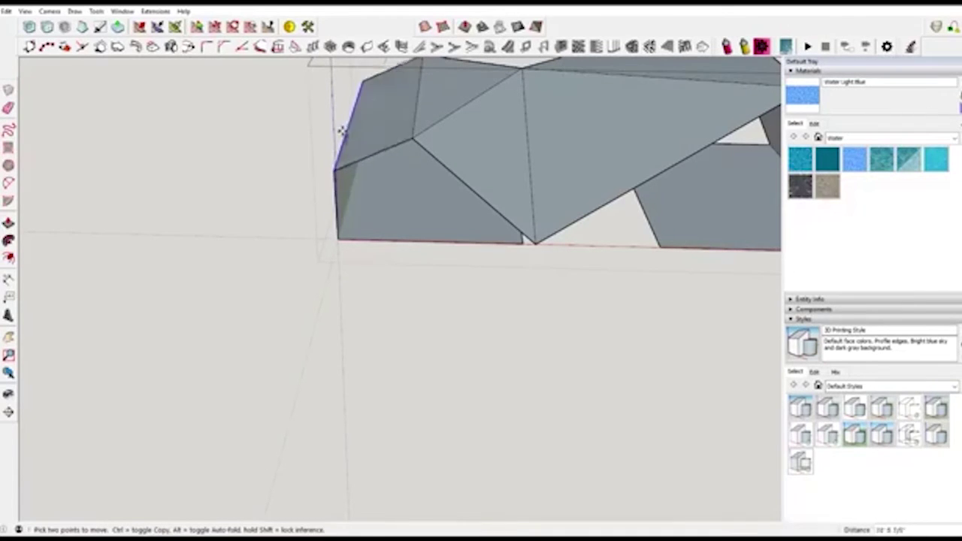
click(341, 135)
middle_drag(446, 200, 412, 206)
key(space)
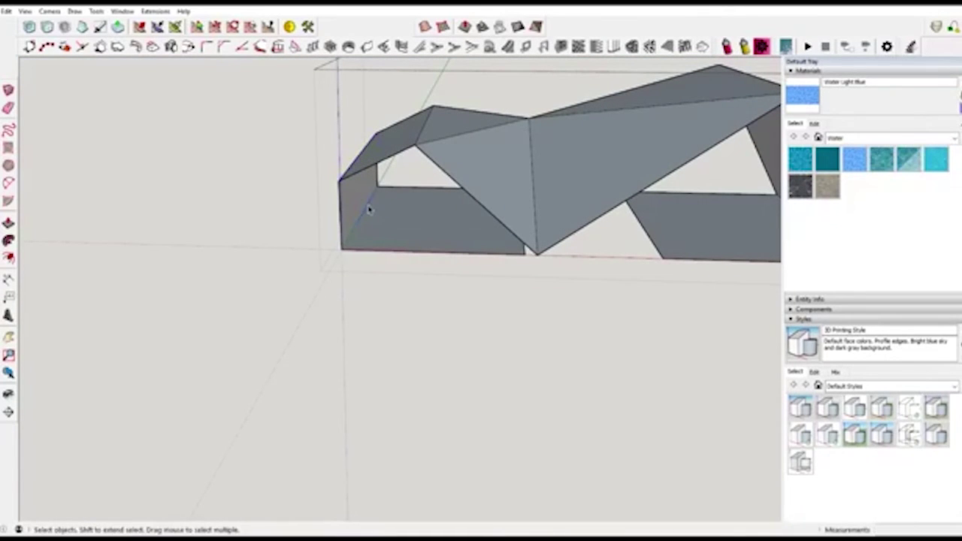
- Copy the bottom edge of the left wall a short distance inward onto the left base piece
key(m)
click(368, 209)
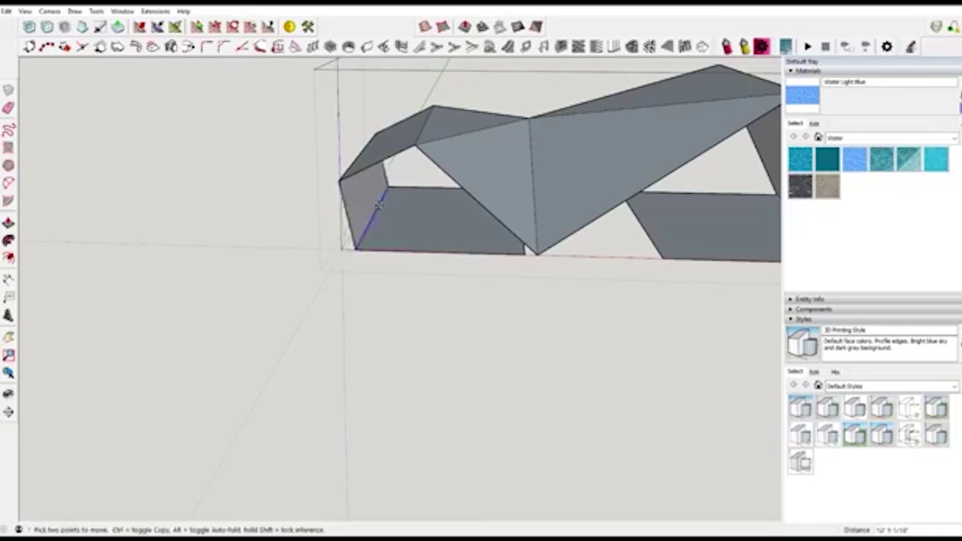
click(387, 197)
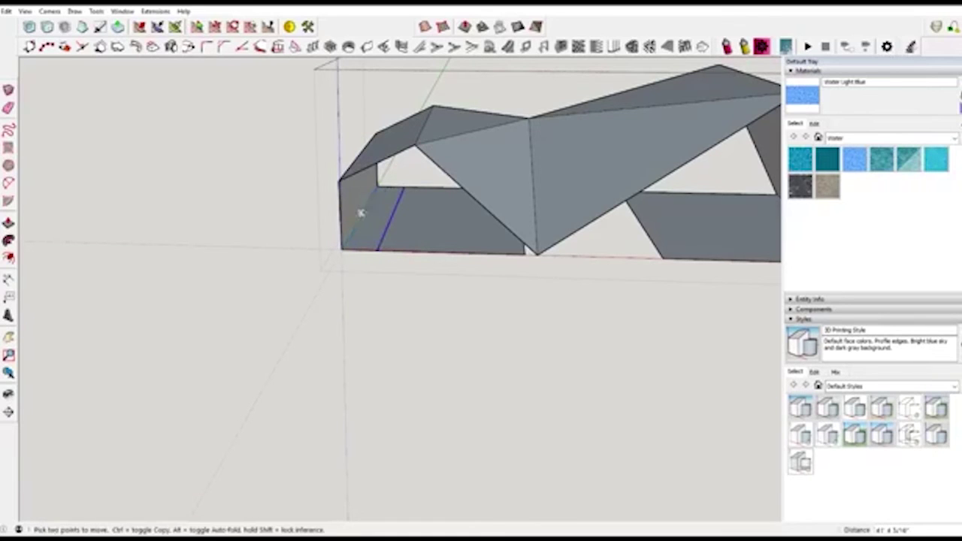
click(360, 213)
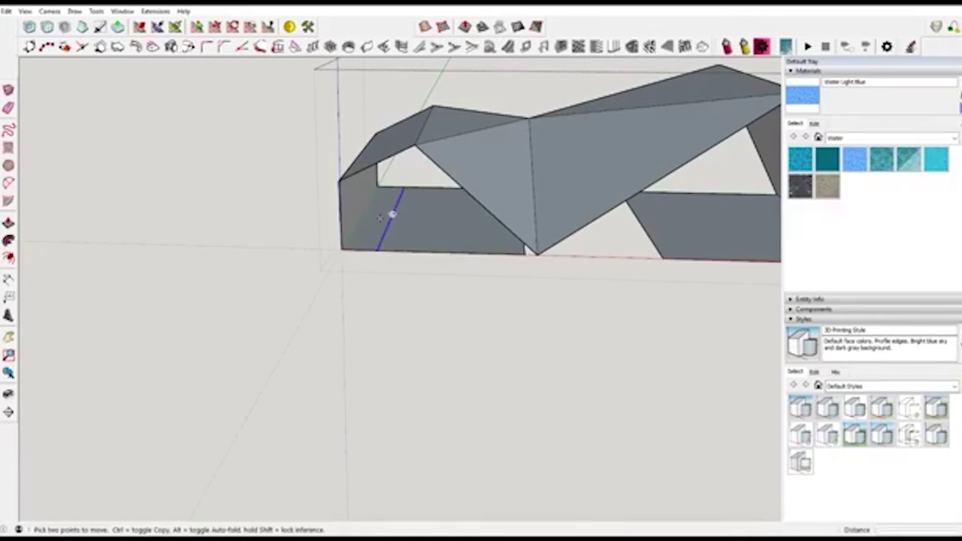
- Raise the bottom edge of the left wall to bevel its corner with the base piece, and close the group
click(359, 233)
key(space)
key(m)
click(352, 236)
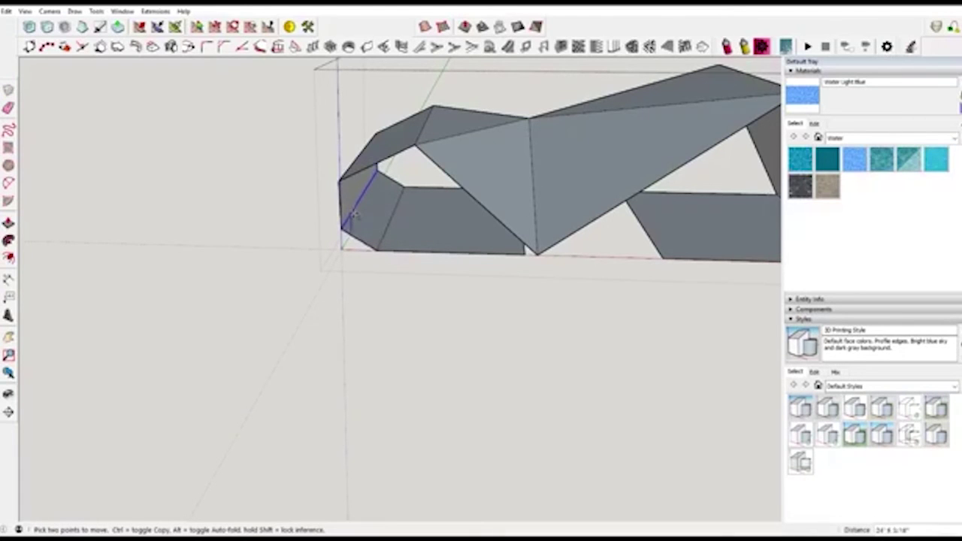
middle_drag(352, 225, 370, 242)
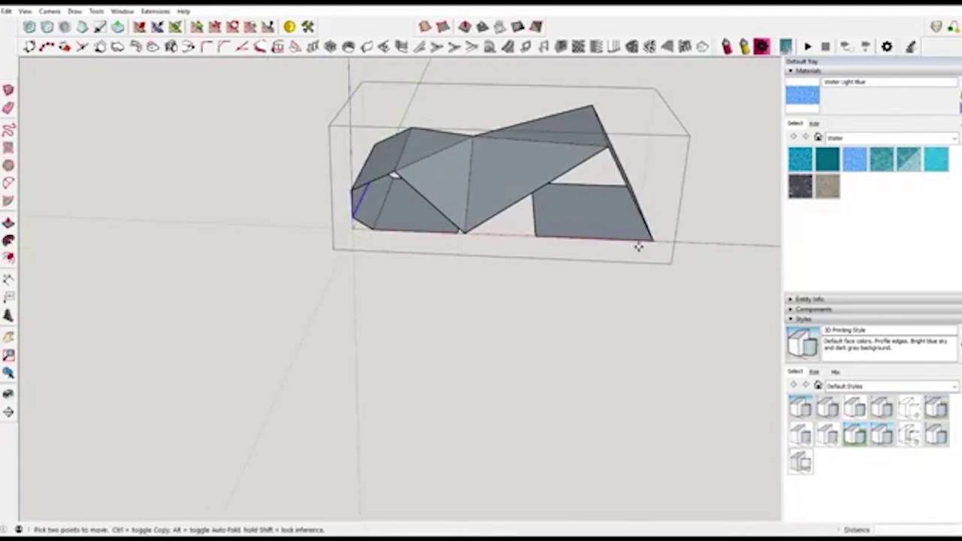
key(space)
click(723, 238)
- Open the folded surface's group and draw a line from front to rear across the upper part of the right sloping face
middle_drag(722, 238, 590, 260)
middle_drag(603, 182, 633, 228)
scroll(649, 161, up, 3)
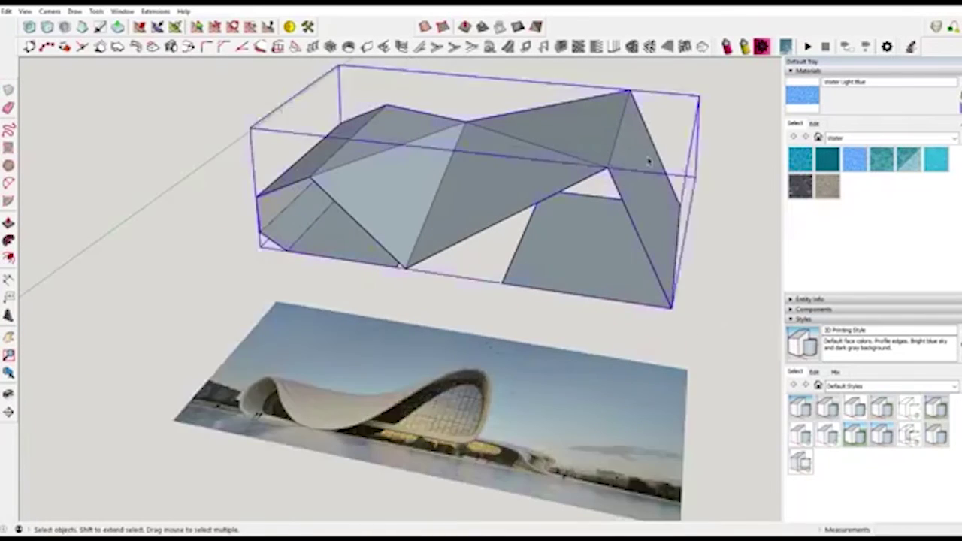
double_click(648, 160)
key(l)
click(617, 192)
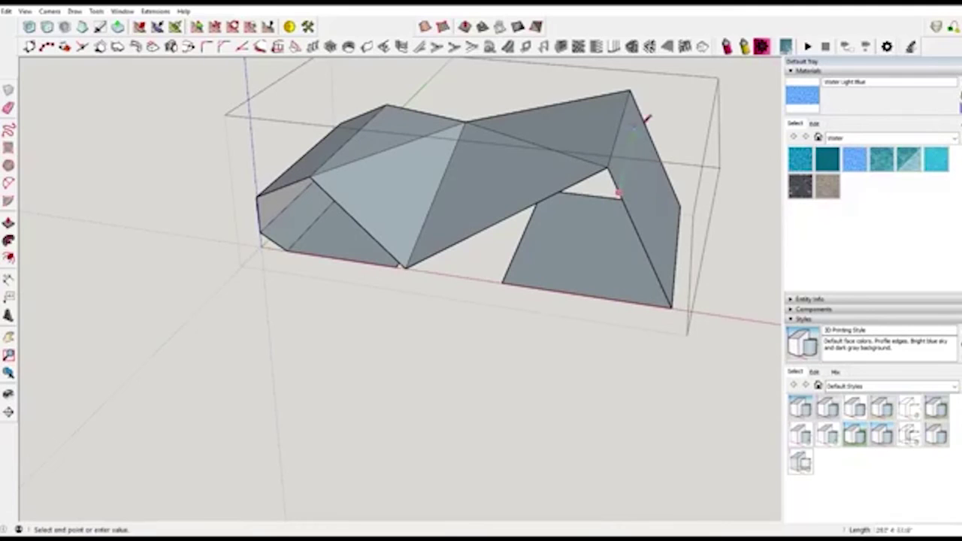
click(637, 112)
click(638, 111)
- Move the new line on the right slope outward so the face bends into a roof slope and a wall
key(space)
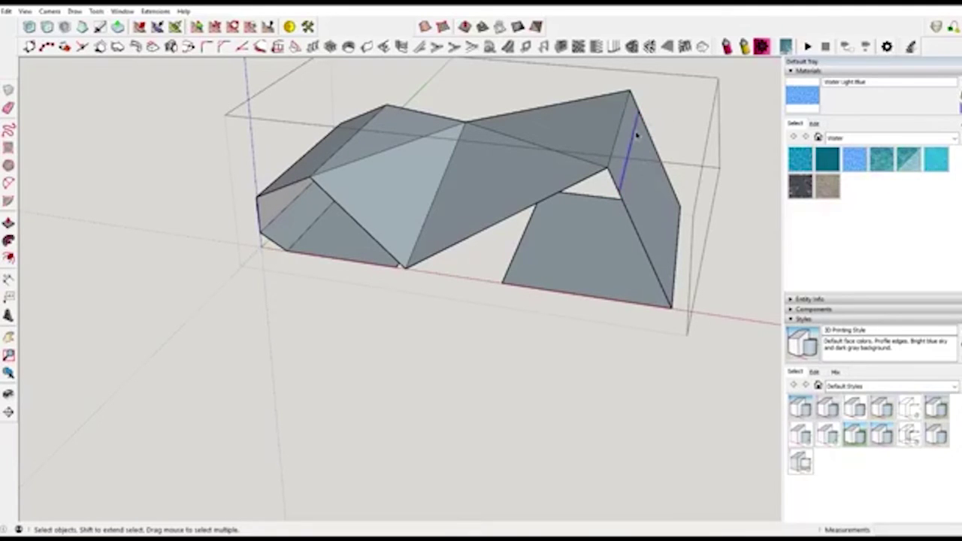
key(m)
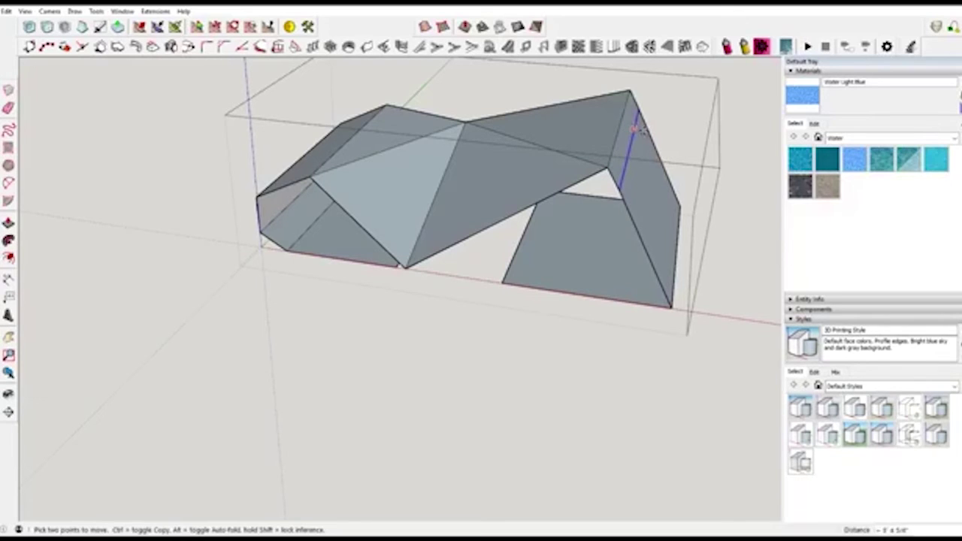
click(635, 130)
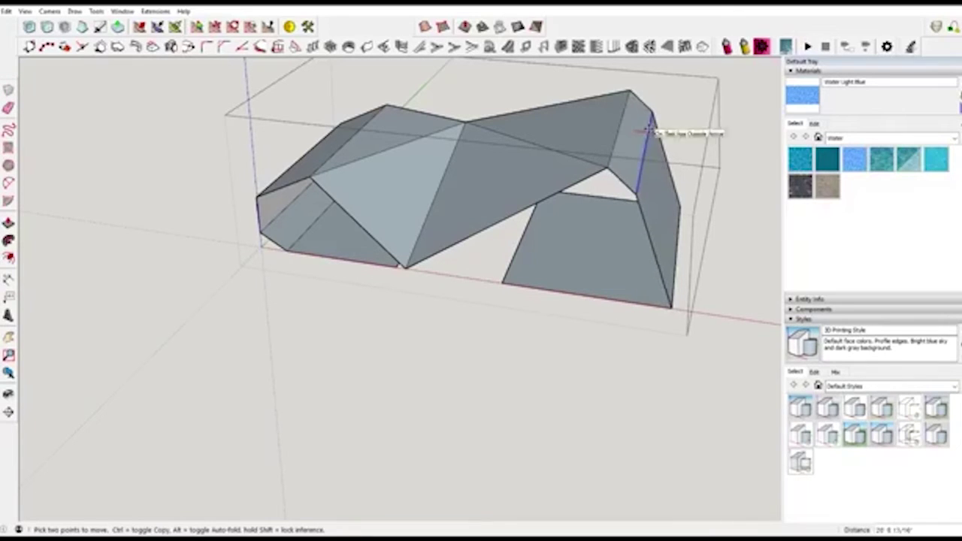
click(653, 129)
- Draw one line across the right wall just above its foot and another across the right base piece near its outer edge
key(l)
click(676, 192)
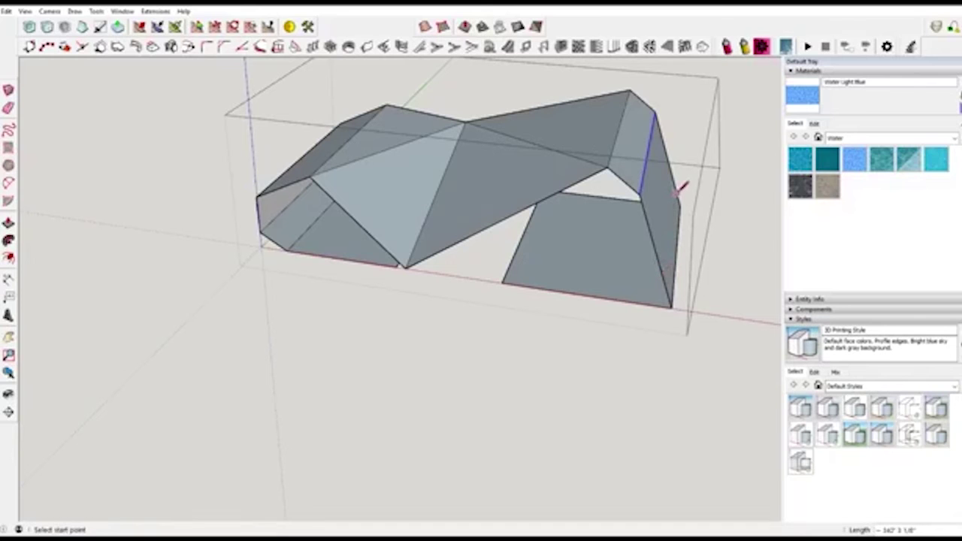
click(669, 285)
middle_drag(636, 311, 617, 194)
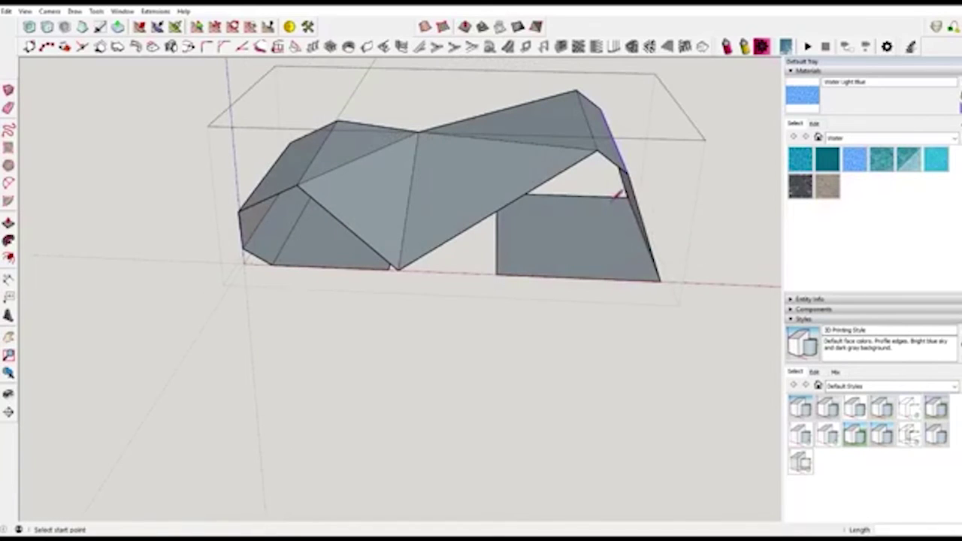
click(618, 194)
click(648, 274)
- Move the right wall's lower line outward and reposition the bottom corner edge to form a beveled foot
middle_drag(651, 273, 682, 273)
key(space)
key(m)
click(664, 284)
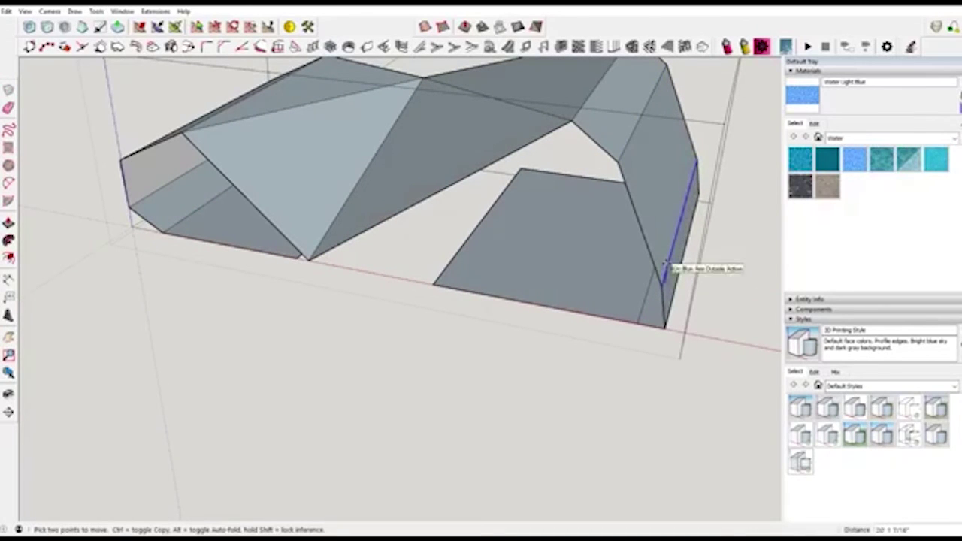
click(674, 308)
key(space)
key(m)
click(672, 304)
middle_drag(671, 288, 646, 287)
- Move the line on the right base piece slightly to adjust the corner bevel, and close the group
key(space)
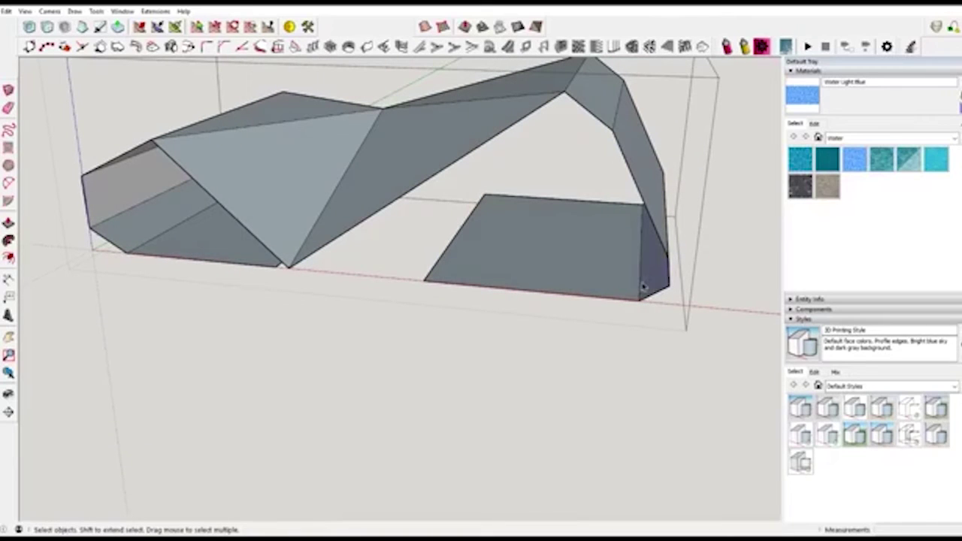
key(m)
key(space)
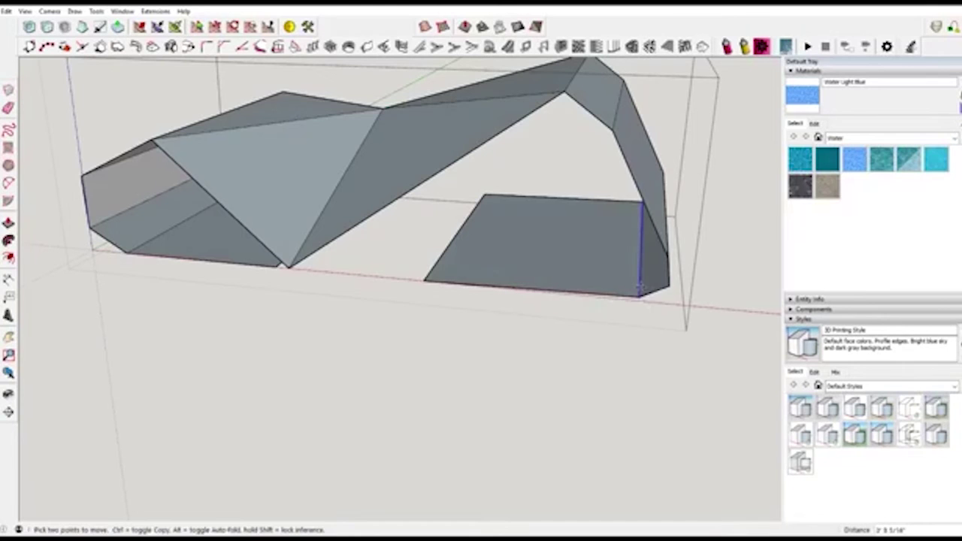
middle_drag(640, 291, 605, 288)
key(space)
click(695, 150)
- Try to apply Subdivide and Smooth to the folded building group
middle_drag(695, 150, 651, 167)
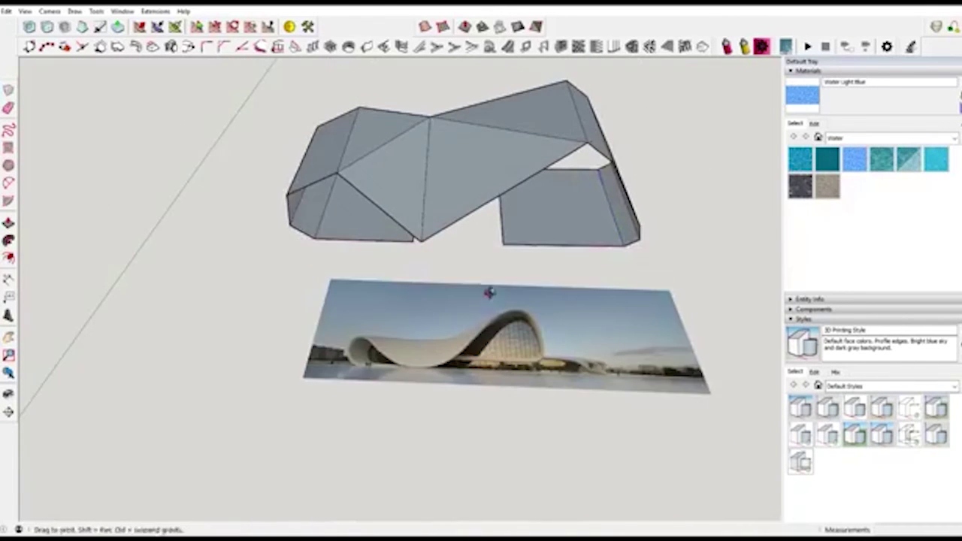
middle_drag(398, 398, 380, 434)
mouse_move(442, 341)
middle_down()
mouse_move(453, 257)
mouse_move(423, 333)
mouse_move(448, 348)
middle_up()
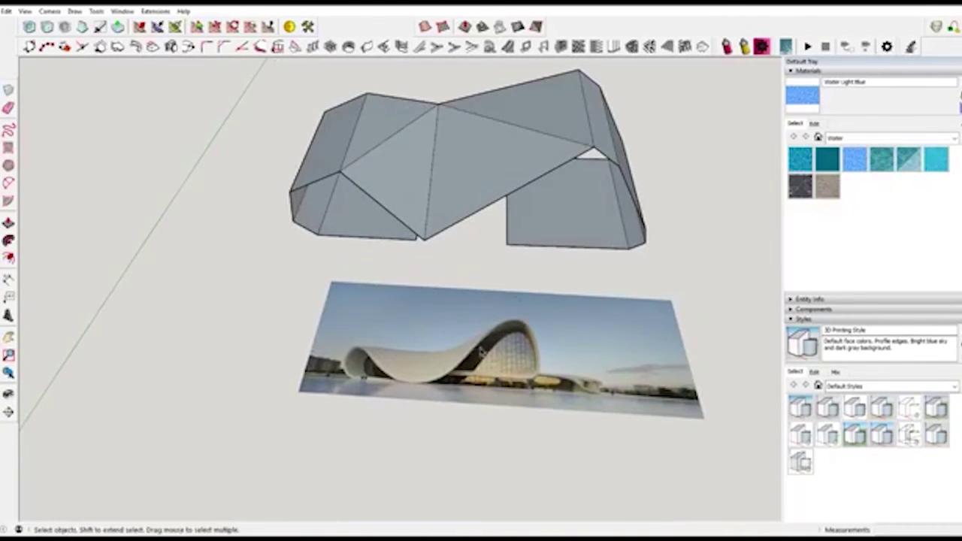
scroll(575, 145, down, 4)
middle_drag(604, 152, 616, 155)
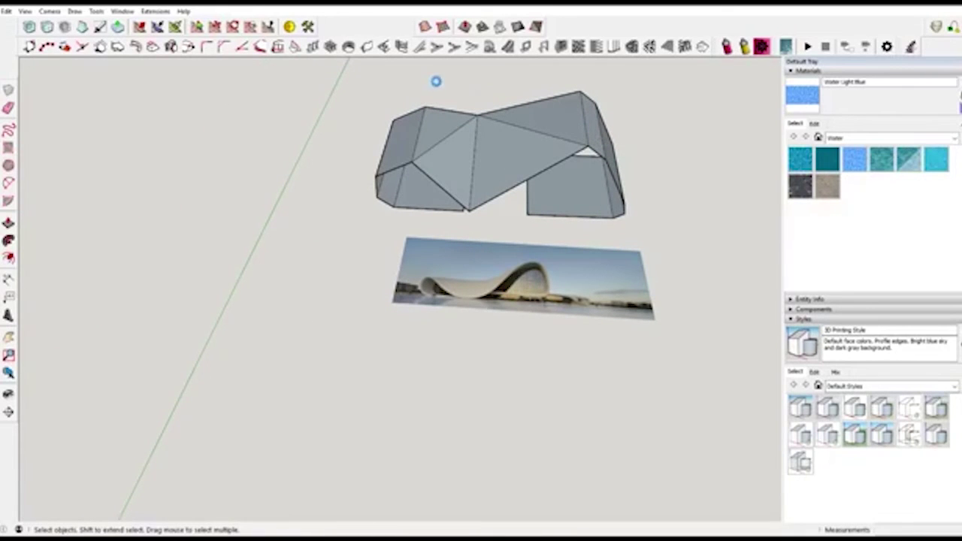
click(515, 155)
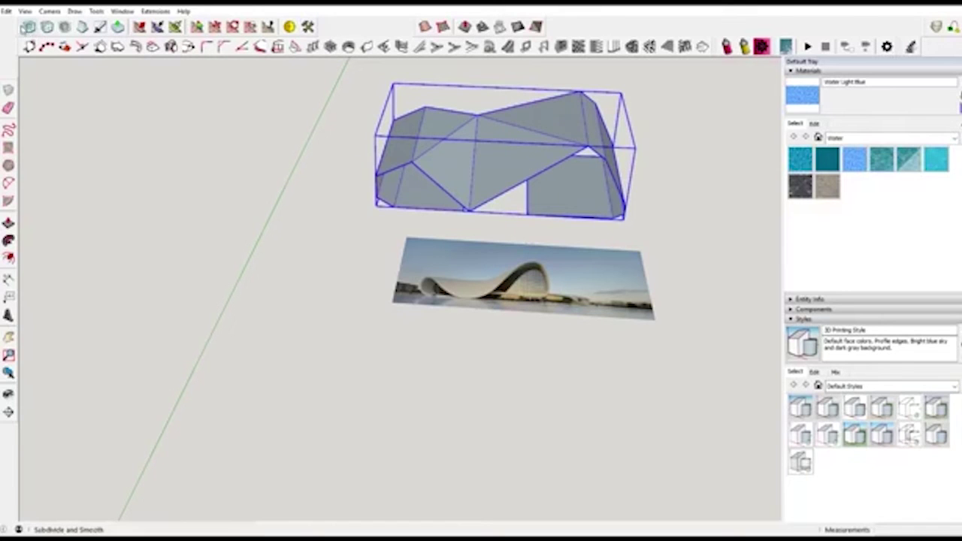
click(27, 27)
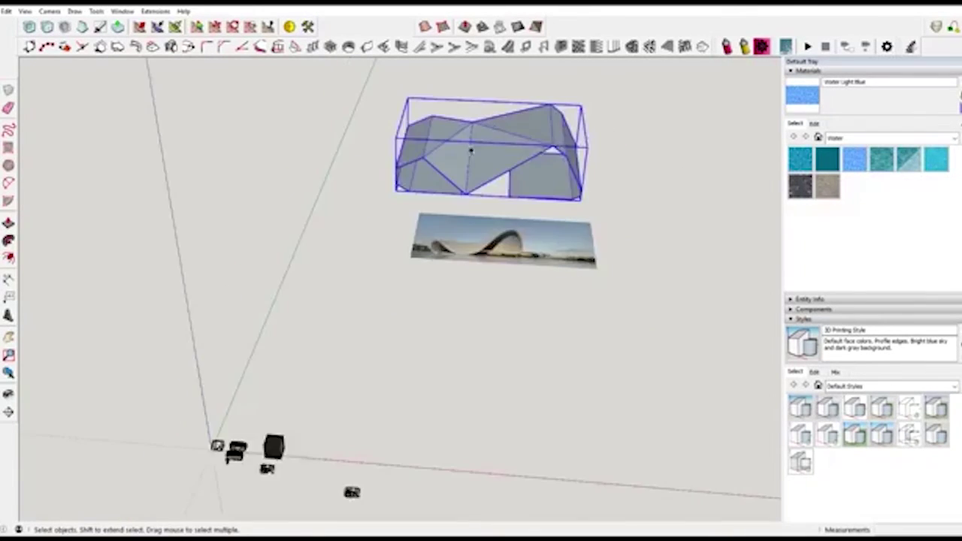
- Copy the folded building group along the red axis to a free spot beside the original
middle_drag(468, 150, 429, 200)
key(m)
key(ctrl)
click(576, 203)
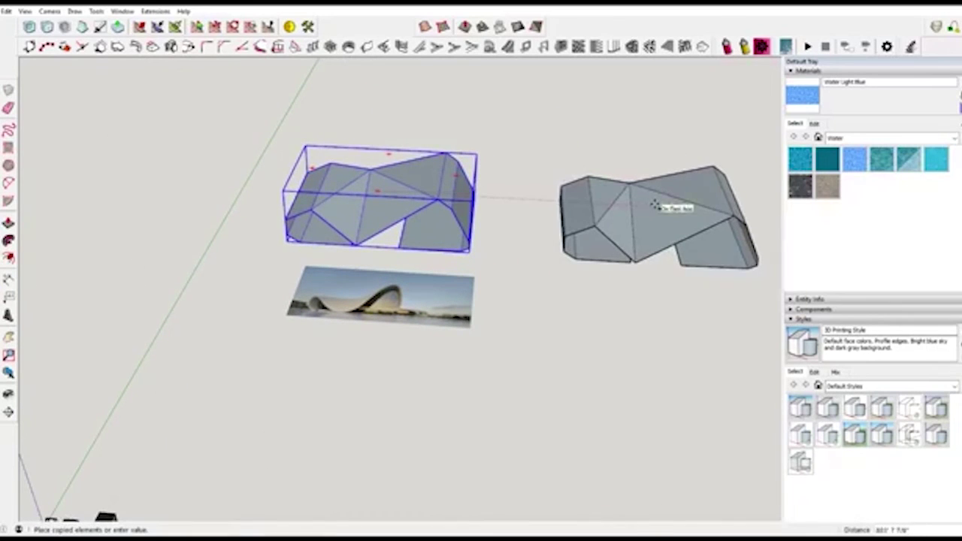
click(654, 206)
key(space)
click(519, 200)
click(357, 208)
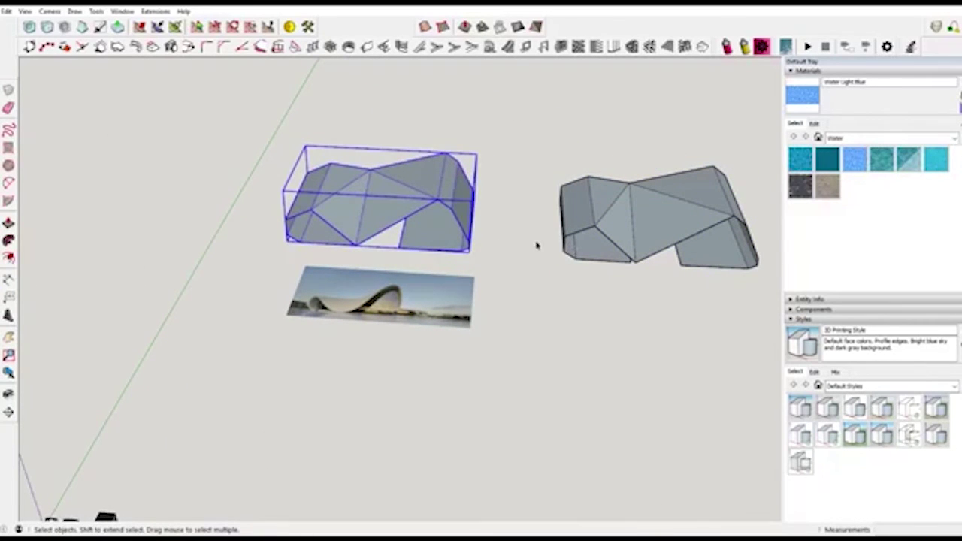
- Explode the copied building group
click(642, 201)
right_click(637, 205)
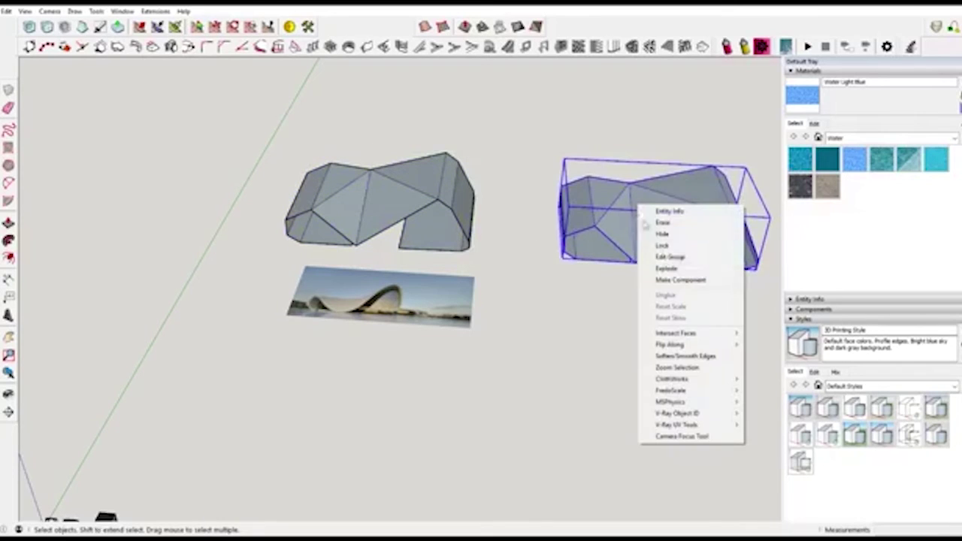
click(706, 271)
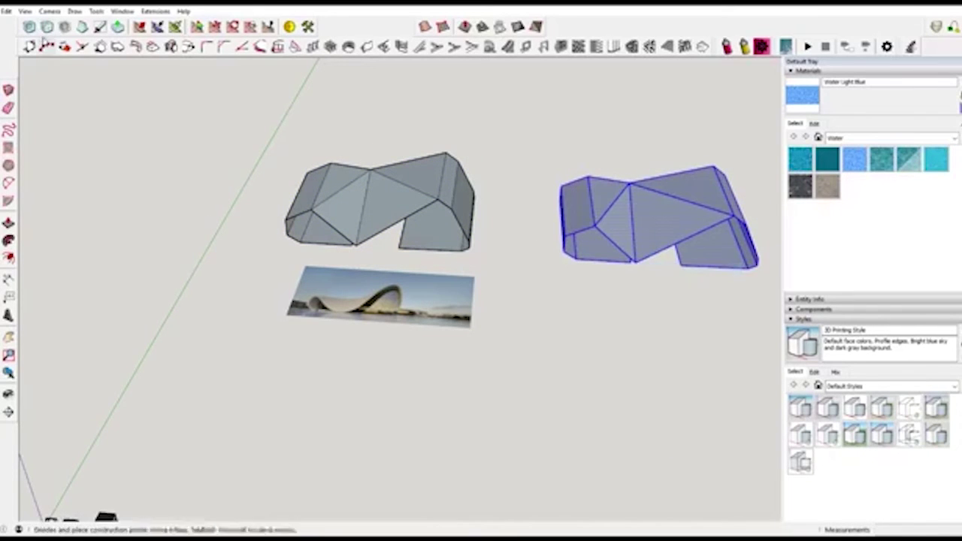
- Try to subdivide and smooth the copied building with one iteration
click(31, 27)
middle_drag(697, 270, 528, 255)
scroll(568, 245, up, 2)
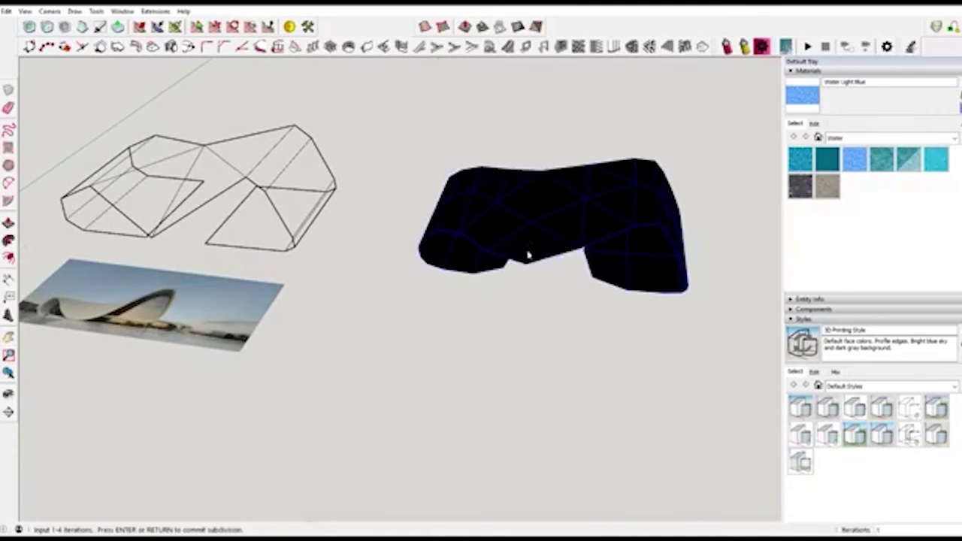
key(Escape)
click(562, 346)
- On the copy, draw a line just inside the front edge of the left triangular facet, from its upper corner to the low point
middle_drag(562, 346, 509, 249)
scroll(505, 245, up, 5)
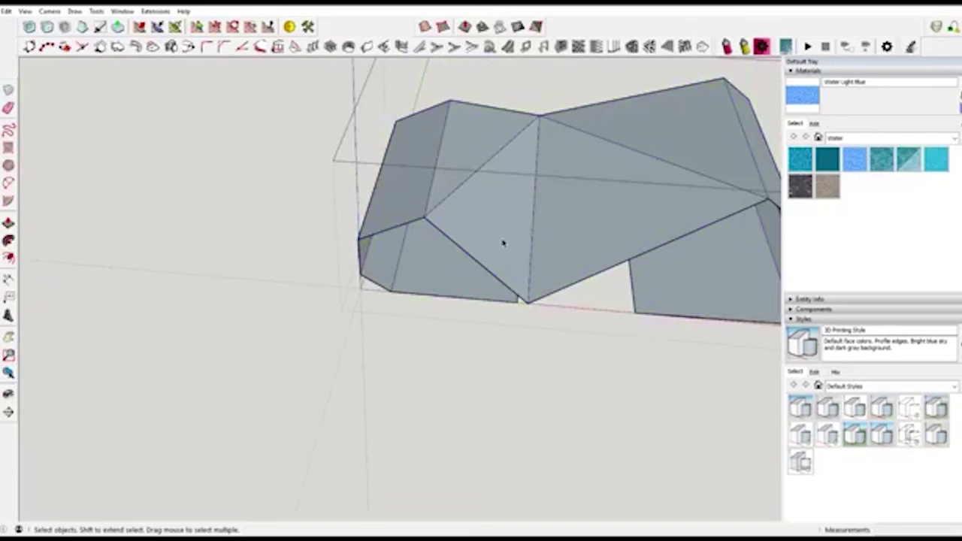
key(l)
click(406, 211)
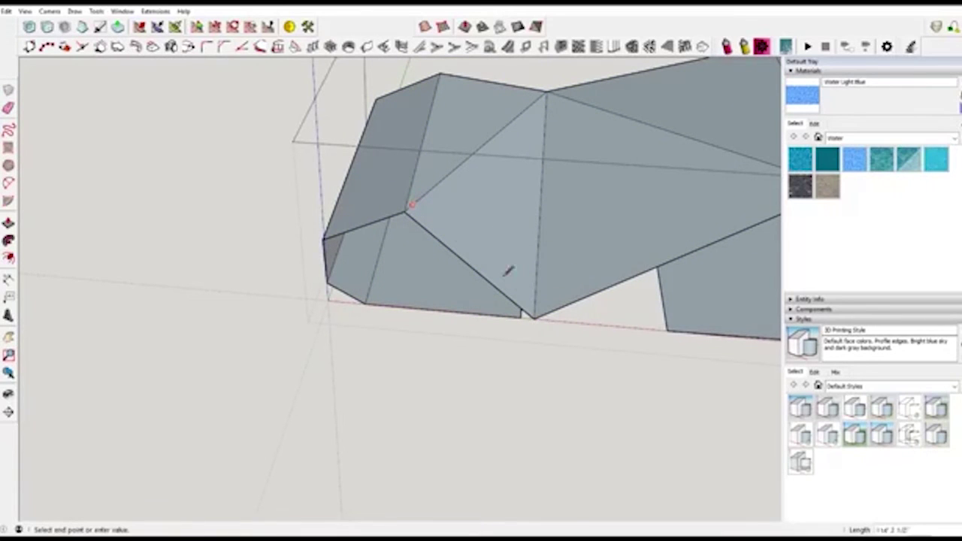
click(534, 314)
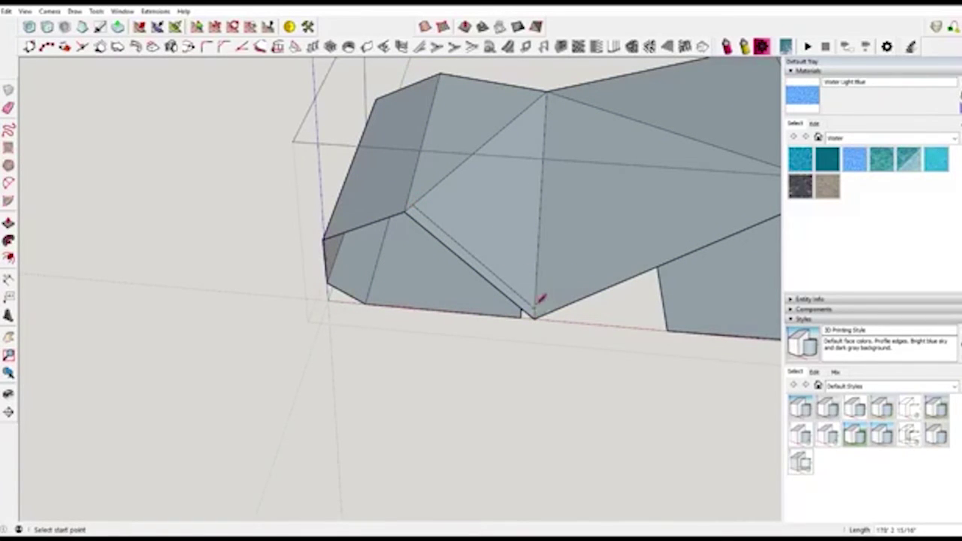
click(535, 305)
- Continue the inset line along the front edge of the rising middle facet up to the ridge of the right peak
scroll(534, 302, down, 1)
shift+middle_drag(735, 211, 651, 220)
click(677, 213)
middle_drag(730, 225, 692, 240)
scroll(698, 237, up, 5)
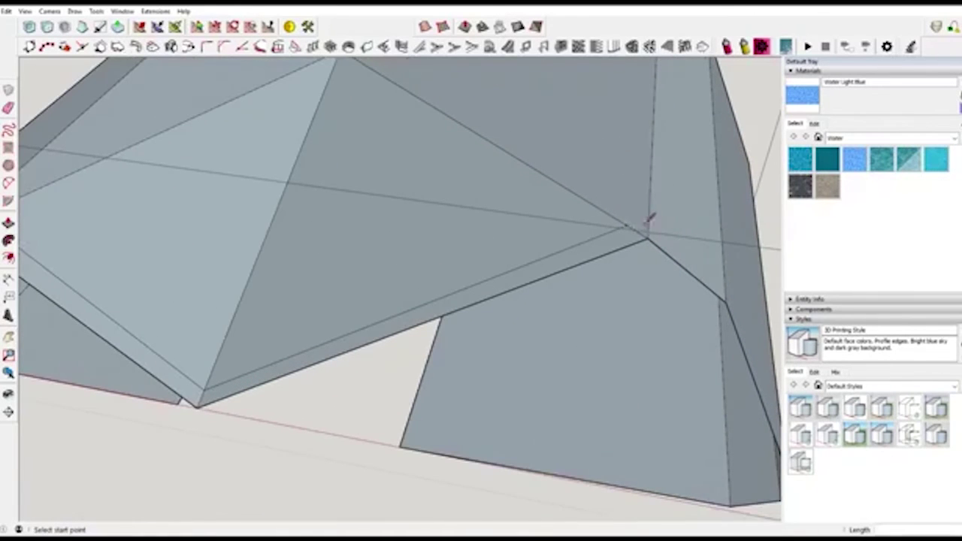
click(626, 224)
click(649, 223)
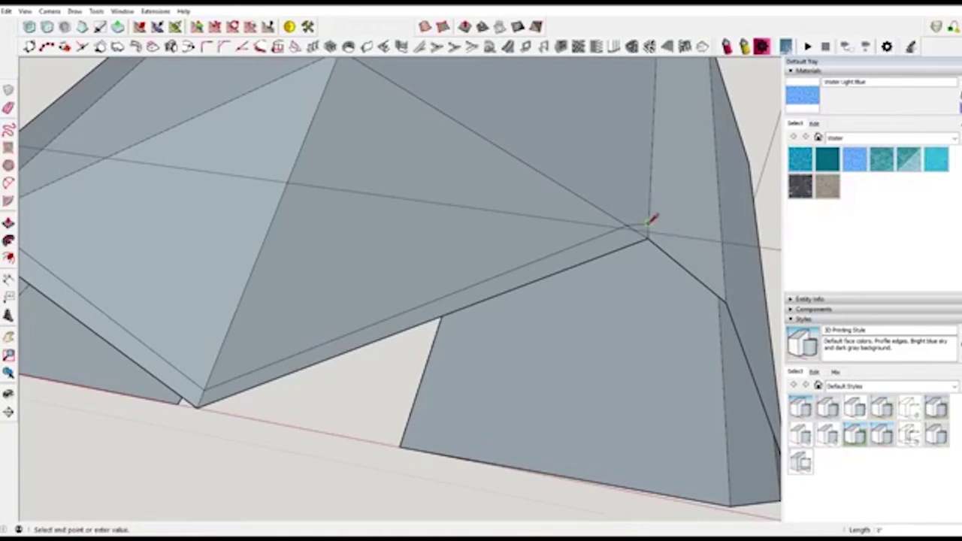
- Continue the inset line along the front edge of the right roof slope and down the tall right wall
middle_drag(725, 273, 528, 270)
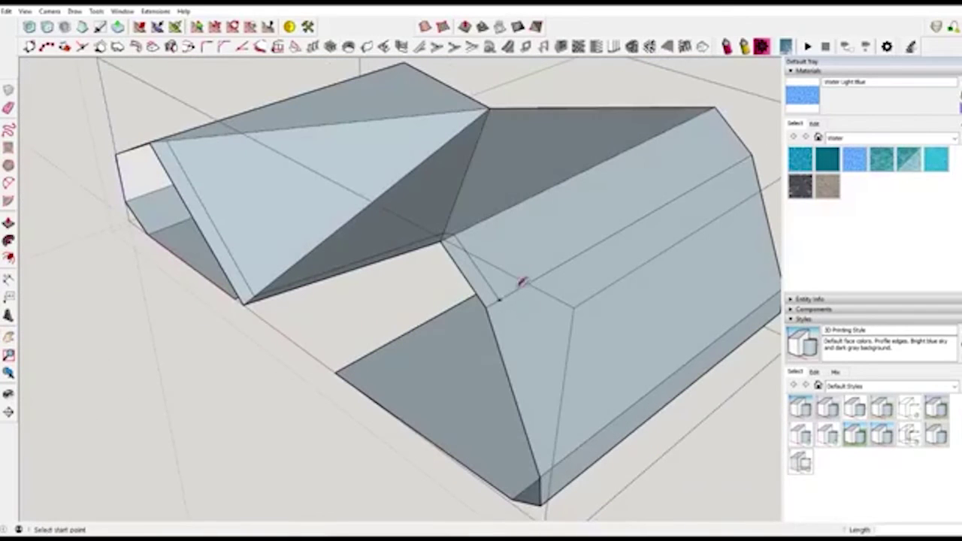
click(501, 299)
click(547, 468)
scroll(566, 422, down, 3)
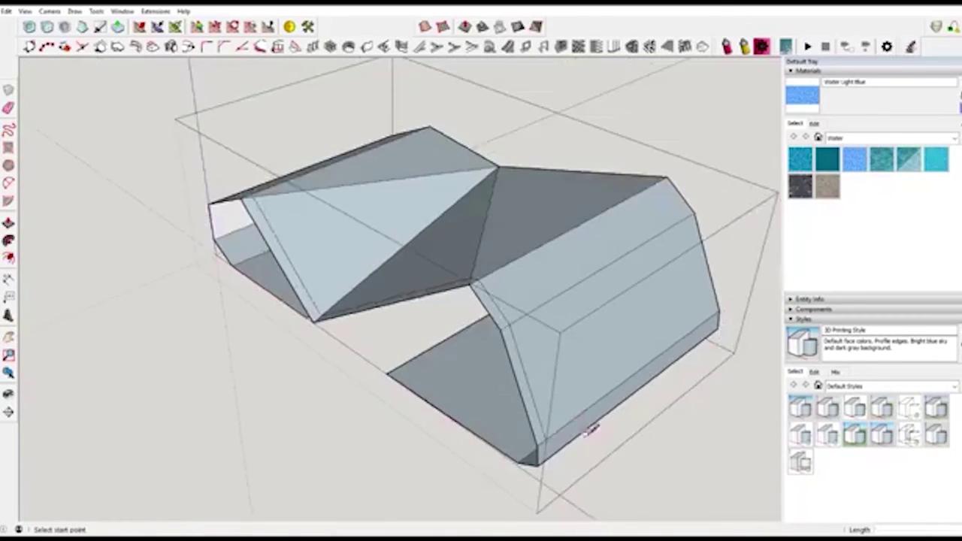
- Continue the inset line down the right wall's foot strip and across the corner bevel onto the right base piece
middle_drag(567, 420, 572, 288)
scroll(537, 249, up, 2)
click(525, 232)
click(527, 266)
scroll(529, 270, up, 2)
click(529, 265)
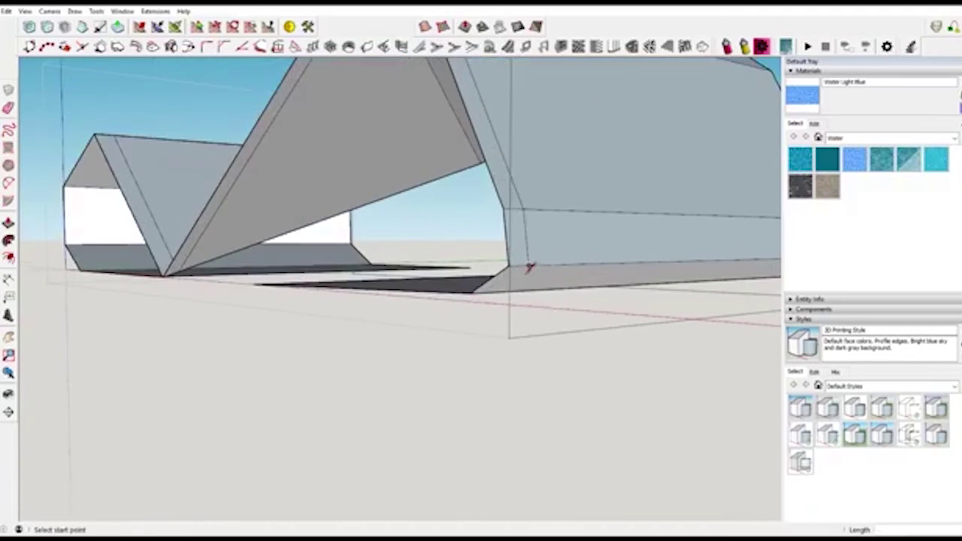
middle_drag(515, 289, 583, 273)
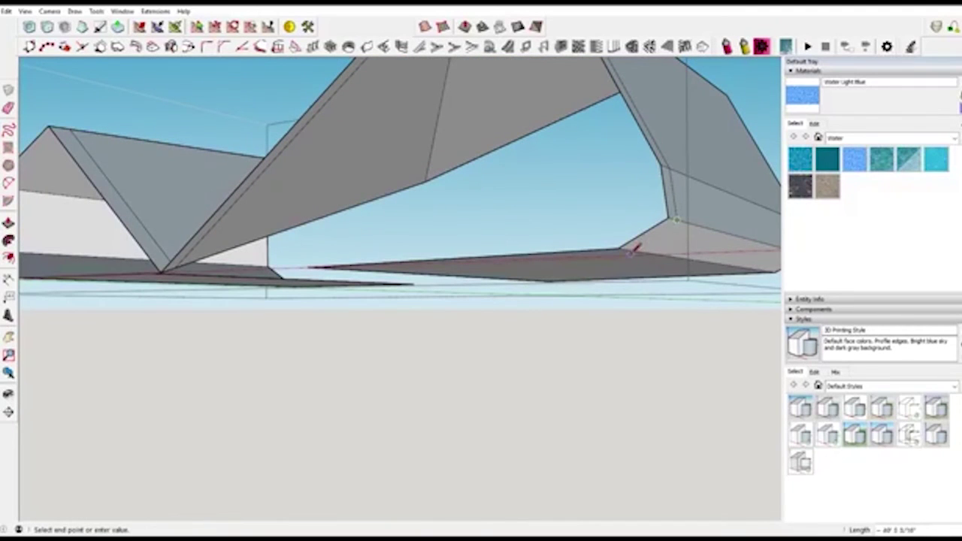
middle_drag(637, 248, 399, 85)
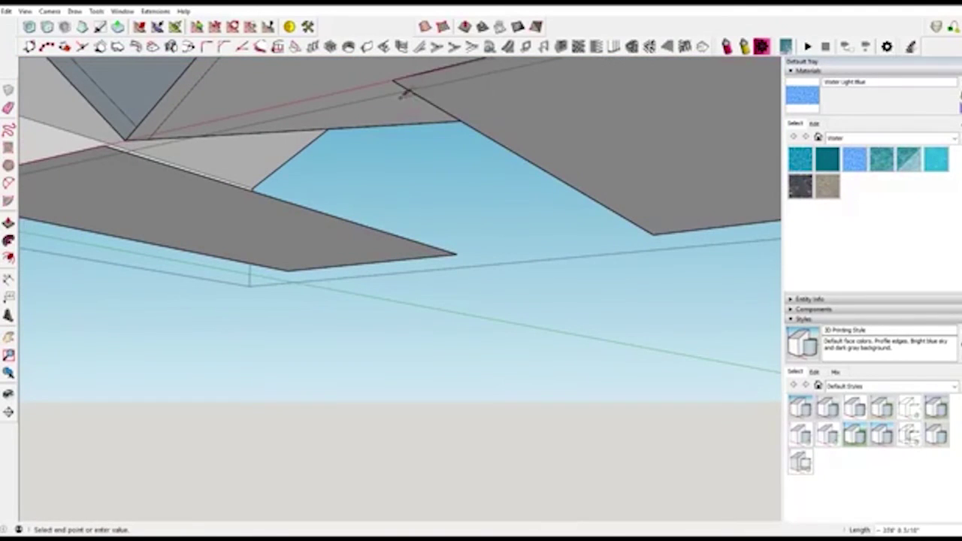
middle_drag(436, 223, 633, 310)
- Continue the inset line from the left peak along the front edge of the left roof slope to the wall's top
click(676, 294)
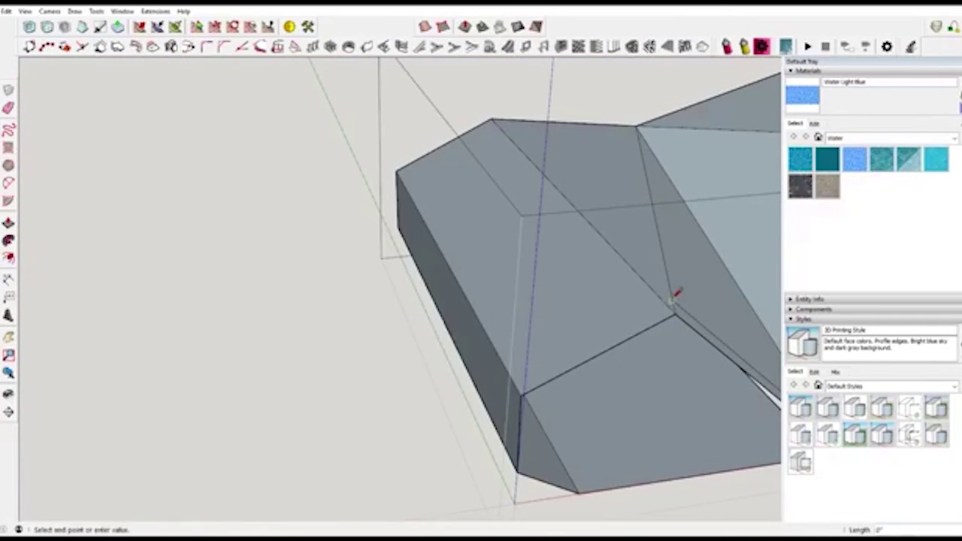
scroll(676, 294, up, 5)
click(647, 300)
scroll(647, 299, down, 5)
click(464, 406)
- Continue the inset line down the left wall, across its corner bevel and along the left base piece's front edge
middle_drag(465, 420, 518, 315)
click(524, 305)
click(522, 412)
middle_drag(596, 434, 455, 214)
click(449, 217)
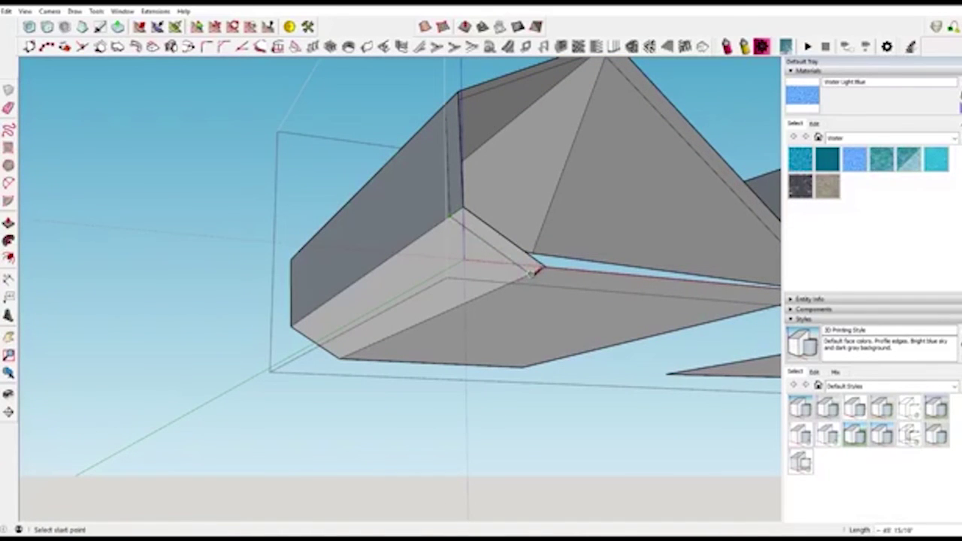
middle_drag(643, 273, 410, 393)
key(space)
middle_drag(584, 411, 630, 315)
click(630, 316)
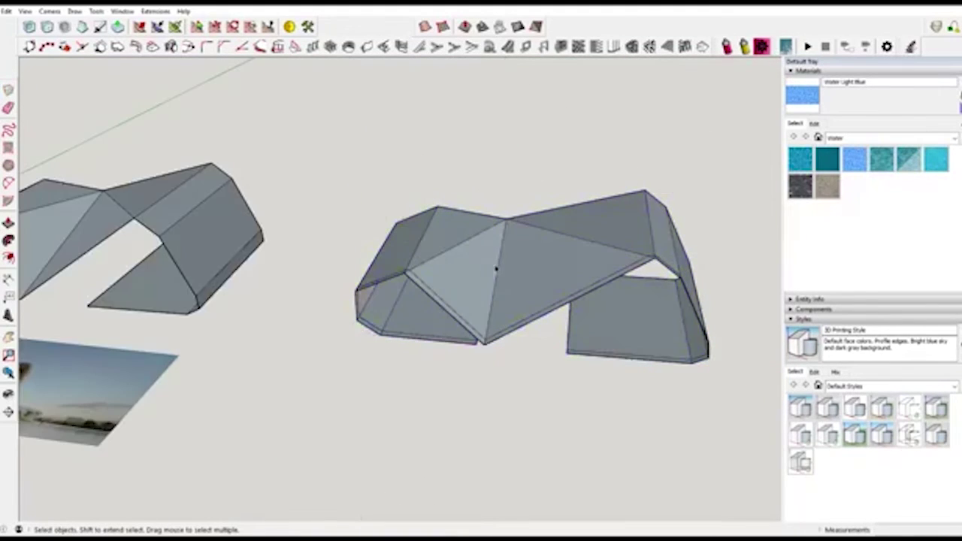
- Explode the group holding the beveled low-poly cage with its inset edge lines
click(496, 266)
scroll(511, 255, down, 3)
right_click(522, 251)
click(572, 311)
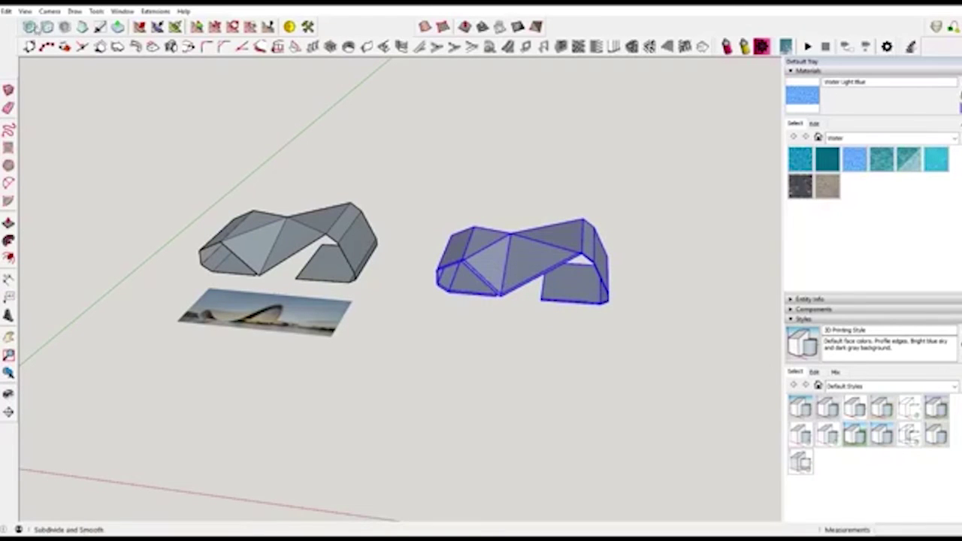
- Run Subdivide and Smooth on the selected cage and set 2 iterations
click(29, 28)
scroll(528, 260, up, 5)
middle_drag(439, 286, 517, 329)
scroll(418, 298, up, 2)
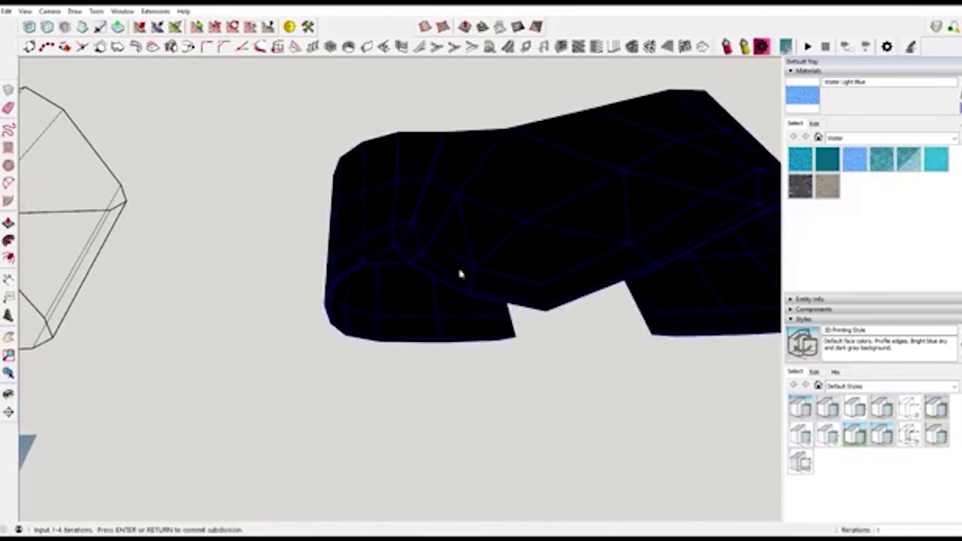
scroll(388, 260, up, 1)
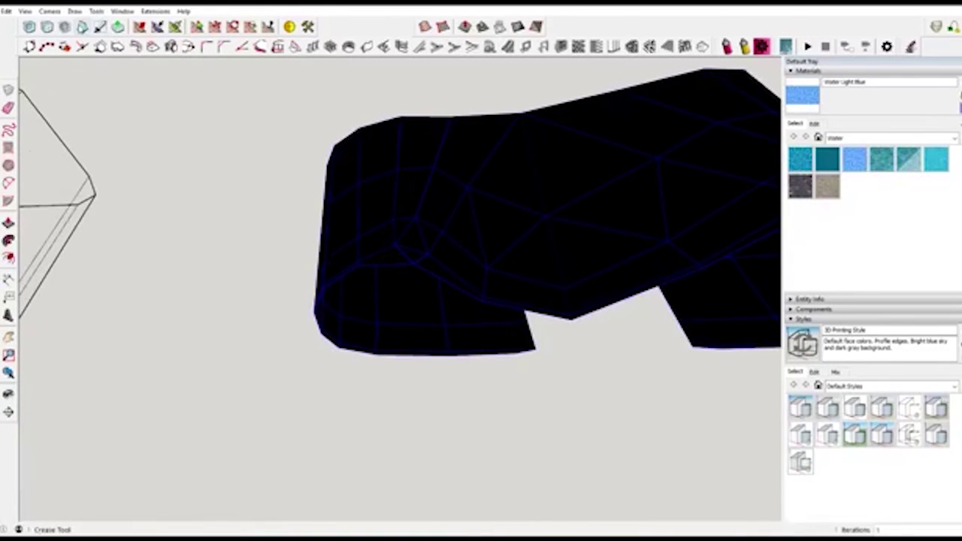
scroll(135, 216, down, 2)
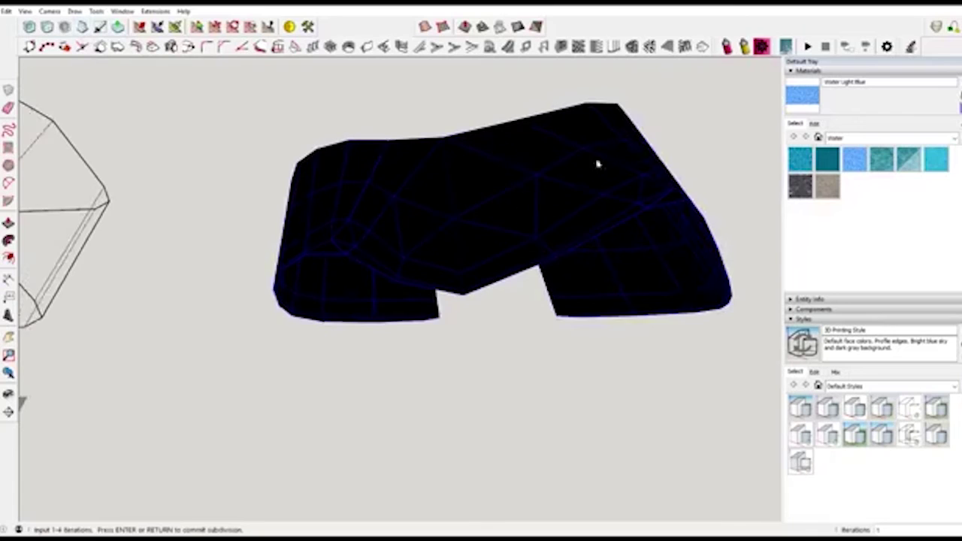
scroll(612, 152, up, 1)
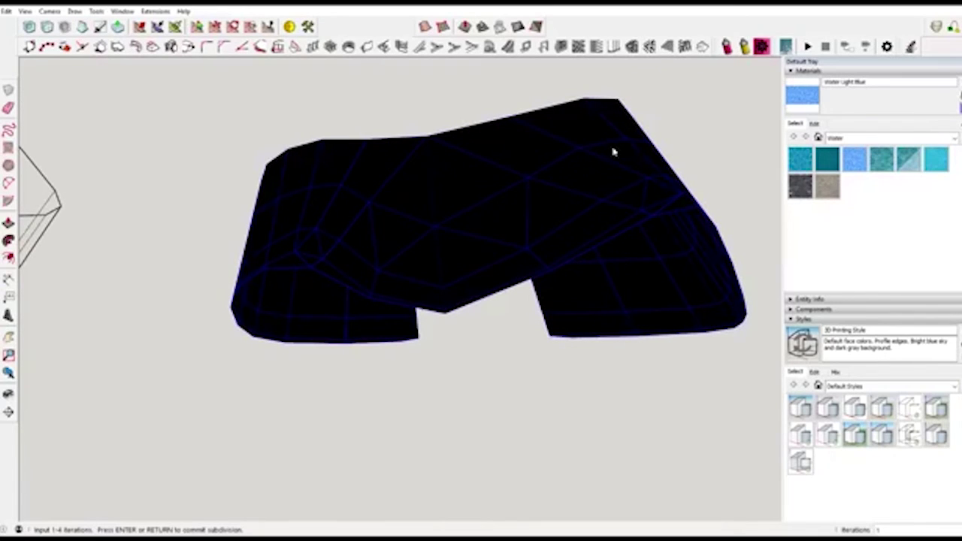
text(2)
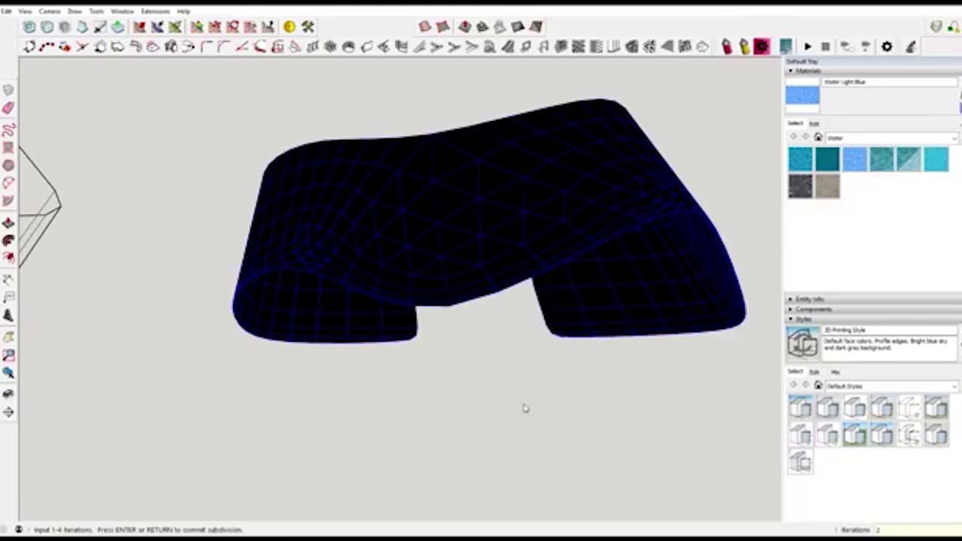
- Preview the subdivision at 3 iterations and commit it at 2 iterations
text(3)
middle_drag(565, 395, 507, 369)
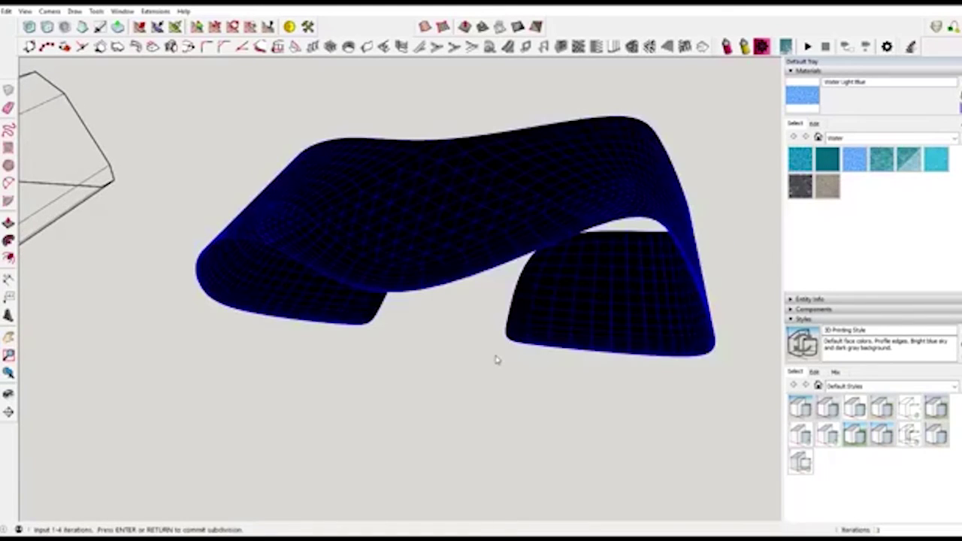
middle_drag(495, 360, 540, 304)
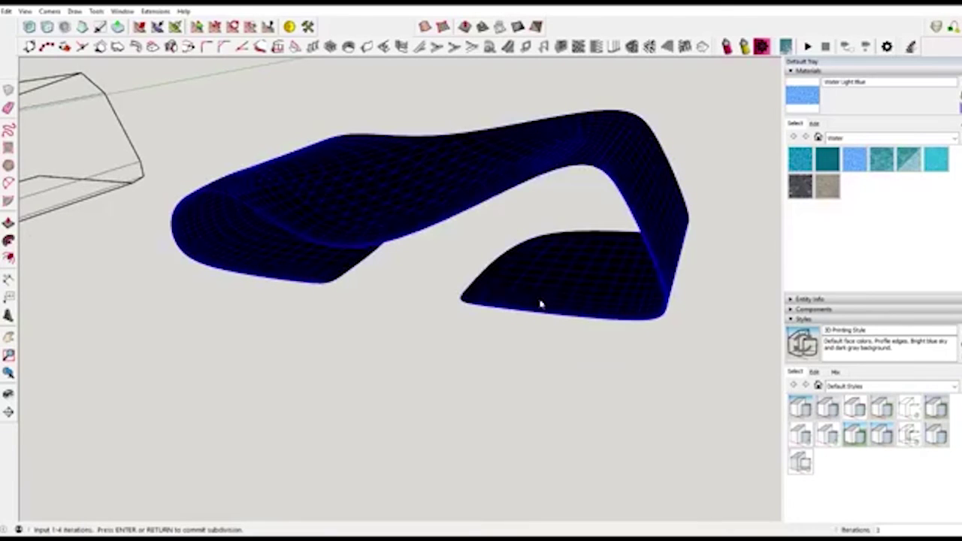
text(2)
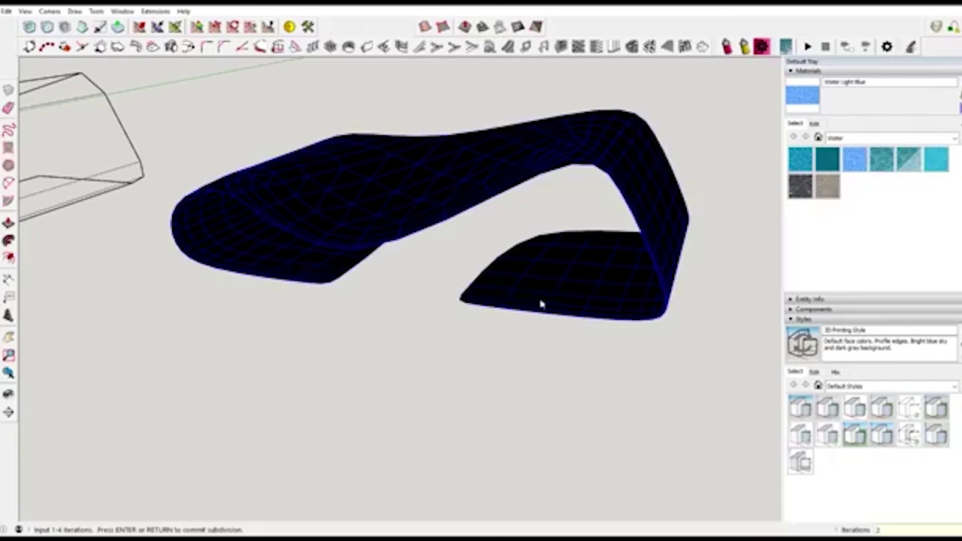
key(Return)
- Examine the smoothed shell from several angles and compare it with the low-poly cage and the reference photo
middle_drag(478, 255, 321, 310)
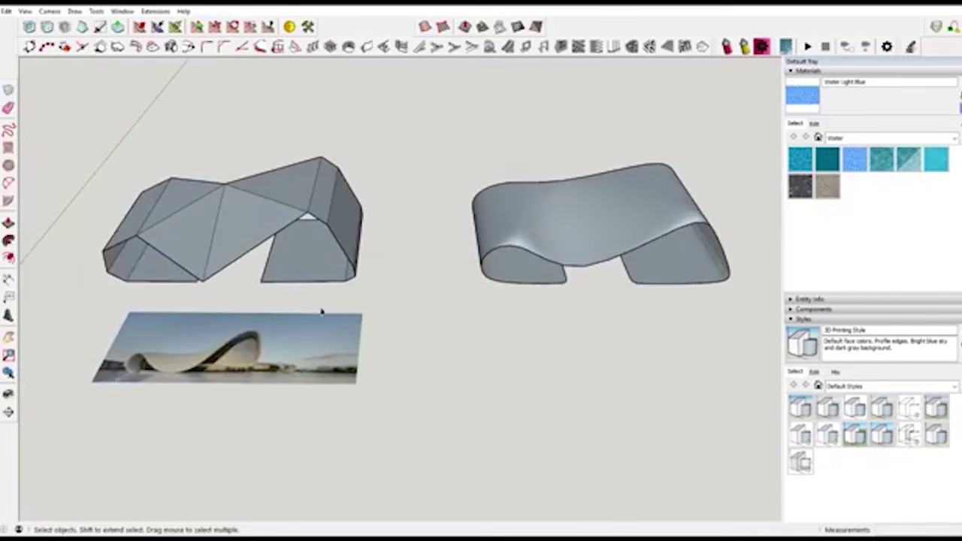
middle_drag(184, 380, 151, 380)
middle_drag(333, 290, 553, 207)
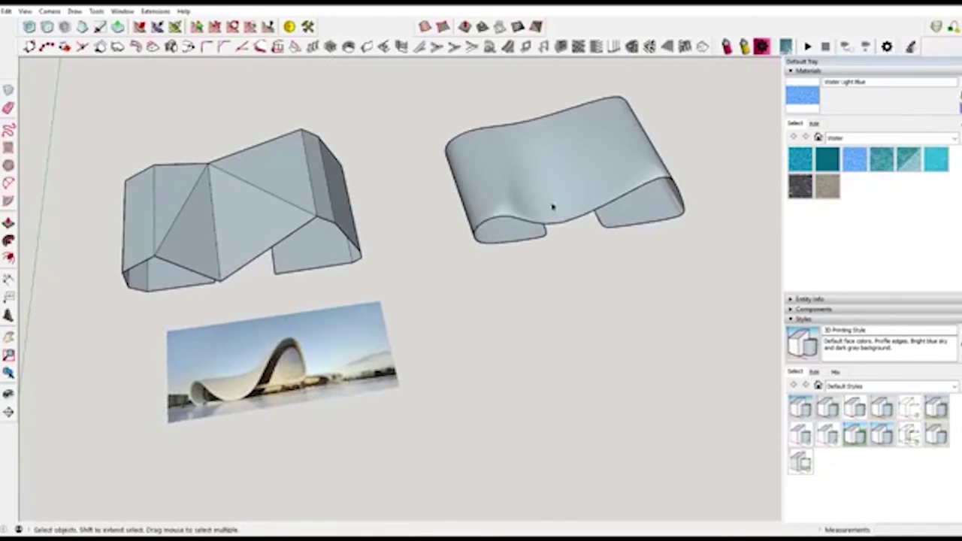
middle_drag(311, 355, 556, 290)
scroll(672, 181, up, 2)
scroll(556, 290, down, 2)
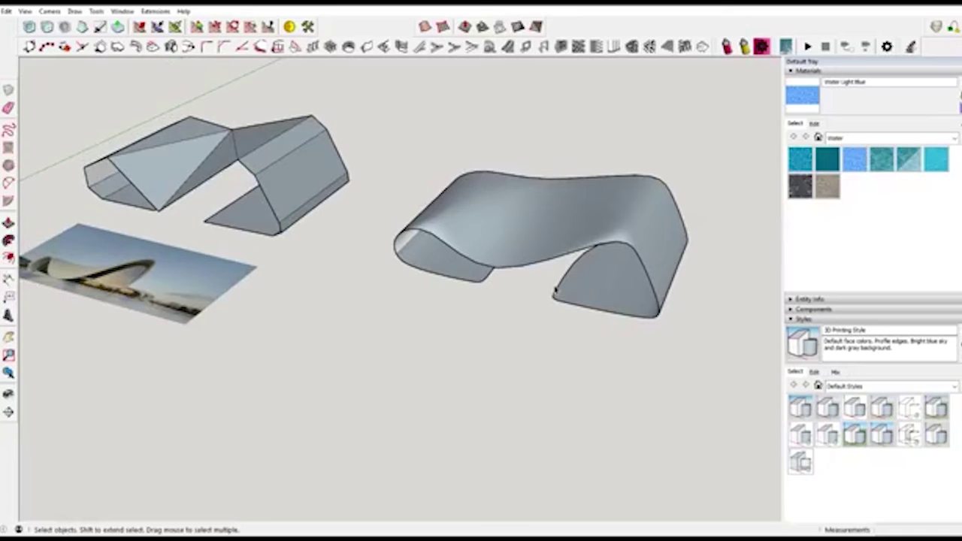
middle_drag(564, 243, 560, 252)
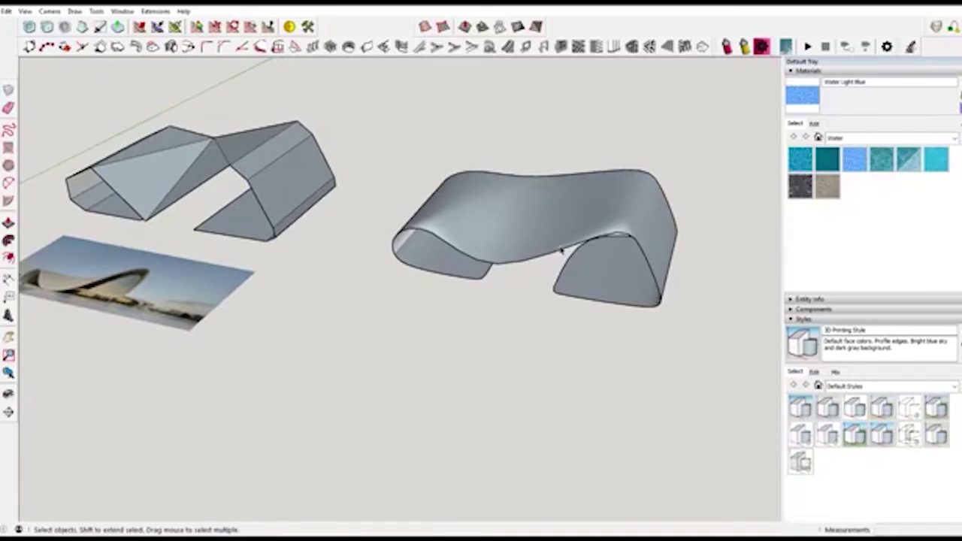
scroll(622, 276, up, 1)
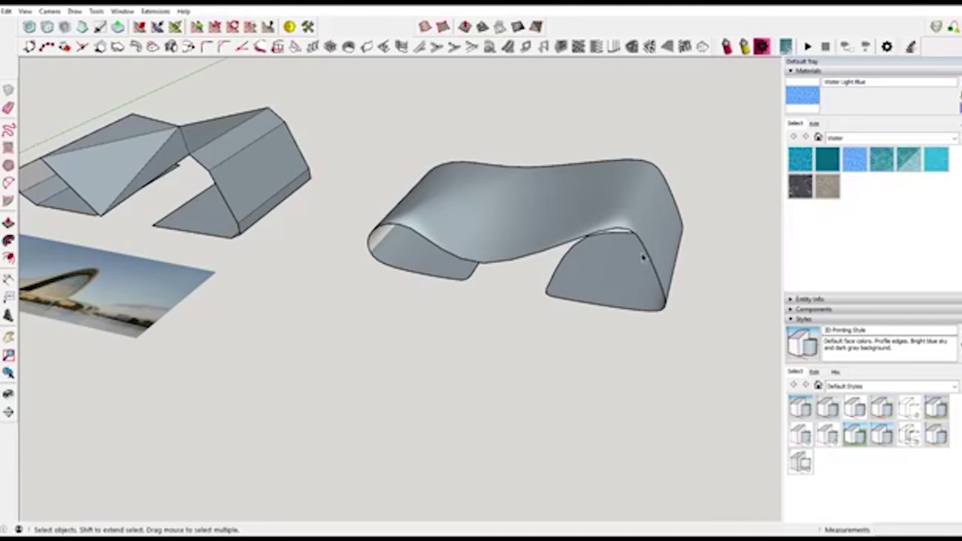
scroll(540, 194, up, 2)
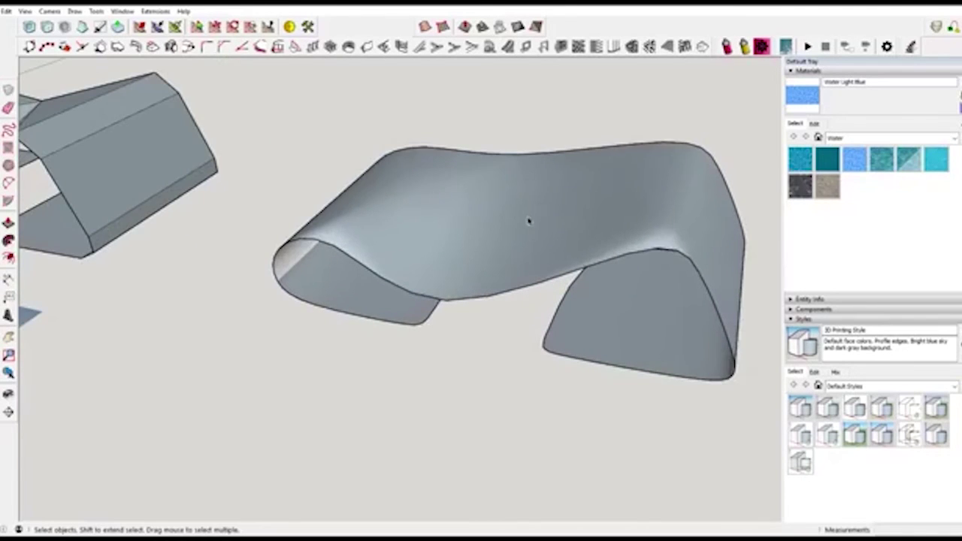
- Reverse and orient the smoothed shell's faces so that the white front sides point outward
right_click(481, 218)
click(535, 319)
right_click(503, 224)
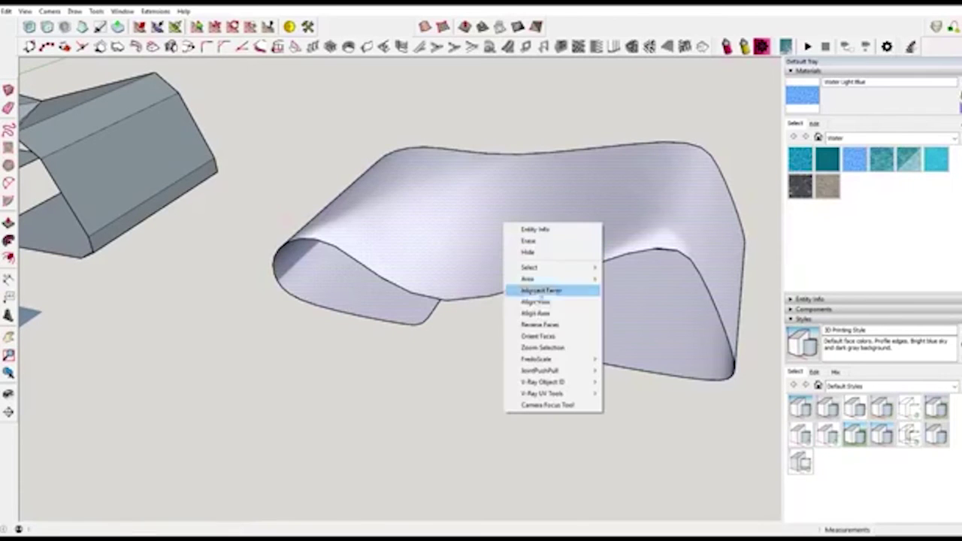
click(568, 339)
mouse_move(496, 248)
middle_down()
mouse_move(422, 275)
mouse_move(421, 226)
mouse_move(401, 380)
mouse_move(482, 241)
middle_up()
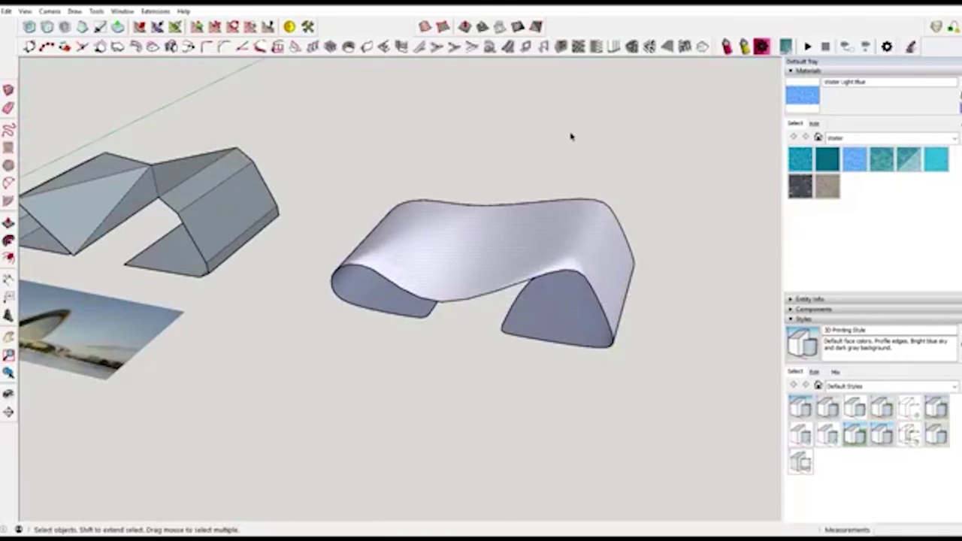
click(552, 159)
right_click(531, 242)
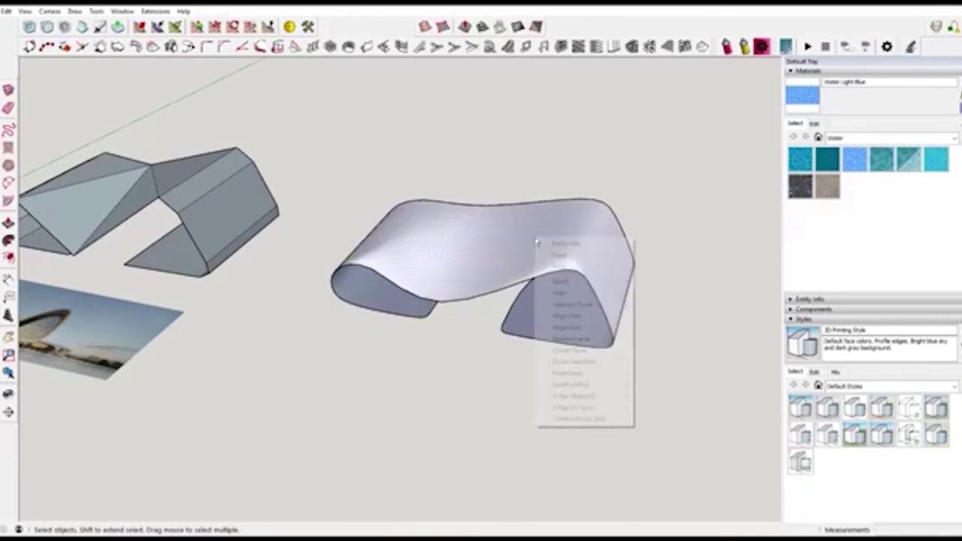
click(607, 339)
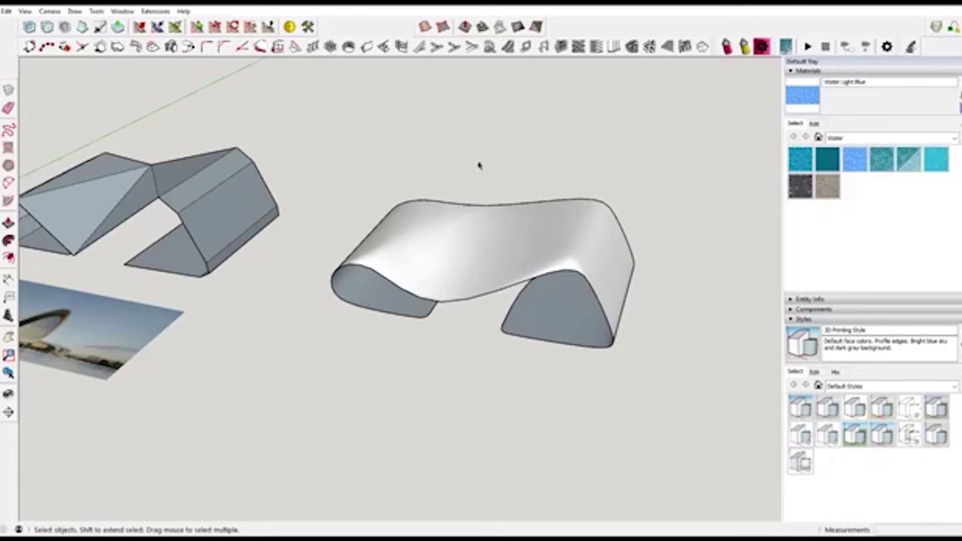
- Show the Fredo6 JointPushPull tool set and place it in the empty space above the models
right_click(367, 32)
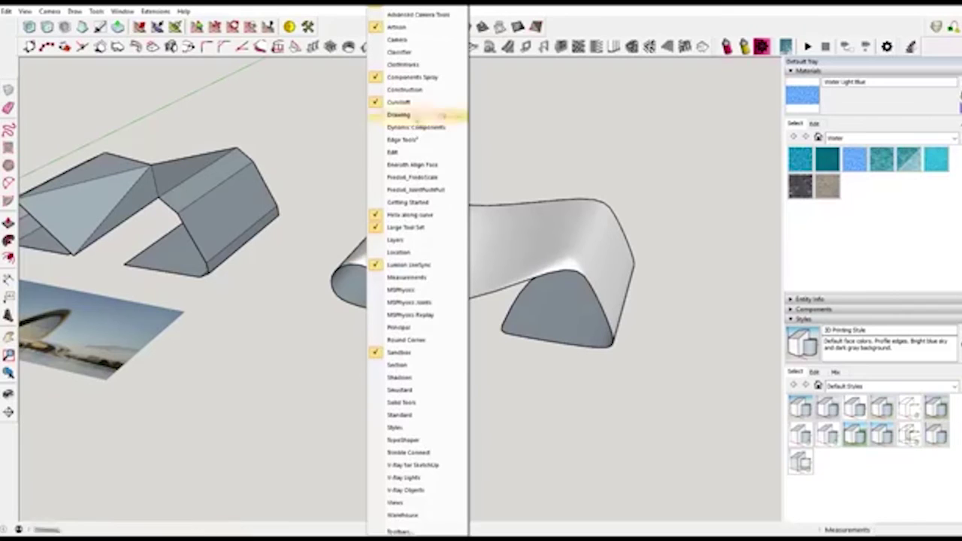
click(414, 189)
drag(83, 112, 322, 87)
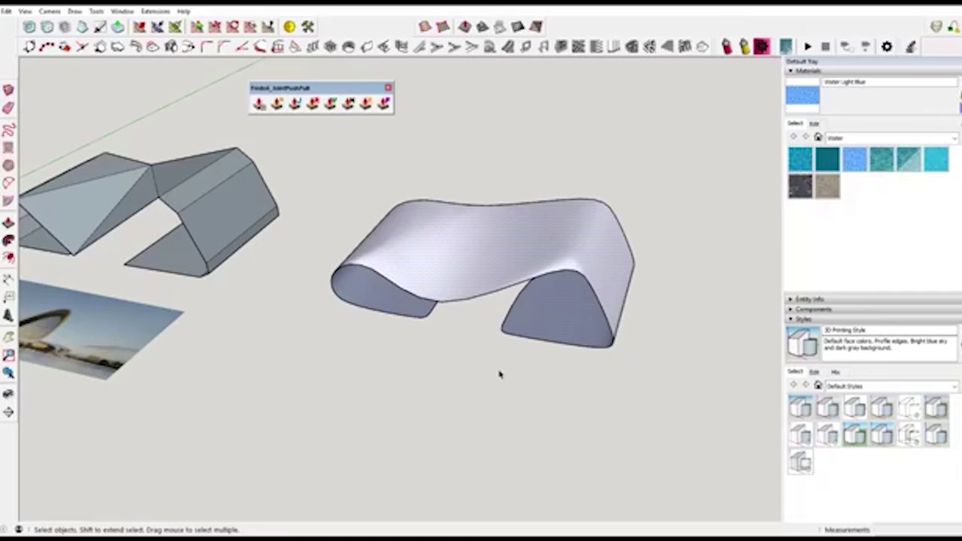
- Try the standard Push/Pull tool on the smoothed shell surface
scroll(486, 318, up, 2)
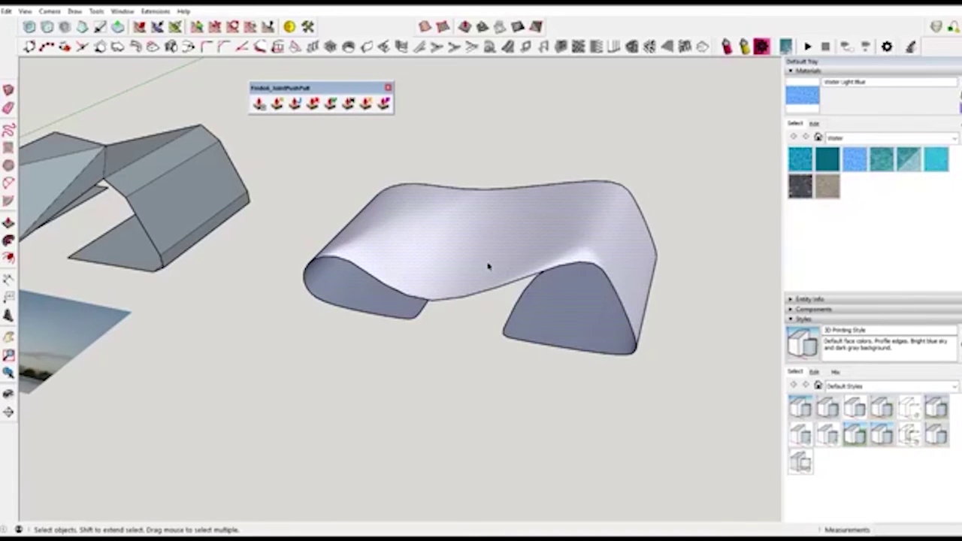
key(j)
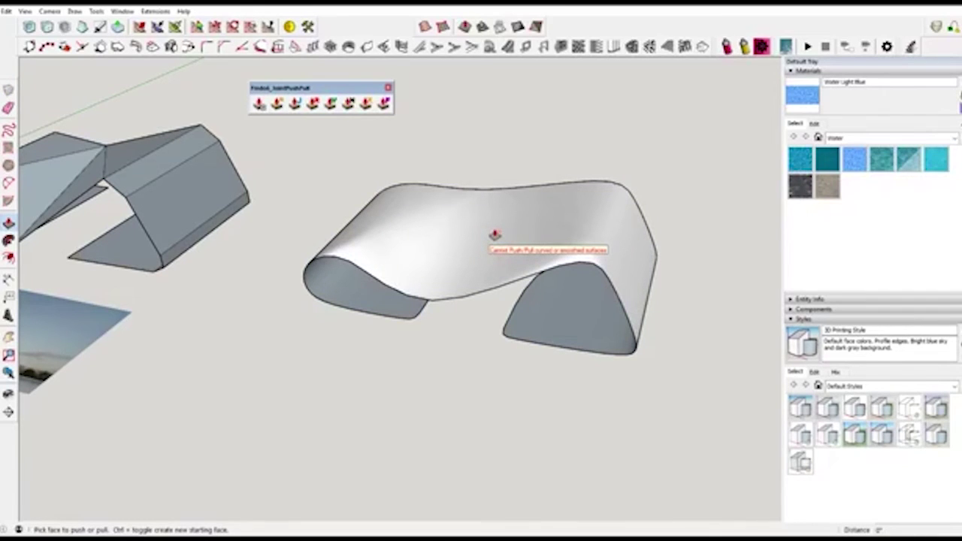
key(space)
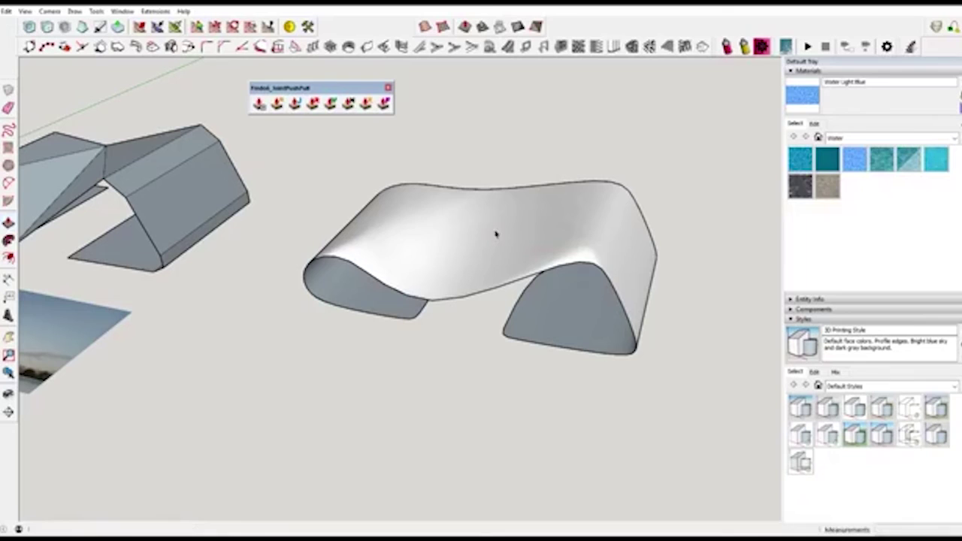
- Select the smoothed shell surface and try offsetting it with Joint Push Pull and Vector Push Pull
click(496, 238)
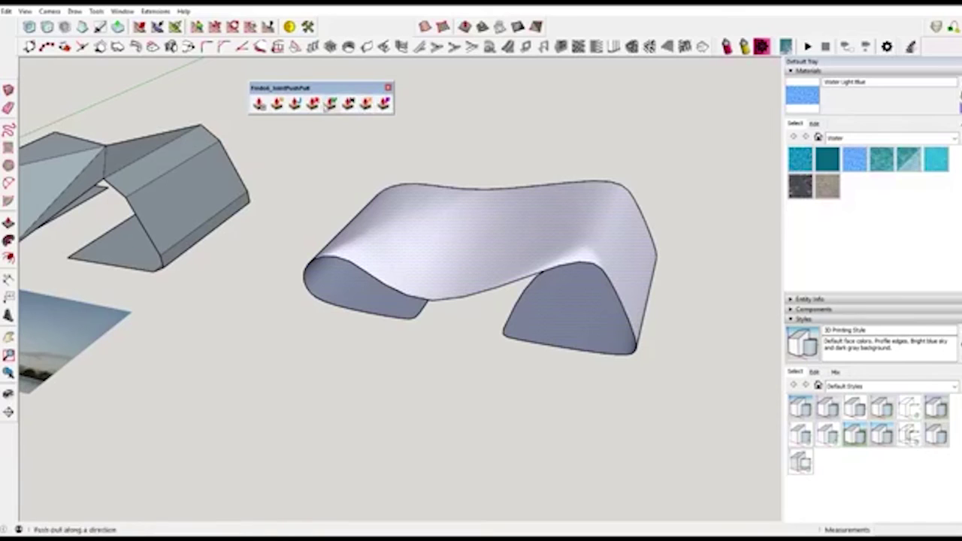
click(296, 110)
click(477, 240)
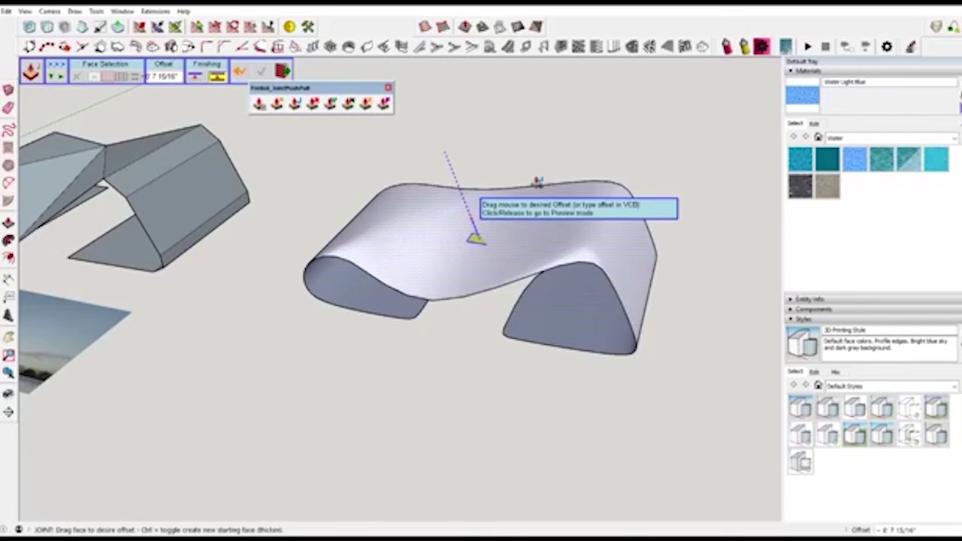
key(Escape)
click(322, 109)
click(473, 242)
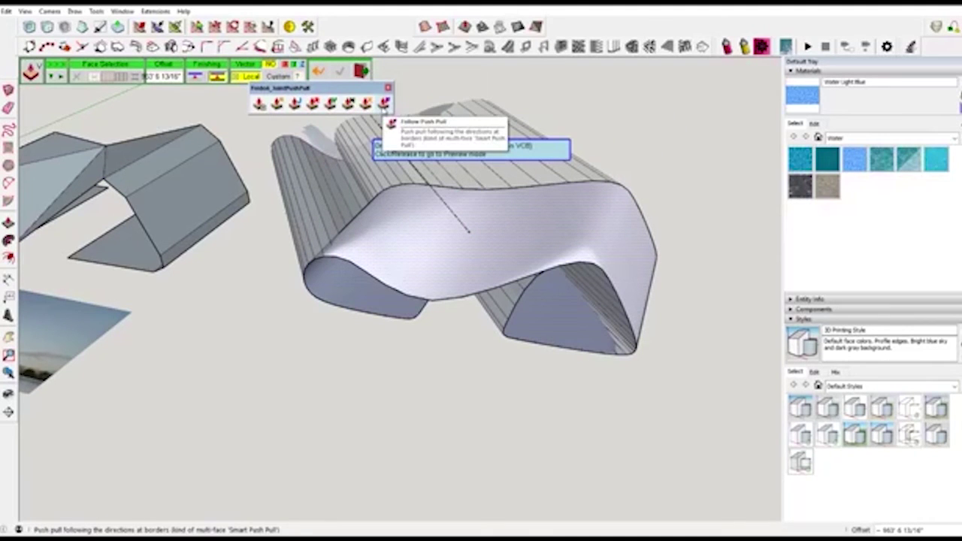
- Try to thicken the shell inward with Round Push Pull at an offset of about 13' 2 5/8"
click(384, 103)
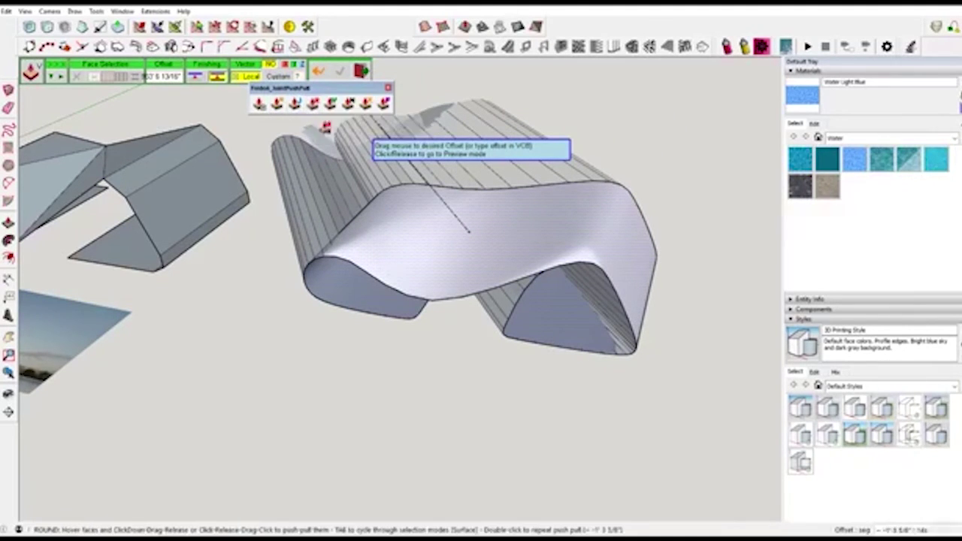
click(455, 250)
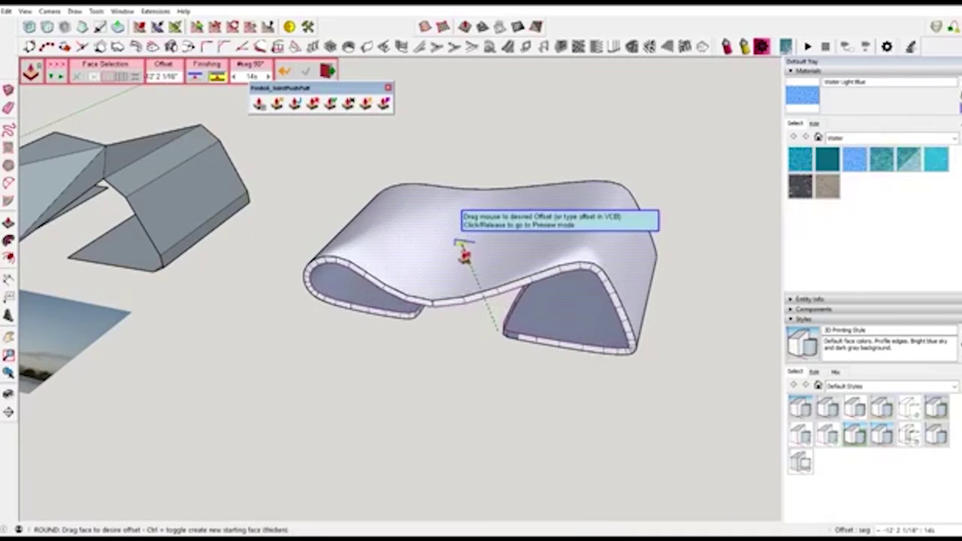
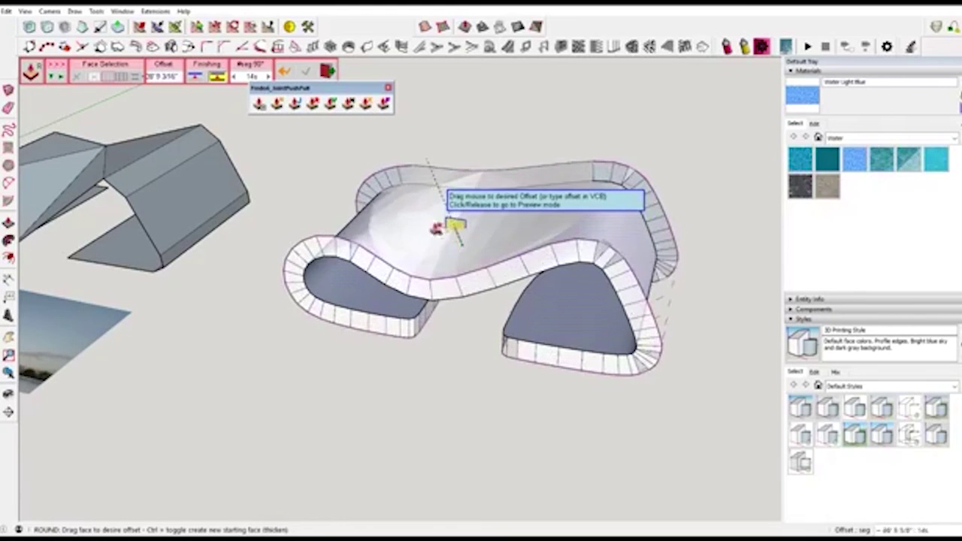
click(422, 276)
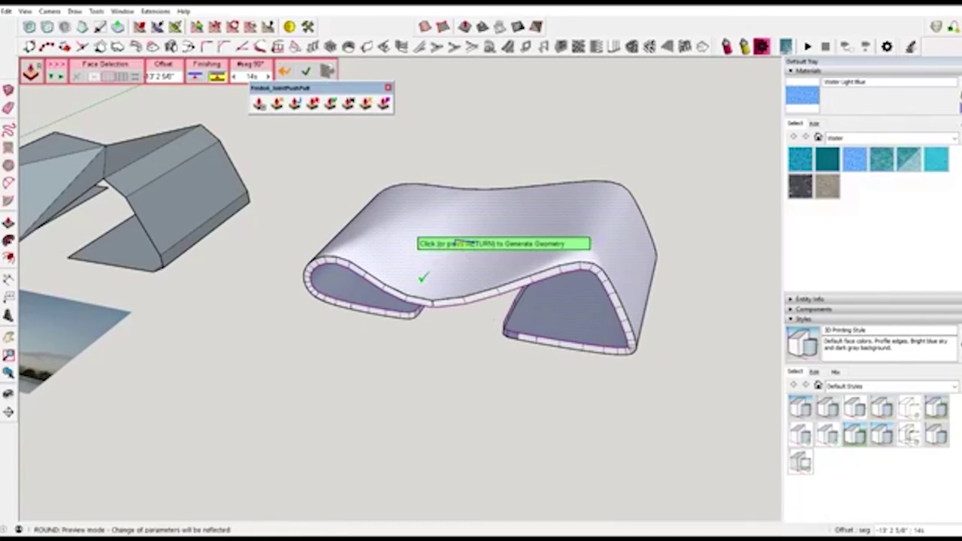
click(422, 276)
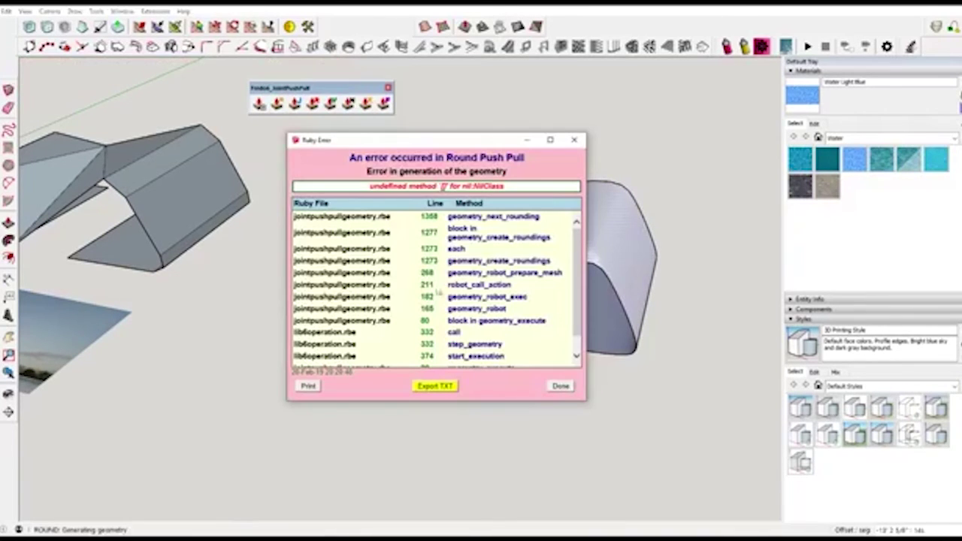
click(561, 386)
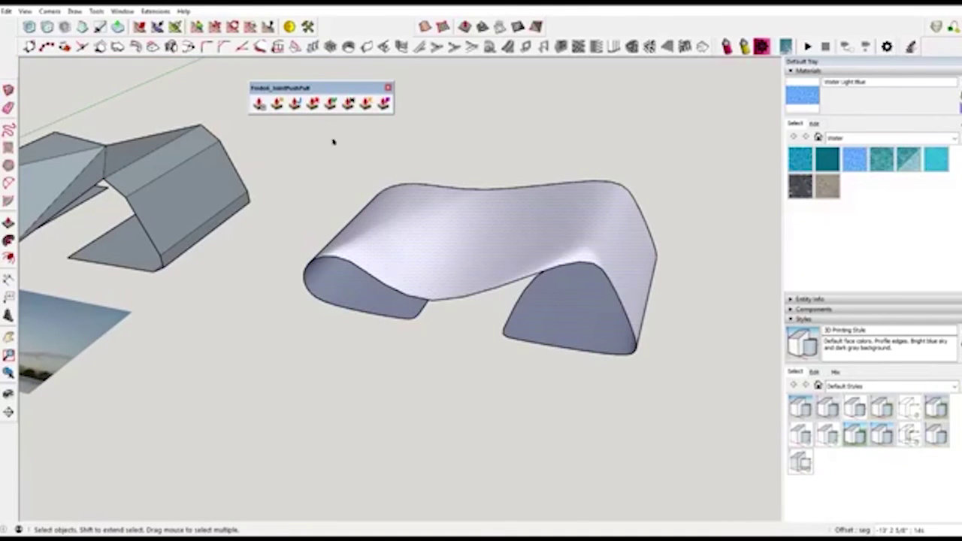
- Try offsetting the shell surface with Vector Push Pull and with Normal Push Pull at about 16' 8 7/8", and undo the result
click(331, 103)
click(474, 257)
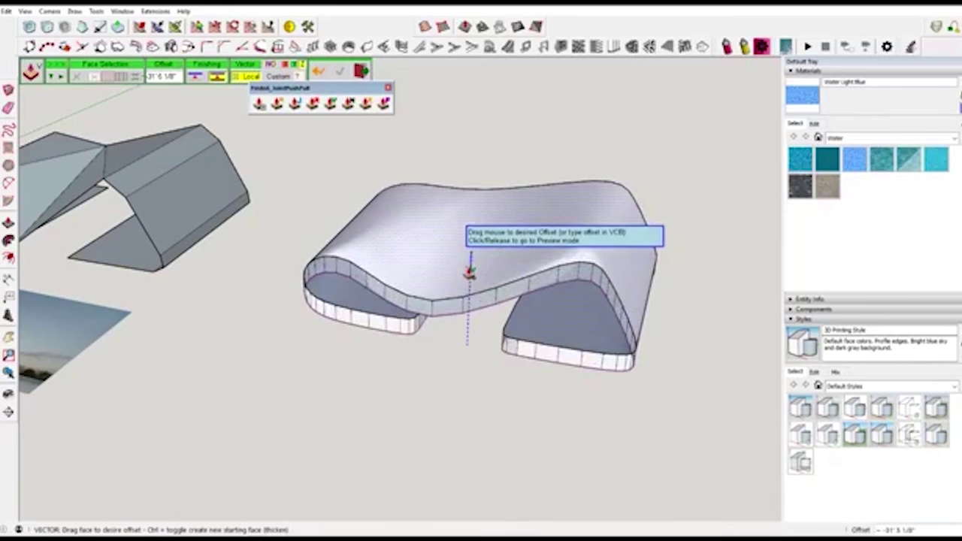
click(347, 103)
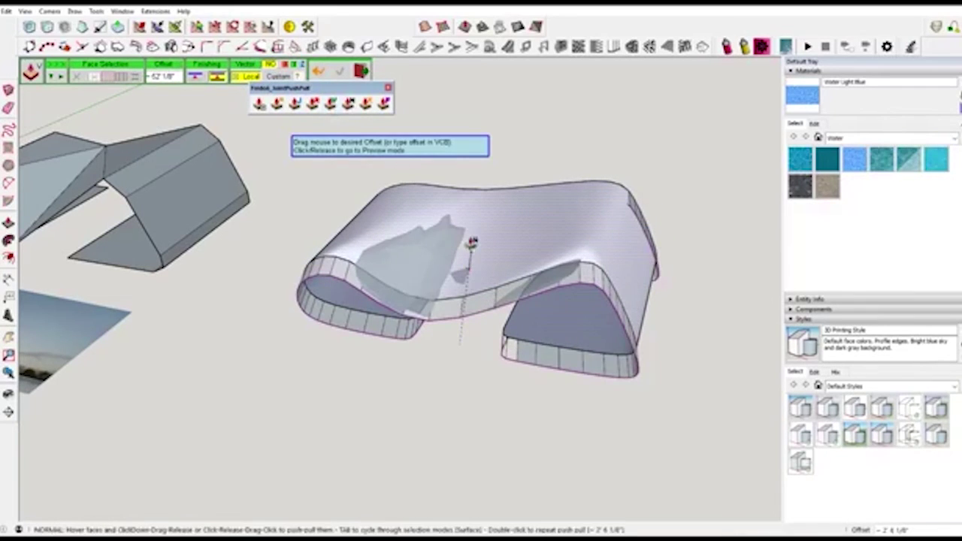
click(468, 238)
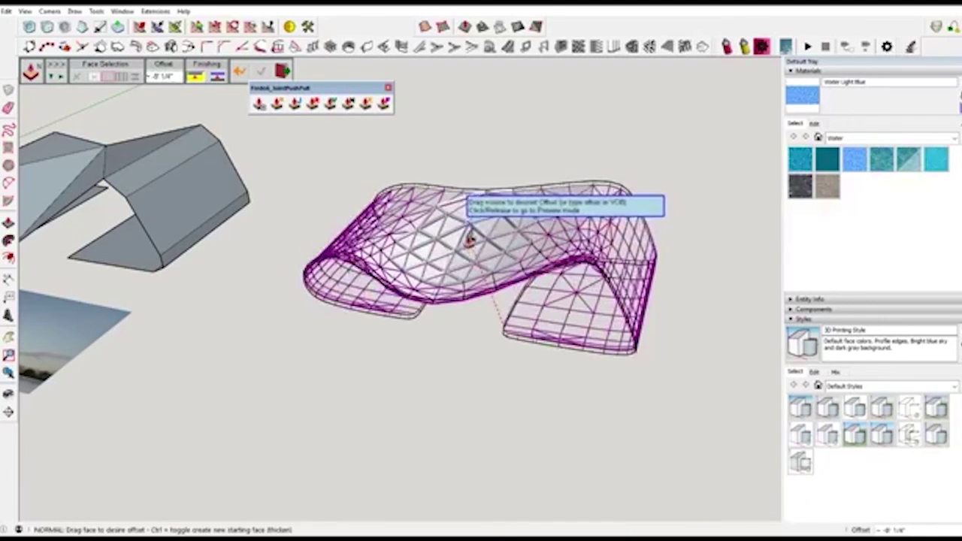
click(500, 281)
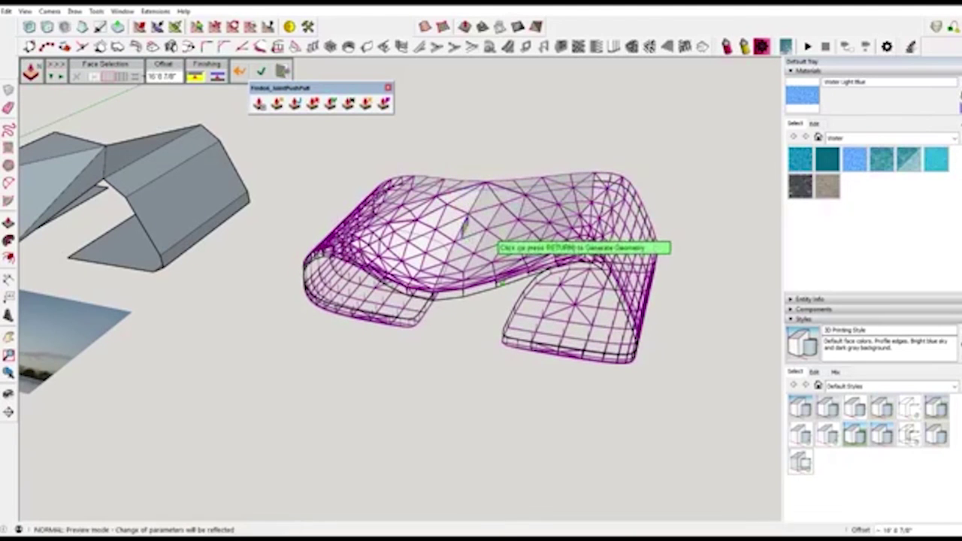
click(485, 277)
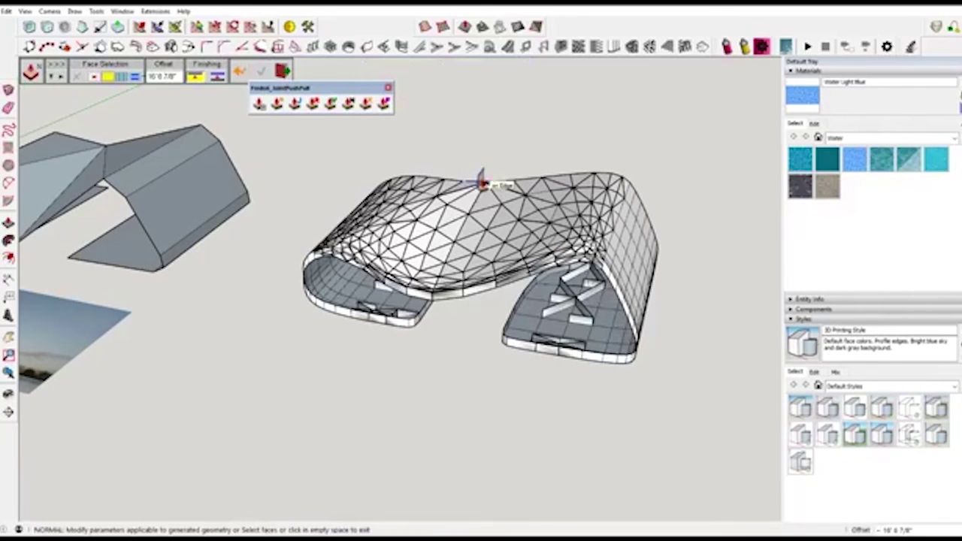
key(ctrl+z)
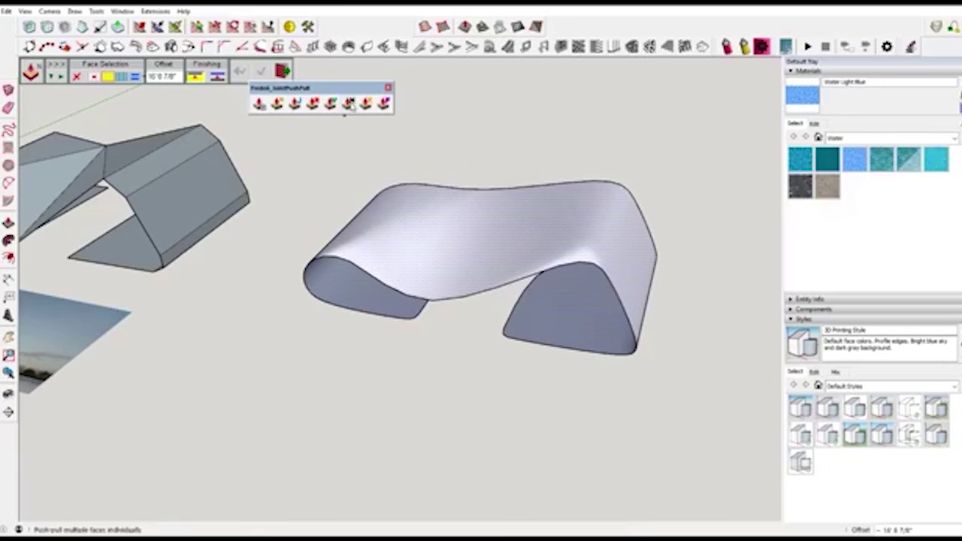
- Try offsetting the smoothed shell surface with Extrude Push Pull, and cancel it
click(366, 105)
click(468, 220)
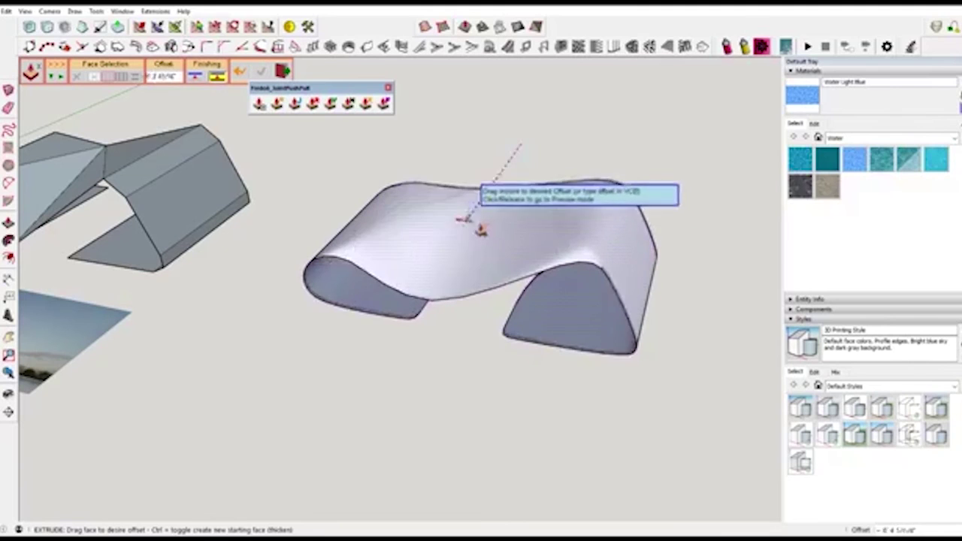
key(Escape)
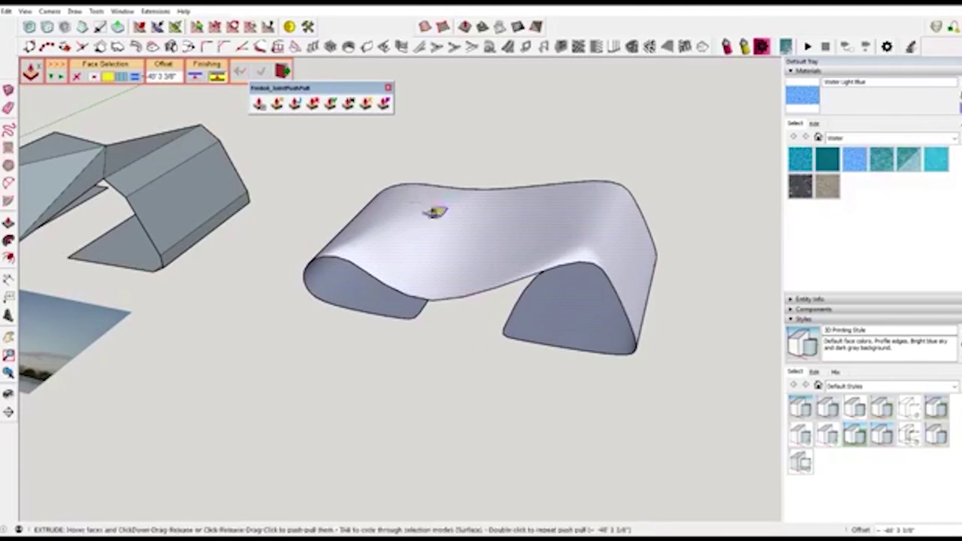
- Try the Thicken Push Pull tool on the smoothed shell surface and leave it without generating geometry
click(277, 103)
click(481, 236)
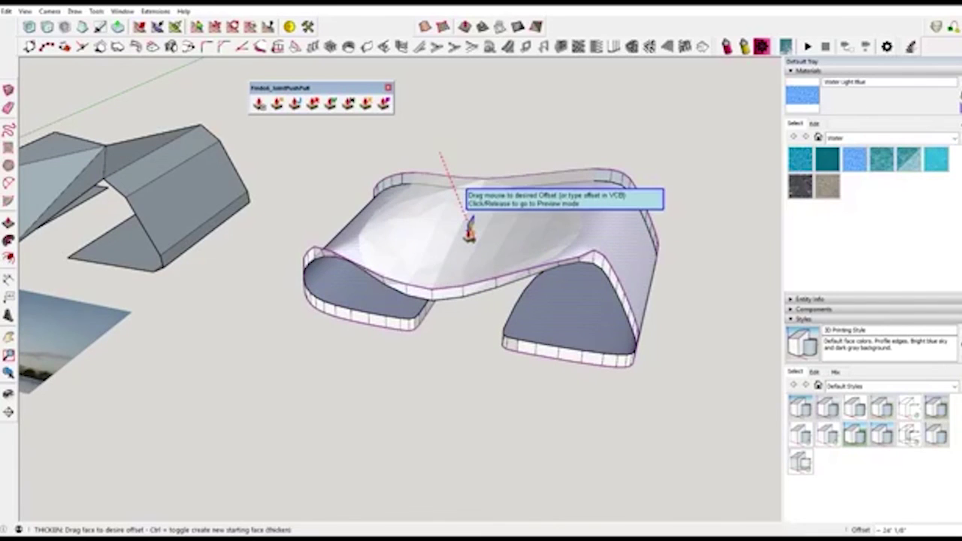
key(Escape)
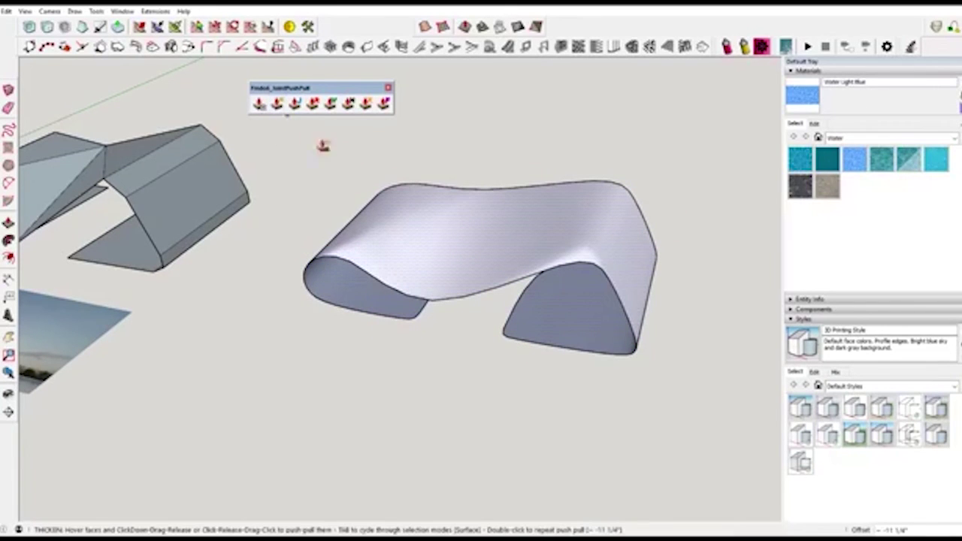
click(471, 231)
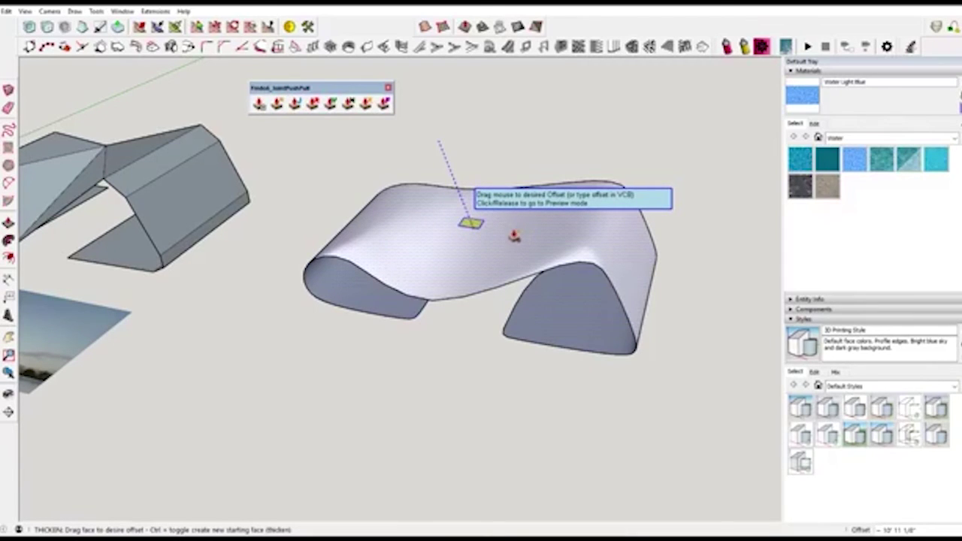
click(466, 232)
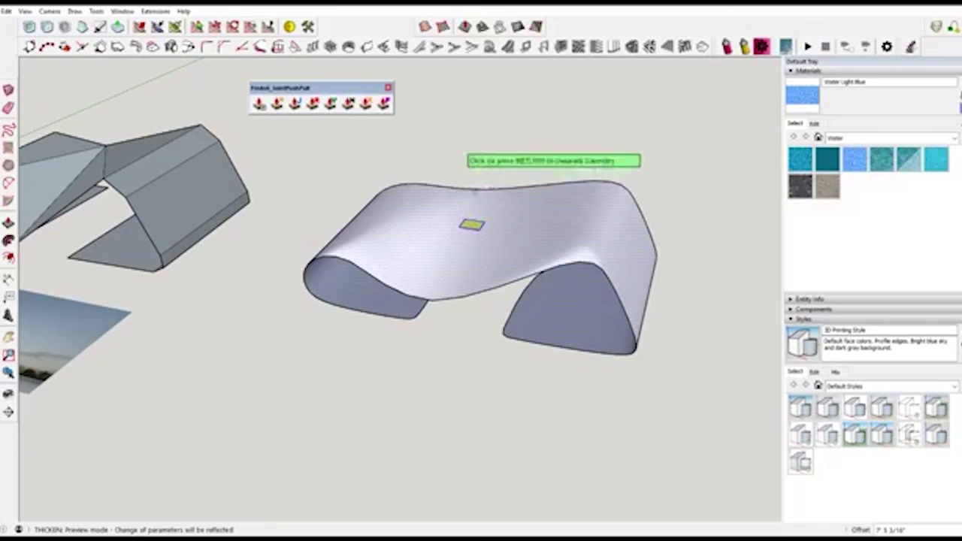
click(309, 121)
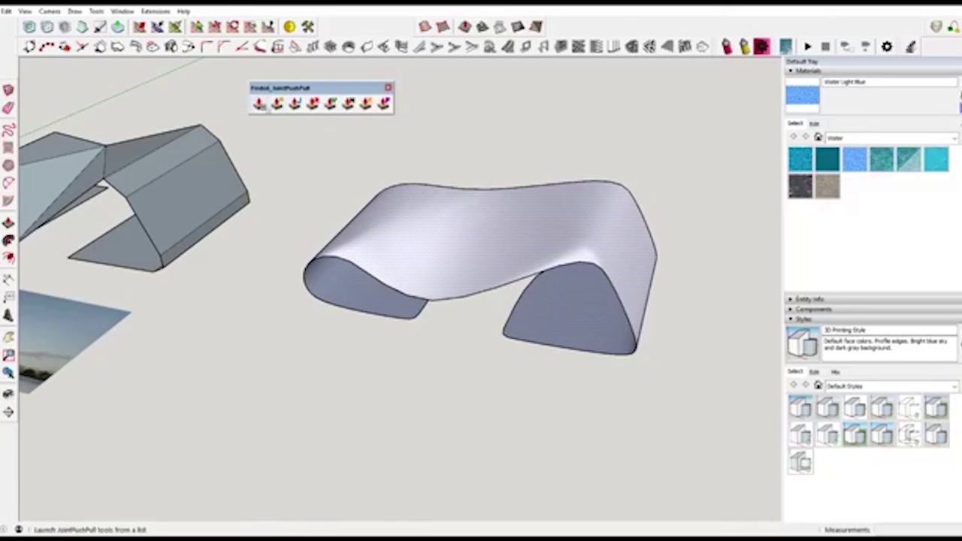
- Thicken the smoothed shell inward with Follow Push Pull at an offset of about 21'
click(258, 103)
double_click(460, 225)
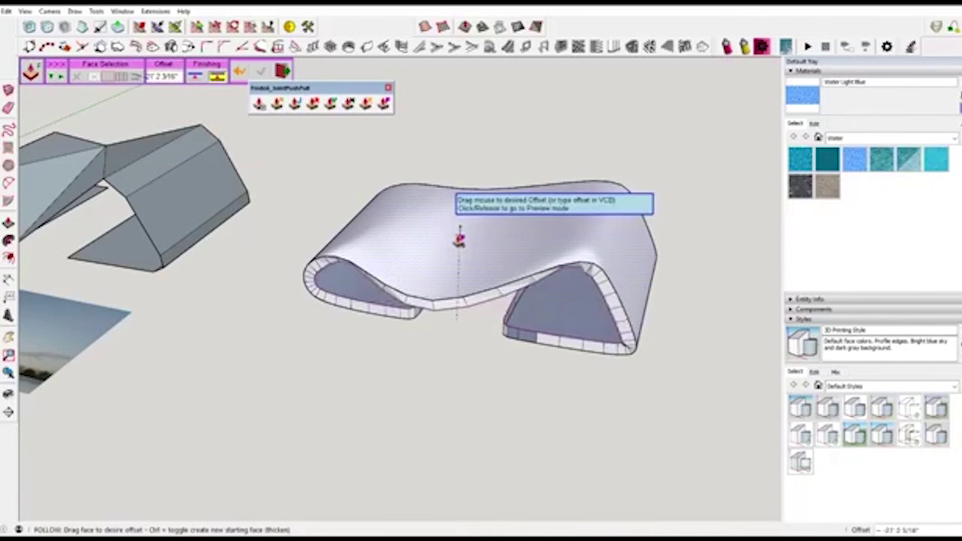
click(458, 238)
key(Return)
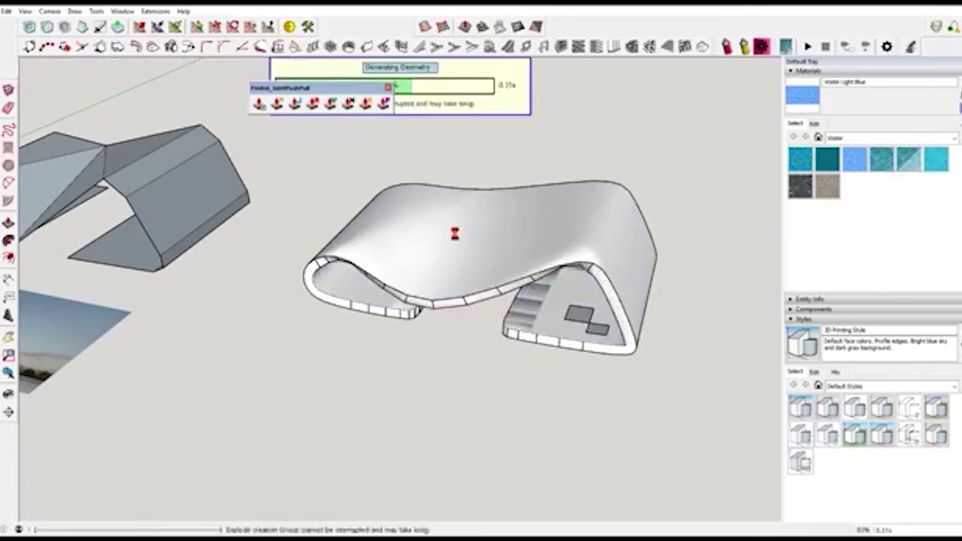
- Close the two four-sided holes in the underside of the shell's foot by drawing lines across their corners
middle_drag(466, 323, 345, 245)
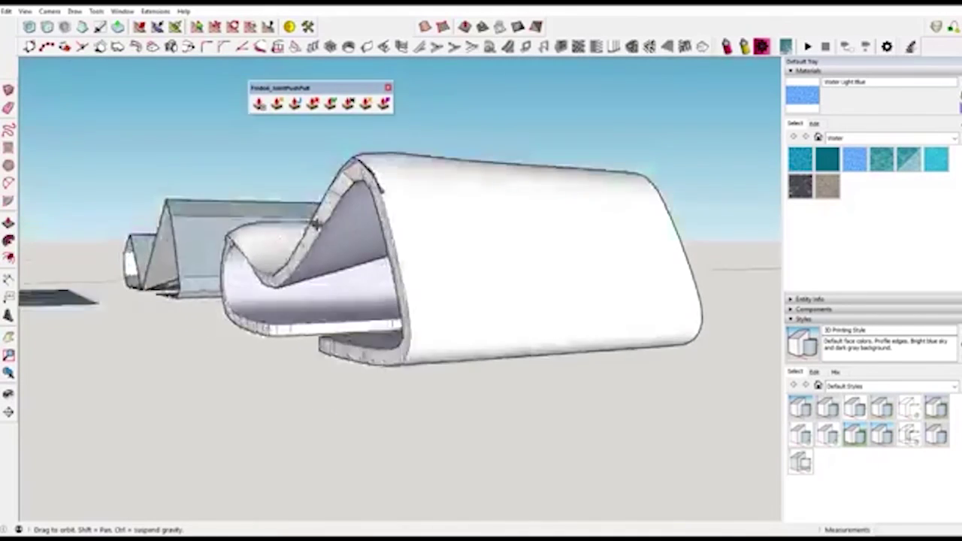
middle_drag(345, 245, 637, 117)
scroll(591, 313, up, 2)
key(l)
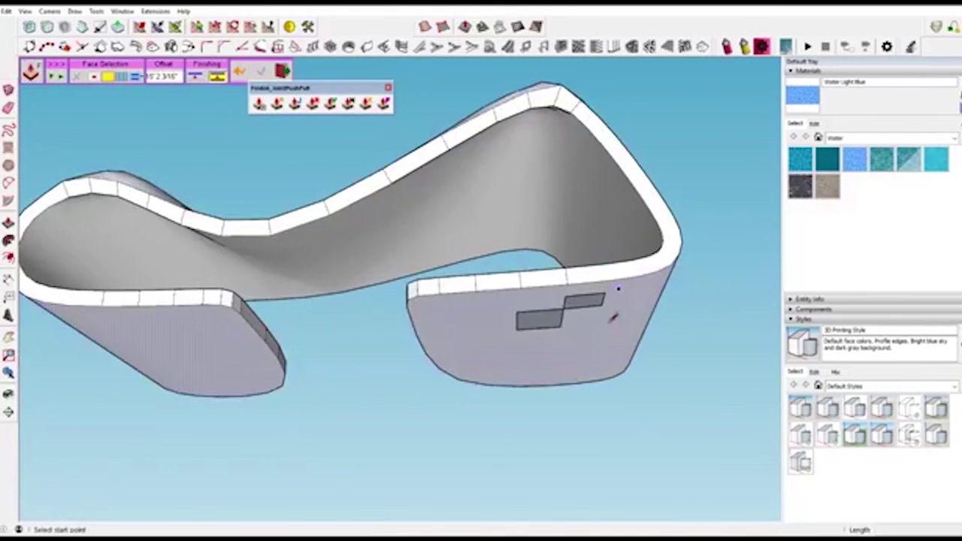
scroll(606, 297, up, 2)
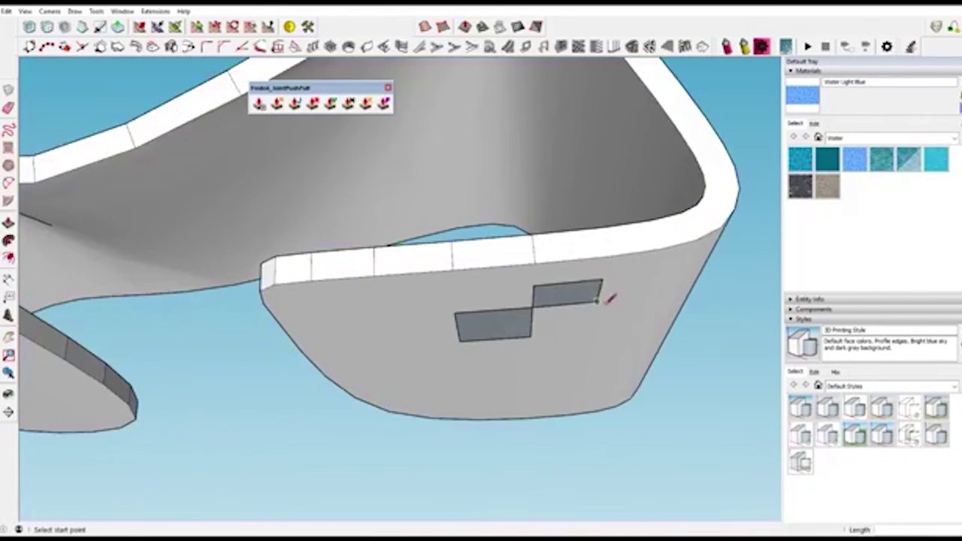
click(600, 280)
click(532, 307)
click(461, 338)
- Erase the leftover patching lines on the shell's underside and clear the dividing edges along the foot's thickness face
key(e)
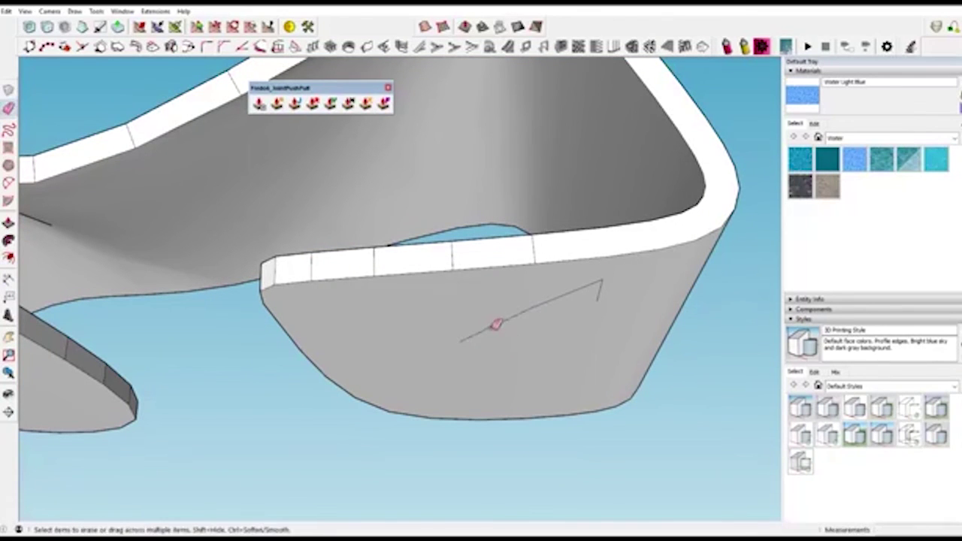
mouse_move(494, 316)
mouse_down()
mouse_move(584, 274)
mouse_move(538, 250)
mouse_up()
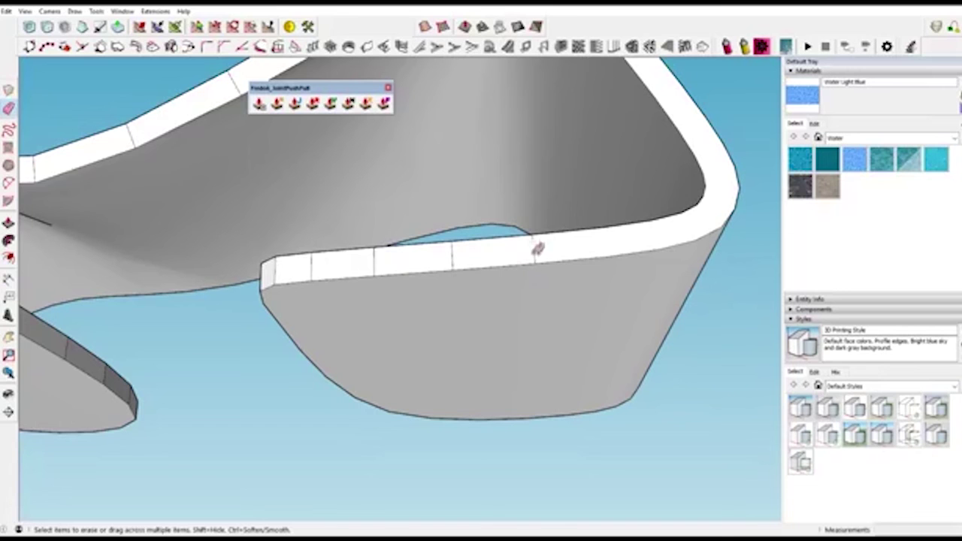
drag(417, 259, 272, 268)
scroll(356, 304, down, 3)
middle_drag(448, 207, 440, 318)
scroll(441, 318, down, 4)
mouse_move(475, 276)
middle_down()
mouse_move(474, 252)
mouse_move(467, 300)
mouse_move(288, 290)
mouse_move(262, 278)
mouse_move(547, 253)
middle_up()
scroll(467, 301, up, 4)
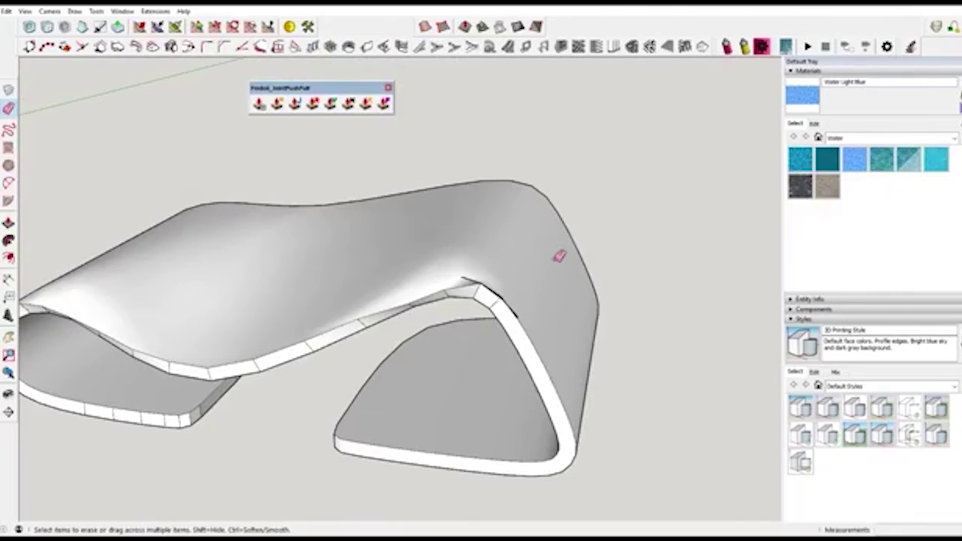
scroll(551, 258, down, 5)
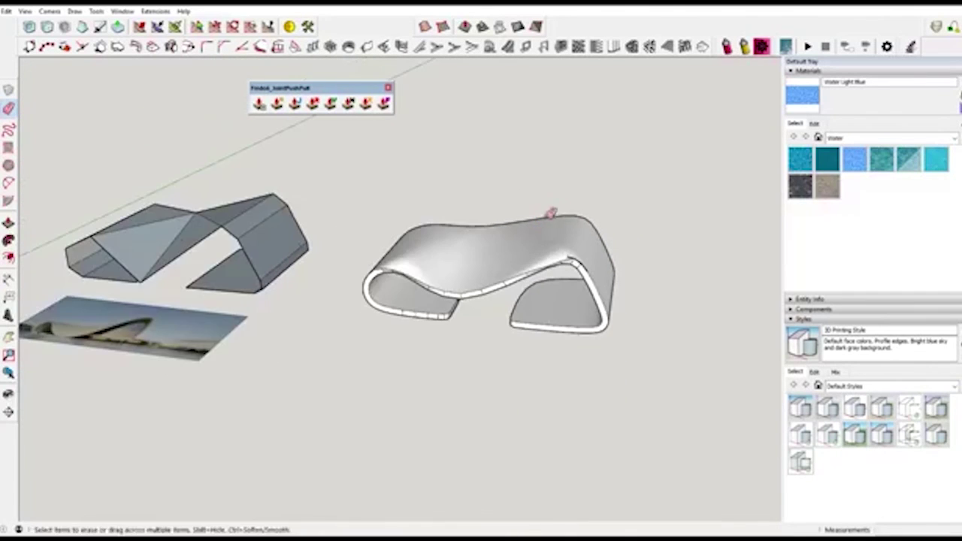
- Examine the earlier test models: the smoothed form inside its triangulated cage and the curved strips inside the gridded boxes
key(F2)
scroll(499, 189, down, 6)
shift+middle_drag(472, 300, 542, 197)
scroll(511, 244, up, 8)
scroll(402, 220, up, 4)
middle_drag(380, 221, 596, 271)
scroll(358, 170, up, 7)
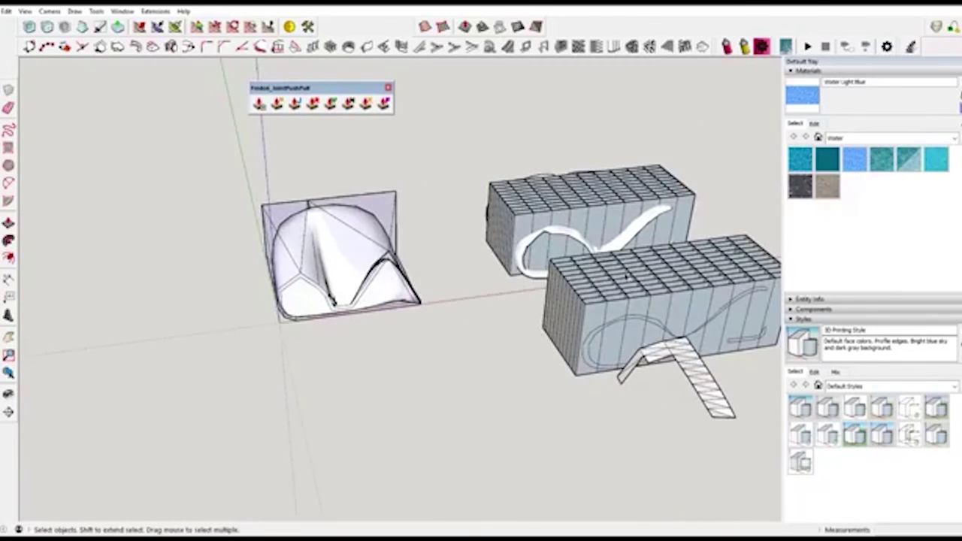
middle_drag(718, 241, 607, 314)
scroll(515, 259, up, 5)
middle_drag(517, 263, 301, 363)
scroll(368, 279, down, 2)
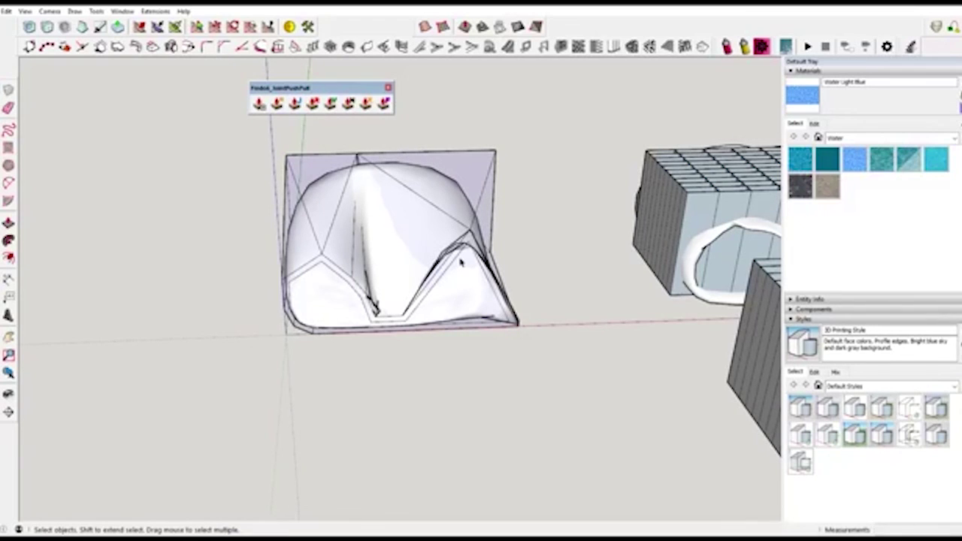
shift+middle_drag(461, 262, 452, 266)
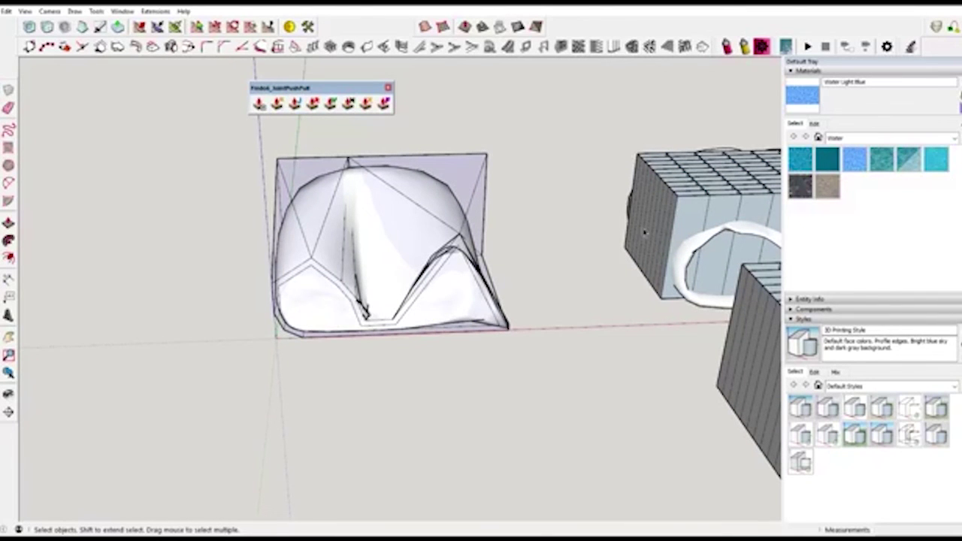
shift+middle_drag(725, 273, 434, 353)
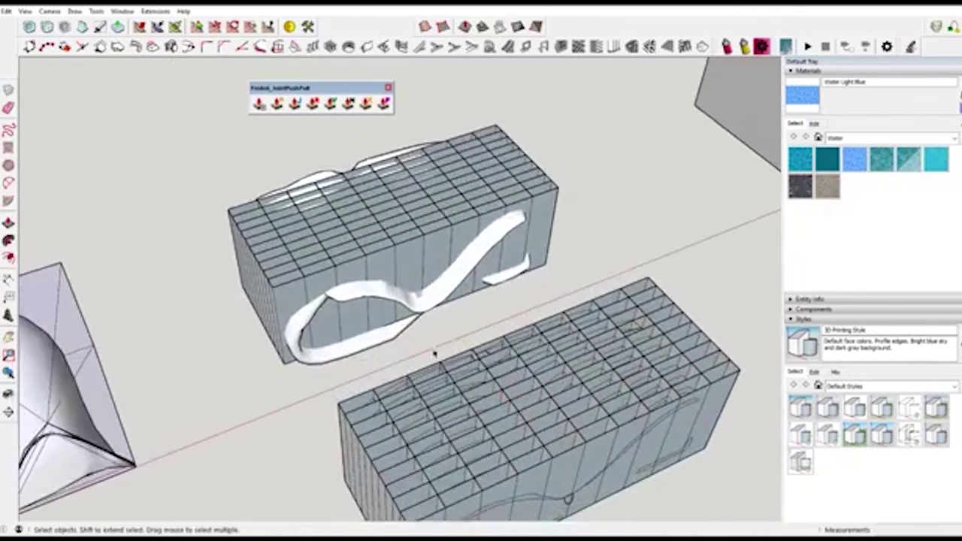
scroll(422, 306, down, 3)
mouse_move(484, 336)
middle_down()
mouse_move(494, 358)
mouse_move(492, 345)
middle_up()
scroll(425, 258, up, 5)
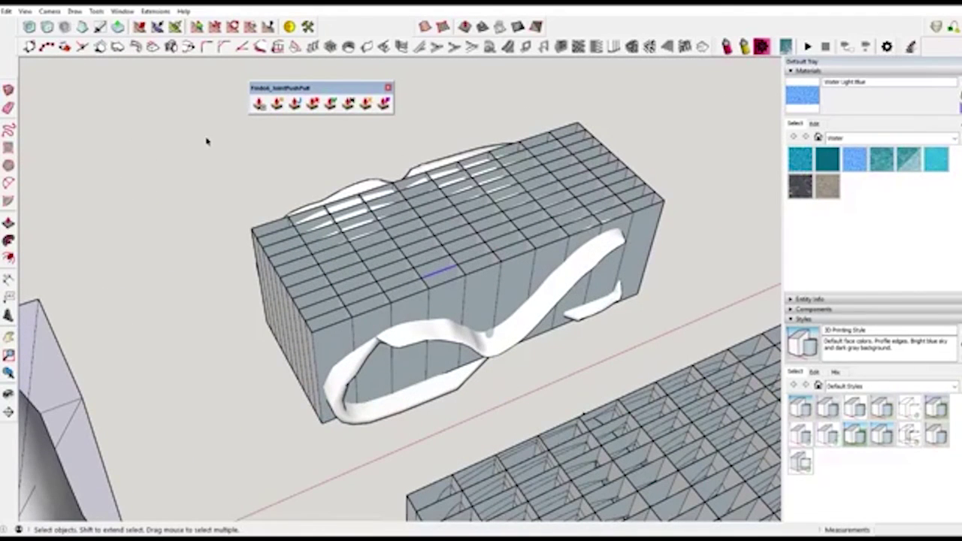
- Try copying the smooth curved form out of its gridded box along the green axis, about 41' away
click(557, 307)
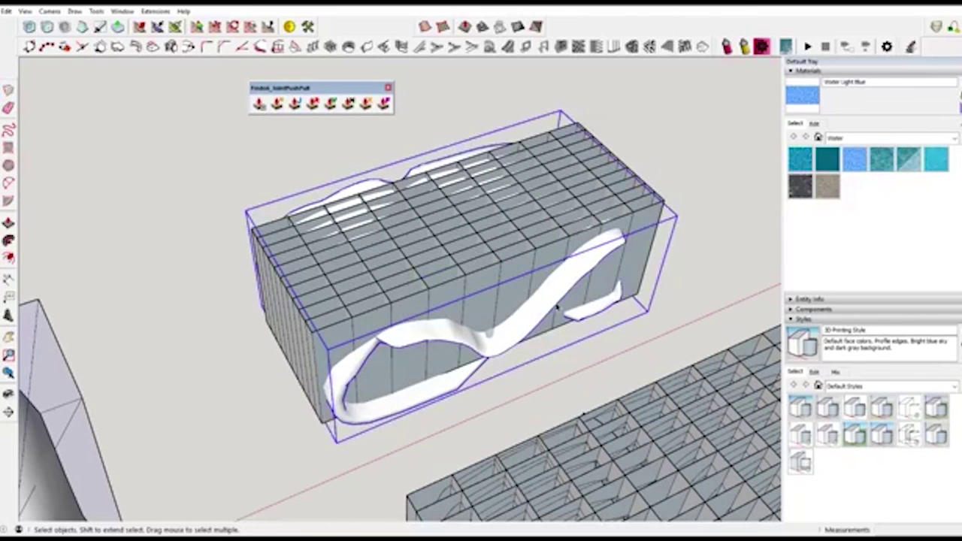
key(m)
scroll(563, 305, down, 3)
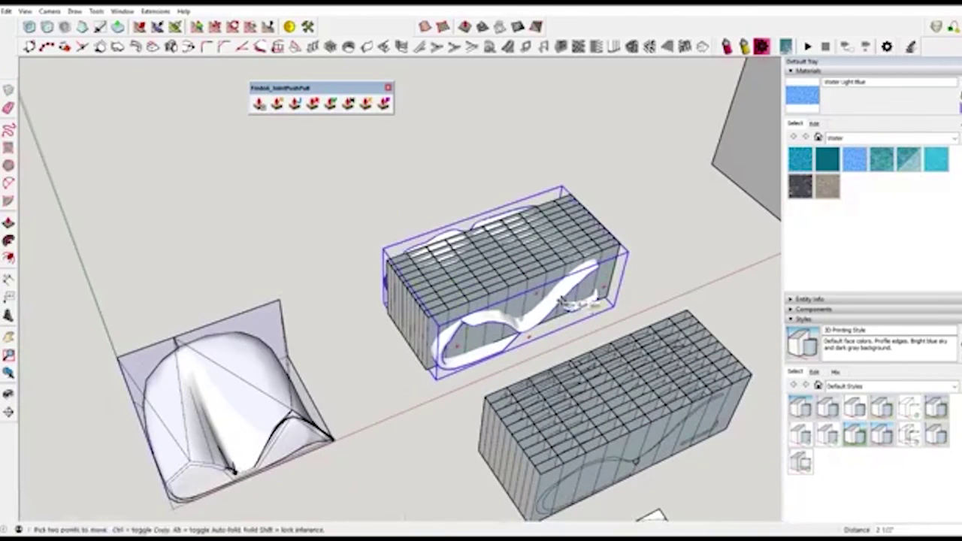
key(ctrl)
click(563, 304)
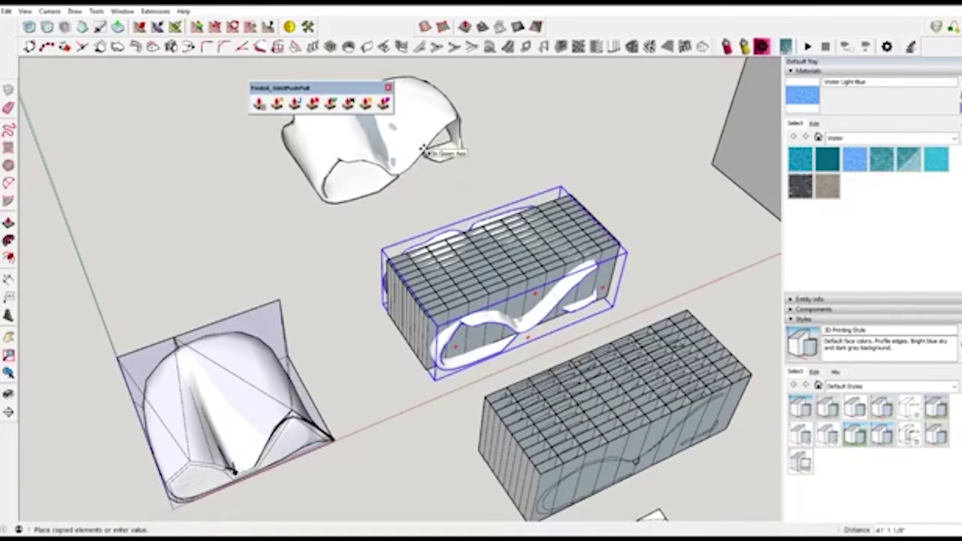
key(Escape)
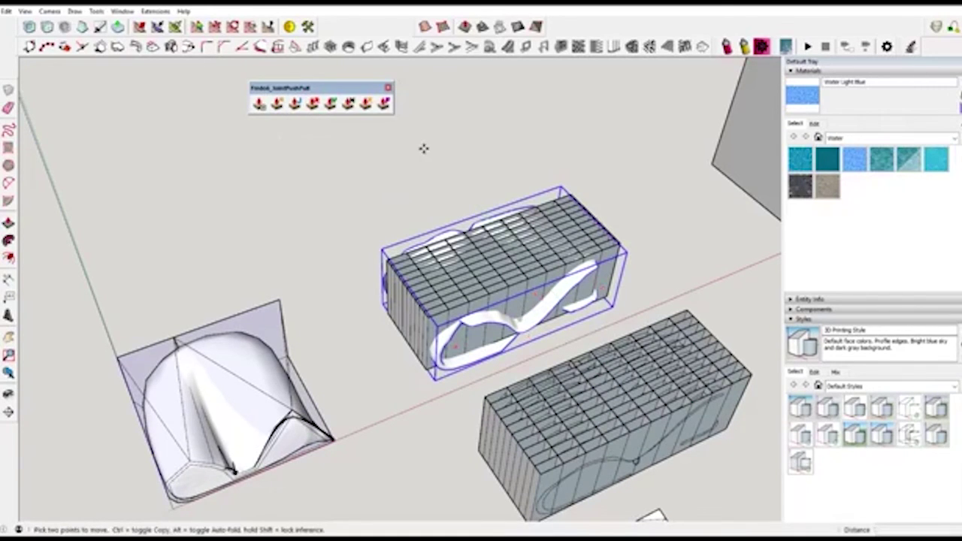
- Compare the lofted strip model, the folded low-poly cage and the thickened shell with the reference photo
scroll(423, 148, down, 5)
middle_drag(451, 196, 598, 259)
scroll(701, 308, up, 6)
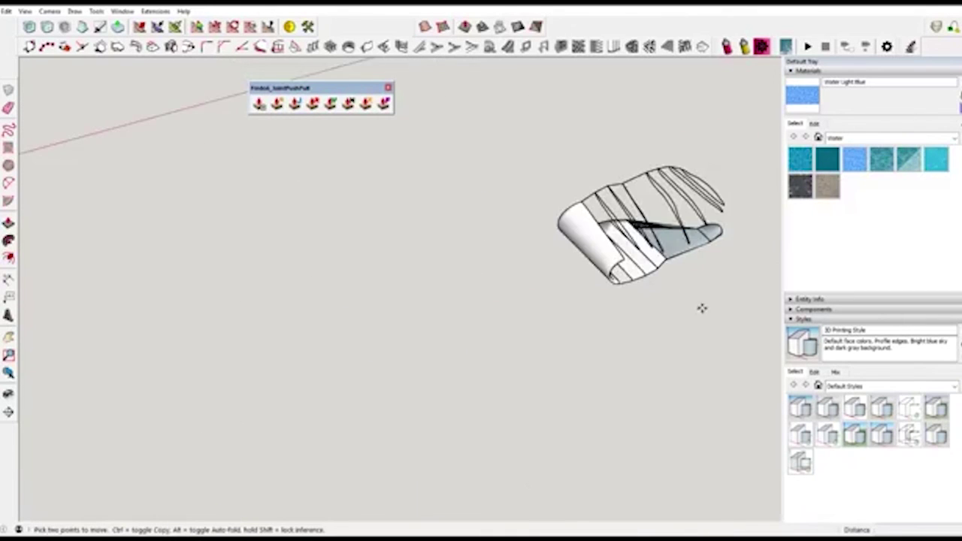
scroll(670, 276, down, 5)
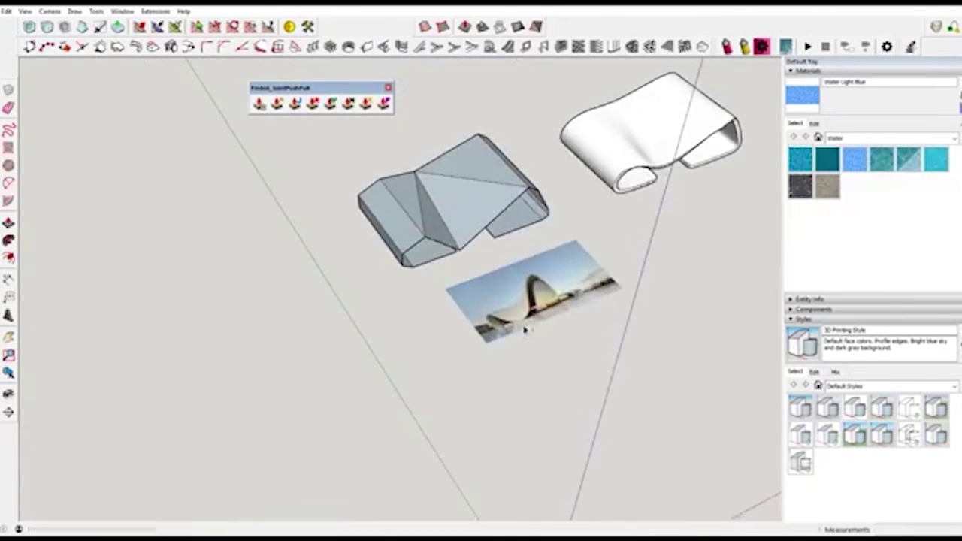
key(space)
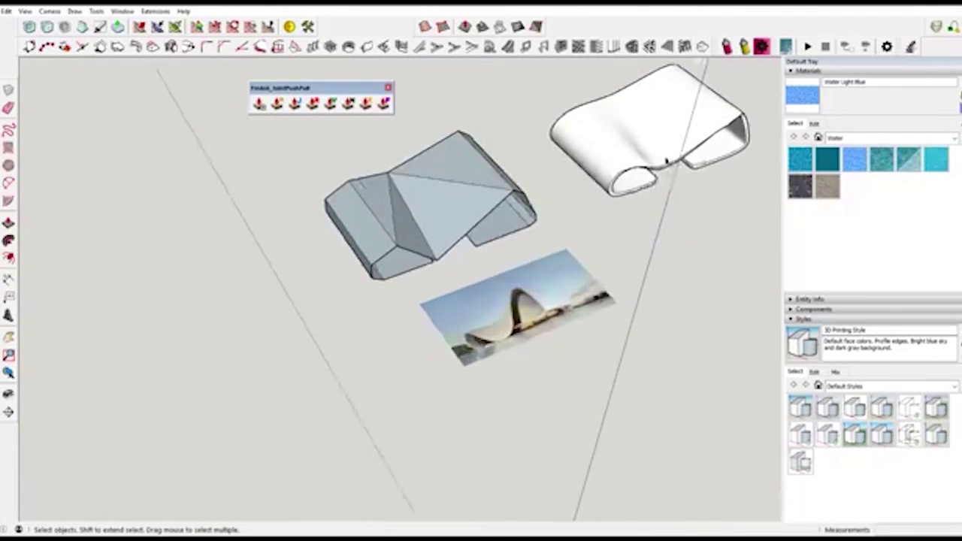
scroll(646, 135, up, 4)
scroll(643, 141, down, 4)
middle_drag(643, 140, 664, 135)
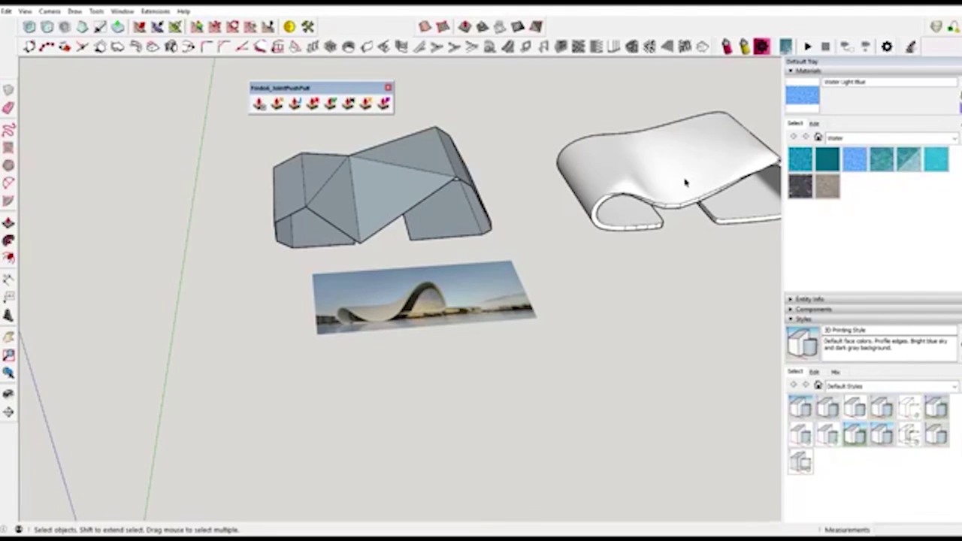
- Examine the earlier test models near the origin, focusing on the curved strips around the first gridded box
scroll(546, 211, down, 3)
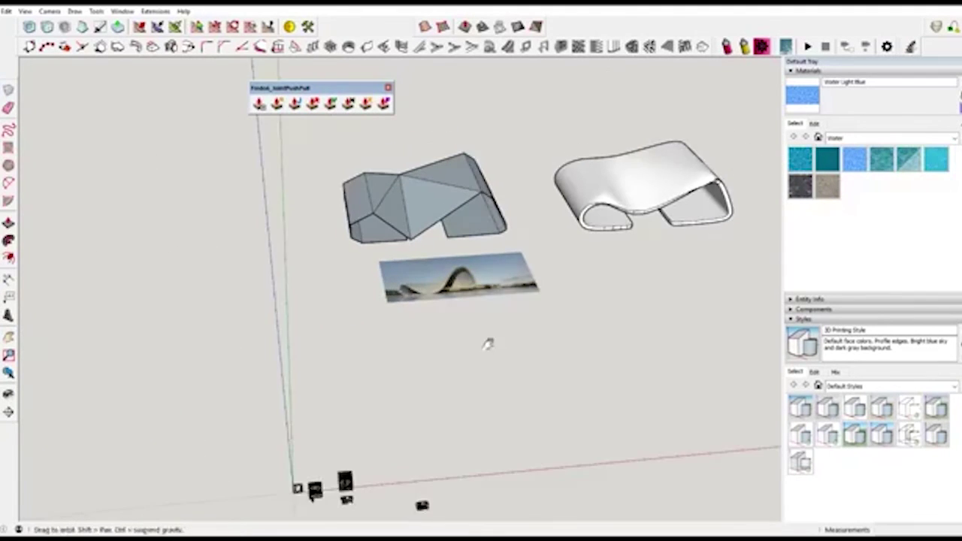
shift+middle_drag(464, 421, 462, 239)
middle_drag(415, 281, 429, 314)
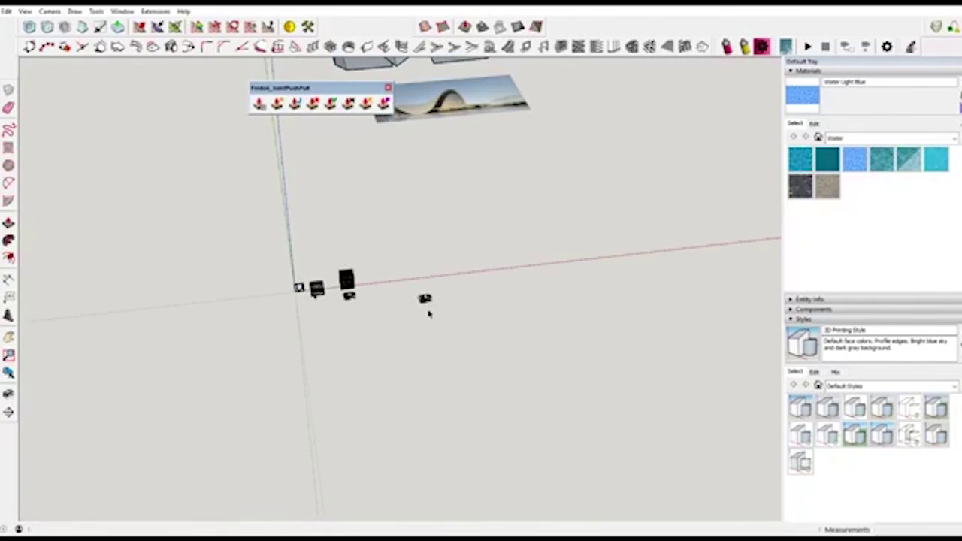
scroll(444, 308, up, 5)
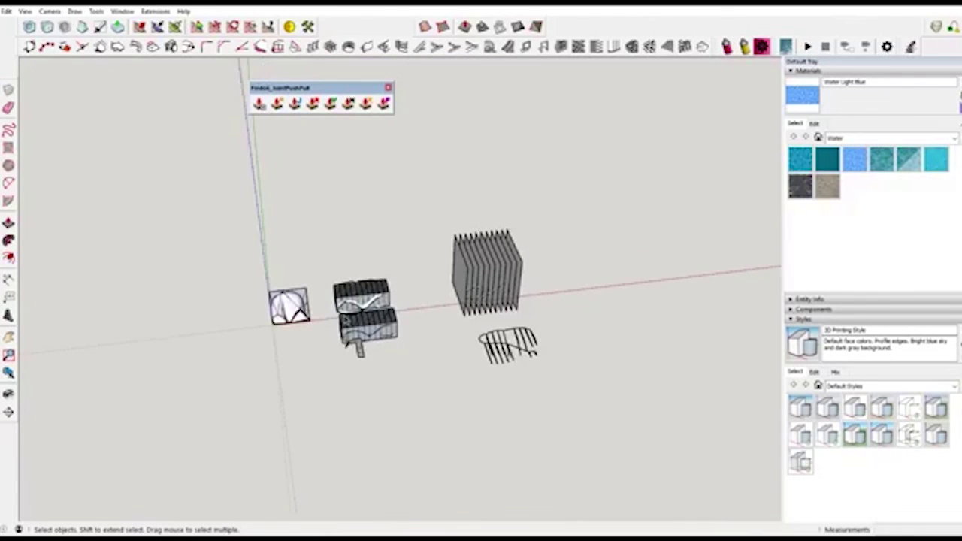
scroll(361, 305, up, 10)
scroll(357, 251, up, 1)
scroll(357, 252, down, 3)
middle_drag(358, 255, 409, 326)
scroll(400, 247, down, 4)
shift+middle_drag(400, 247, 474, 321)
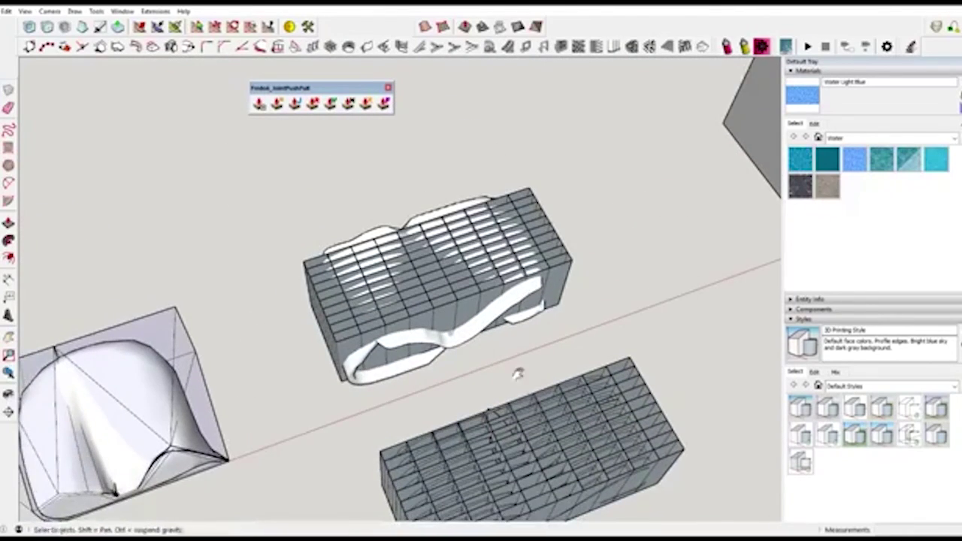
shift+middle_drag(519, 374, 495, 311)
scroll(516, 433, up, 4)
scroll(481, 398, down, 3)
scroll(444, 268, down, 5)
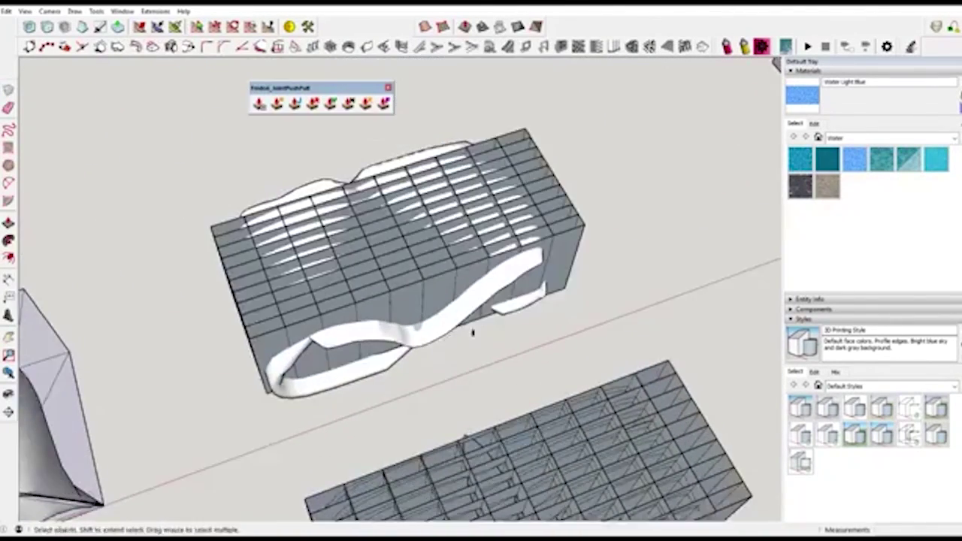
- Move the white triangulated L-shaped patch group from its corner onto the matching corner of the second gridded box
scroll(460, 243, up, 2)
scroll(462, 227, up, 4)
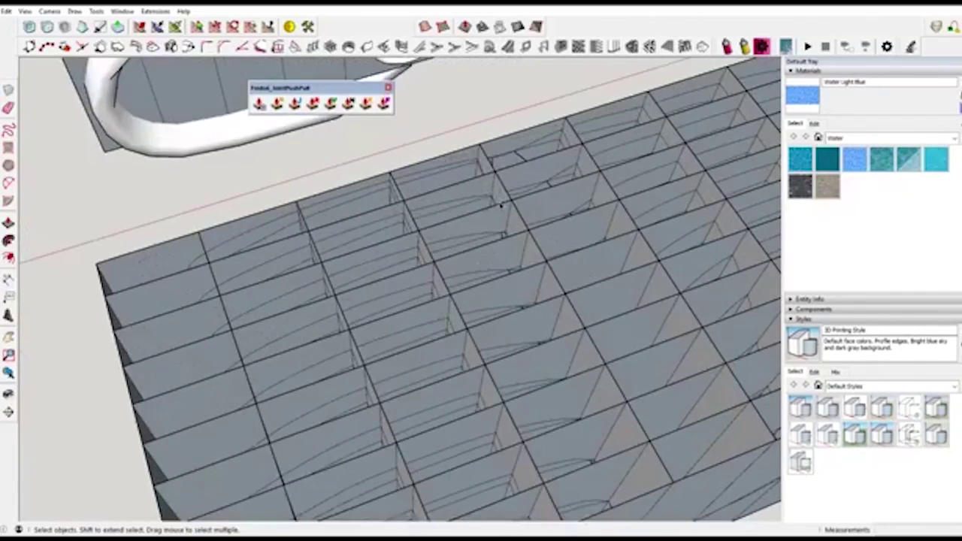
scroll(463, 229, down, 1)
middle_drag(463, 230, 614, 390)
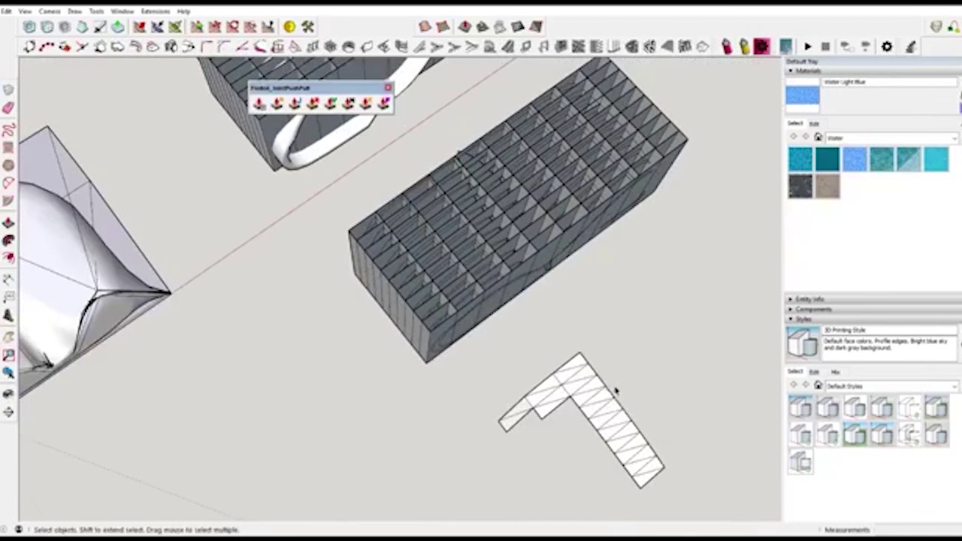
click(593, 404)
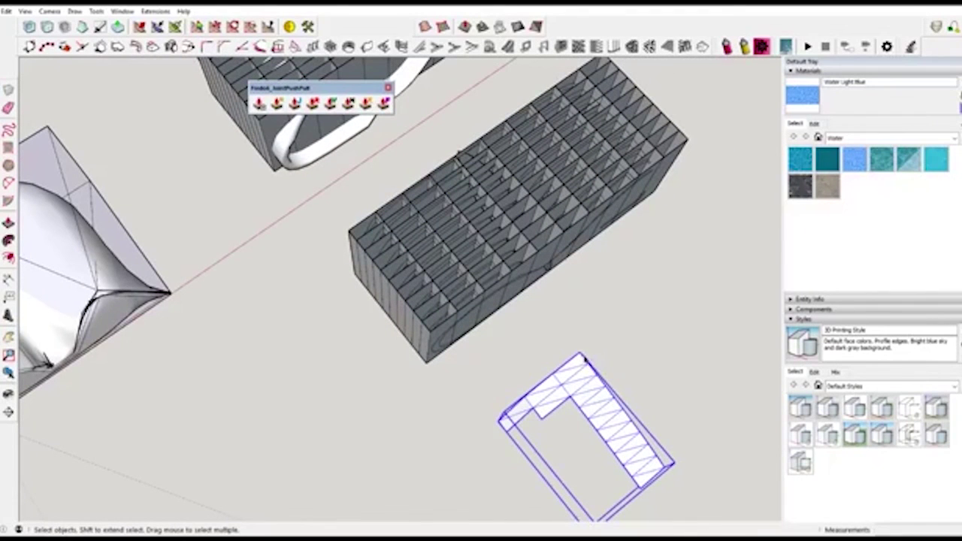
key(m)
click(581, 353)
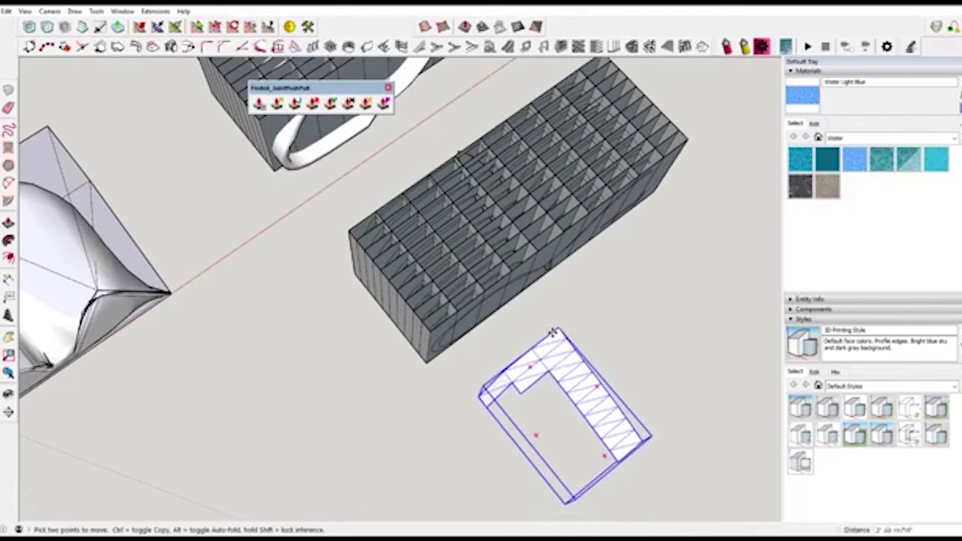
click(347, 230)
scroll(416, 202, up, 5)
key(space)
middle_drag(450, 219, 453, 145)
scroll(406, 209, up, 3)
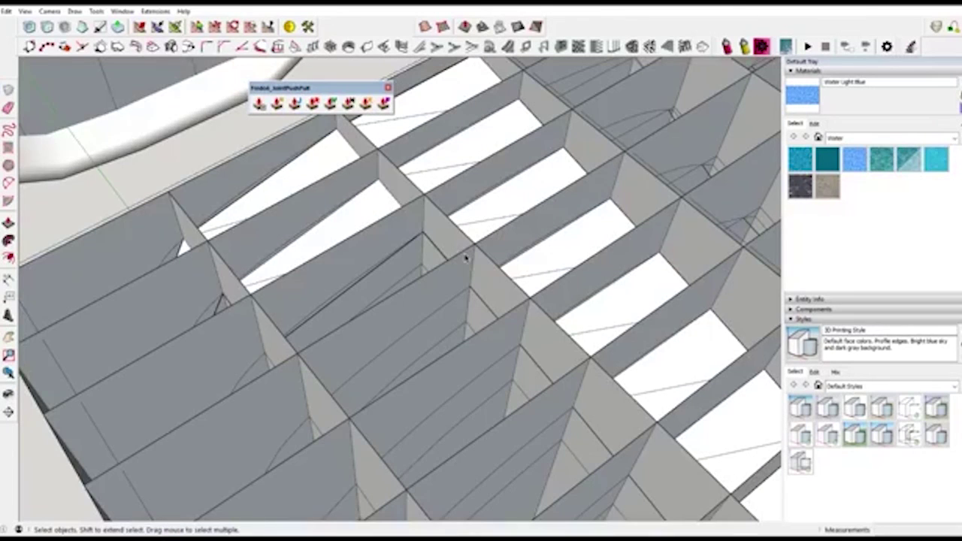
- Draw a line along the wall of the next unpatched grid cell, joining the profile curve points on its two sides
key(l)
middle_drag(403, 238, 549, 277)
scroll(453, 268, up, 4)
click(424, 241)
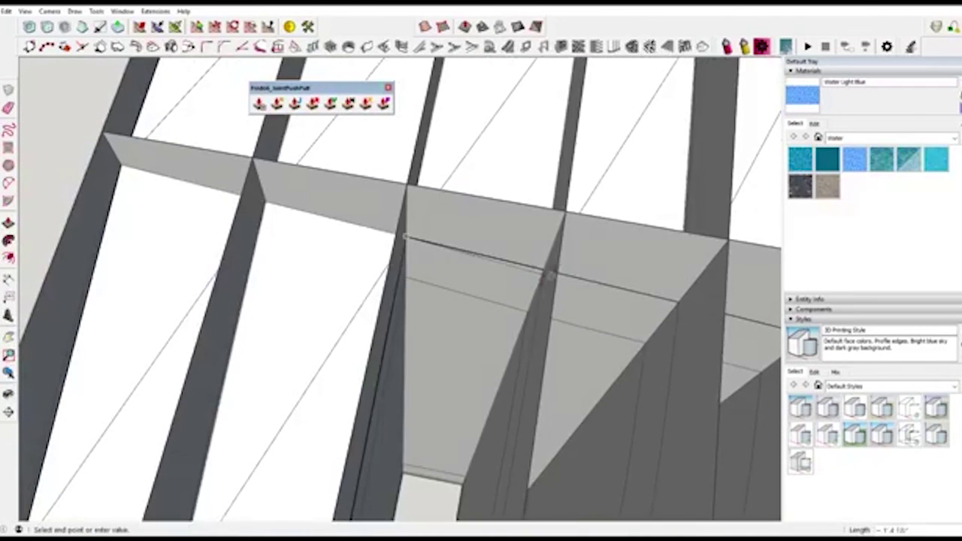
click(549, 268)
click(546, 269)
- Draw the cell's opposite cross line and a diagonal between the profile curves to fill it with triangulated faces
scroll(546, 268, down, 2)
middle_drag(575, 271, 365, 352)
scroll(453, 255, up, 3)
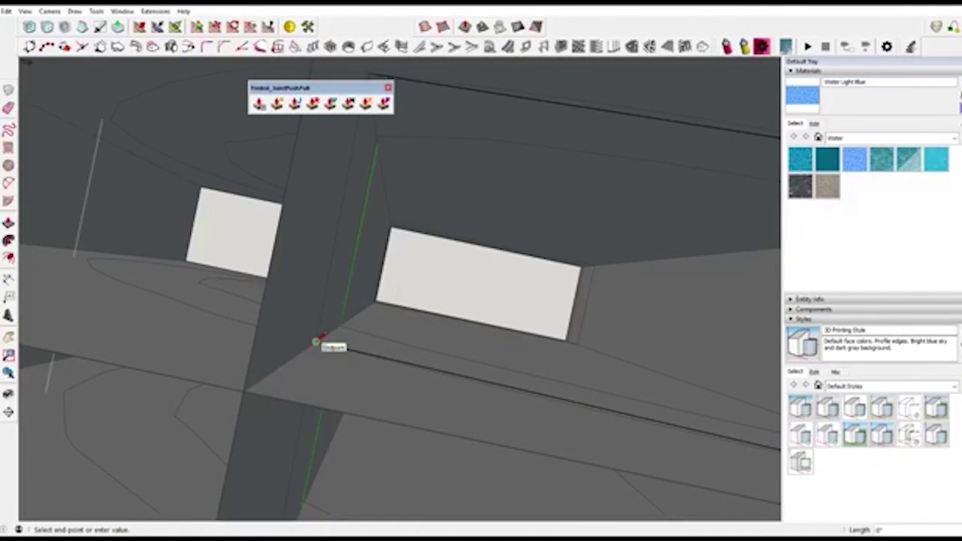
scroll(315, 341, down, 1)
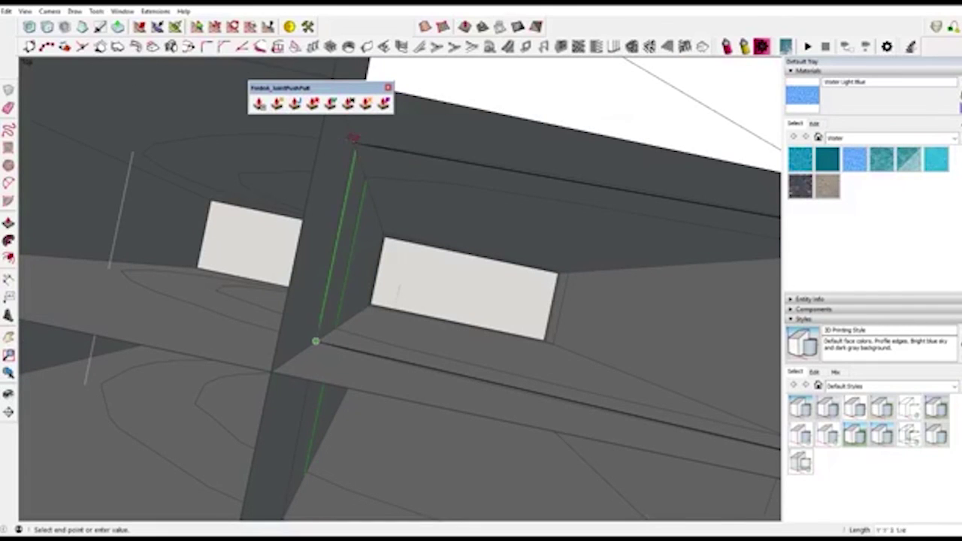
click(353, 142)
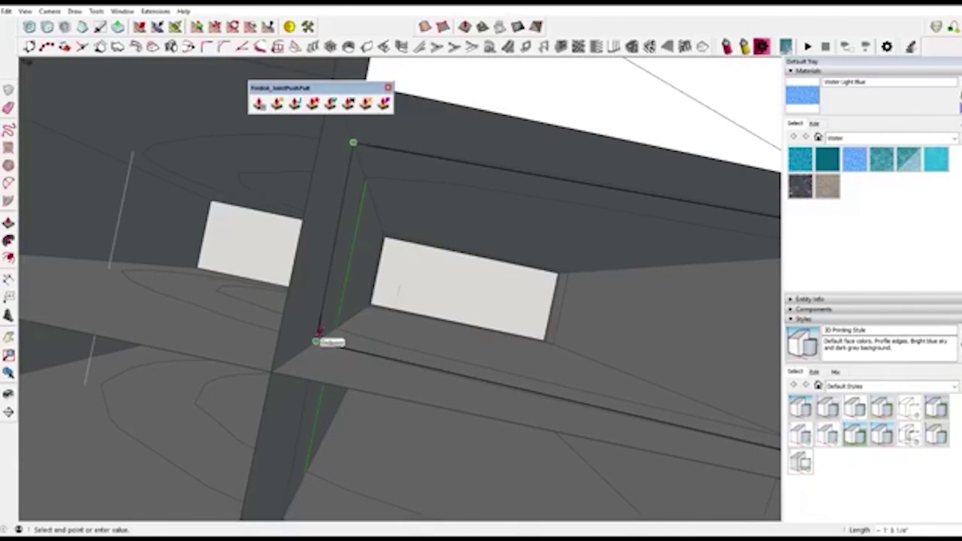
scroll(356, 314, down, 4)
scroll(355, 246, up, 4)
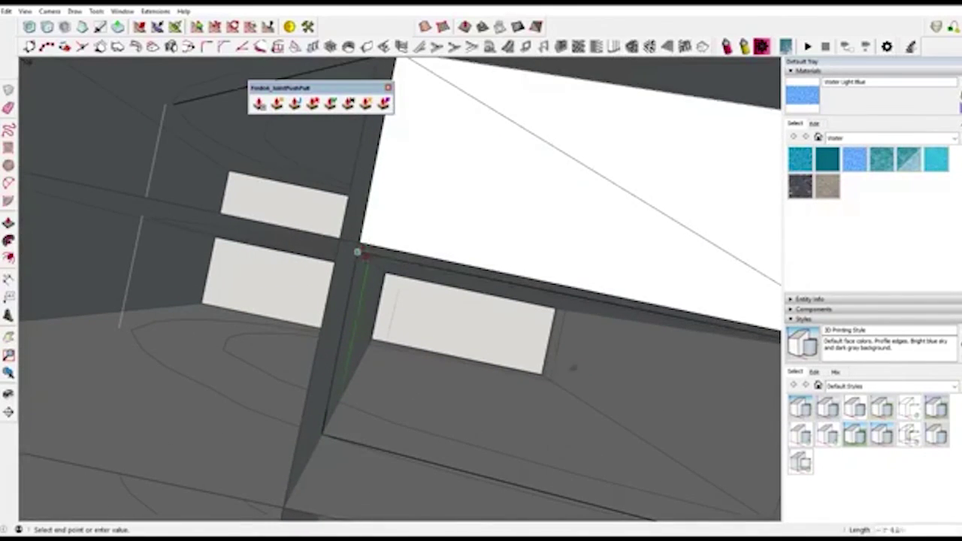
scroll(357, 251, down, 3)
click(507, 322)
middle_drag(506, 322, 502, 214)
scroll(501, 215, down, 3)
scroll(458, 227, up, 2)
key(space)
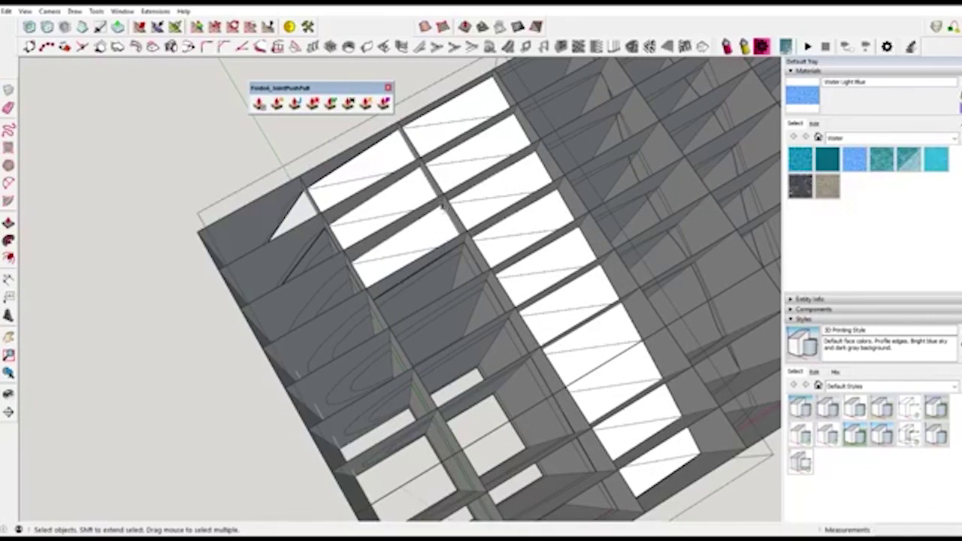
- Compare the two gridded boxes with the row of parallel section planes and the rib wireframe beside it
scroll(418, 235, down, 4)
middle_drag(414, 236, 457, 229)
scroll(479, 278, down, 5)
scroll(456, 228, up, 5)
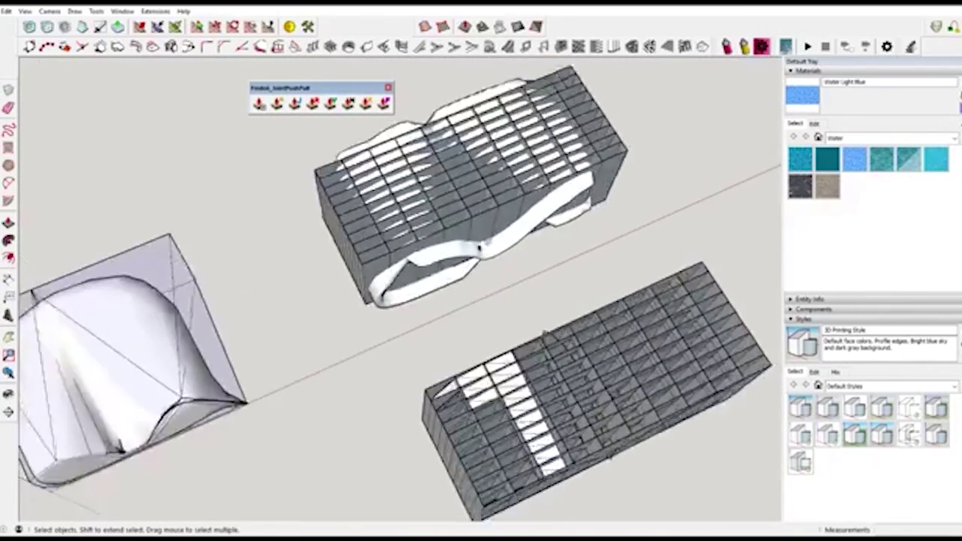
scroll(457, 232, down, 3)
shift+middle_drag(607, 376, 502, 367)
scroll(384, 392, down, 3)
shift+middle_drag(585, 323, 393, 296)
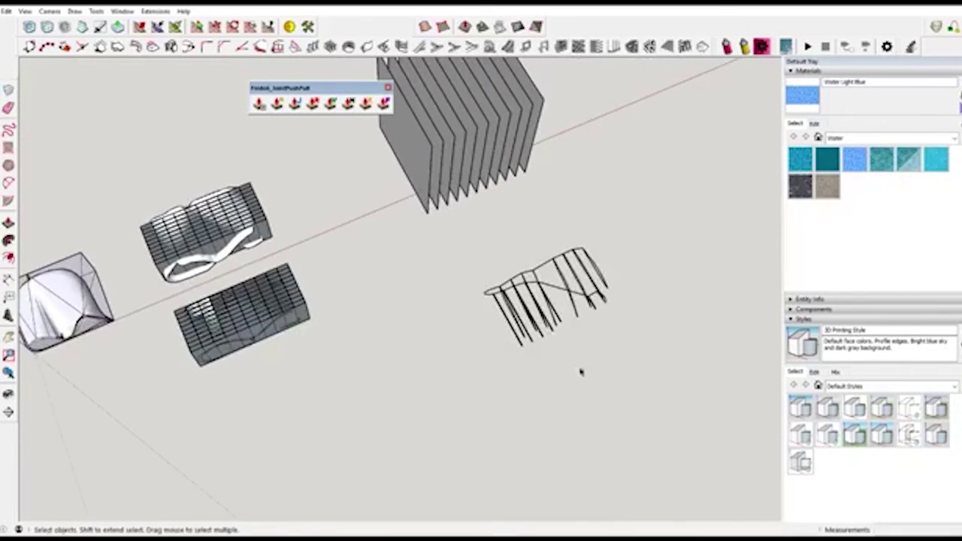
middle_drag(422, 343, 519, 293)
scroll(521, 292, up, 3)
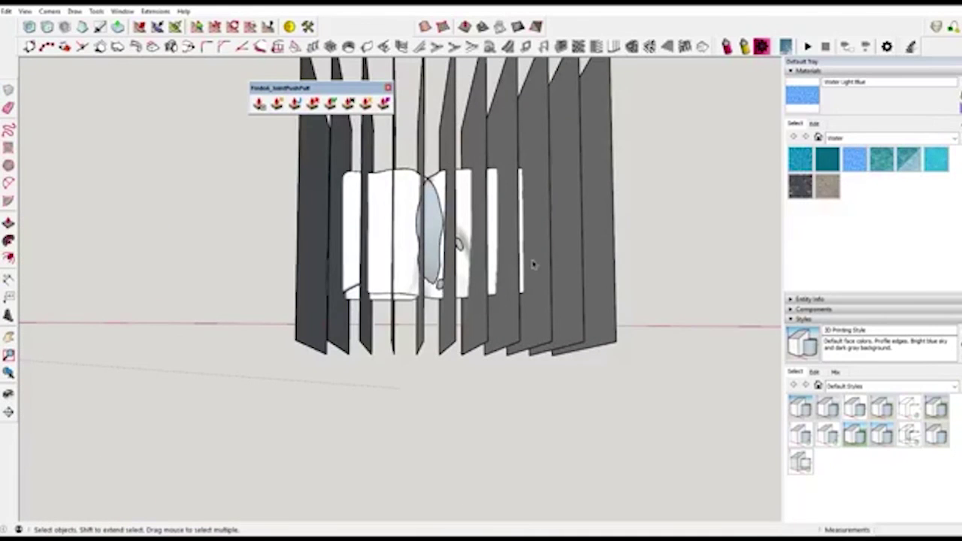
- Examine the separate lofted strip model and the curved form inside the parallel section planes
scroll(532, 263, down, 3)
scroll(412, 241, down, 3)
middle_drag(430, 347, 552, 314)
scroll(583, 297, up, 5)
scroll(355, 331, down, 5)
scroll(546, 323, up, 3)
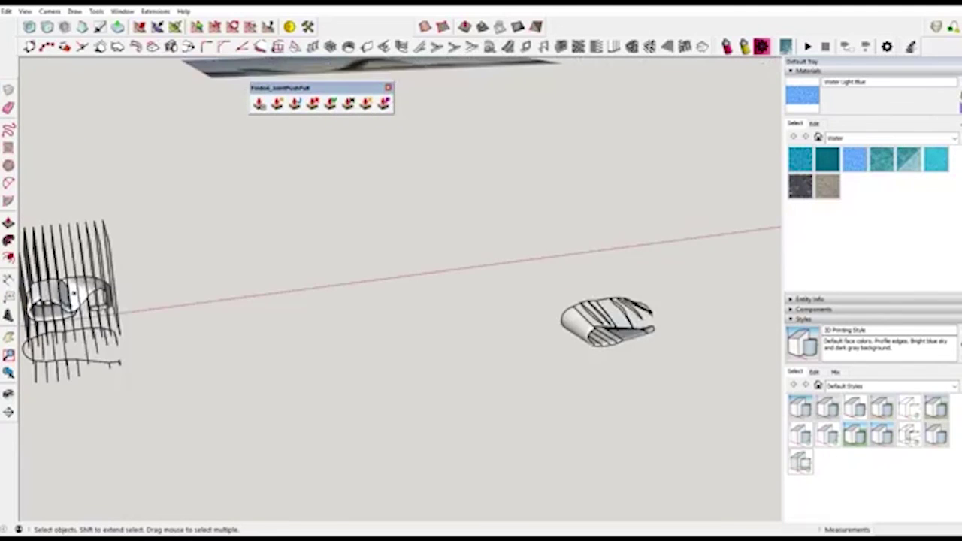
scroll(617, 332, down, 4)
middle_drag(413, 332, 369, 336)
scroll(363, 337, up, 5)
middle_drag(137, 328, 330, 357)
scroll(483, 297, down, 4)
shift+middle_drag(438, 244, 439, 317)
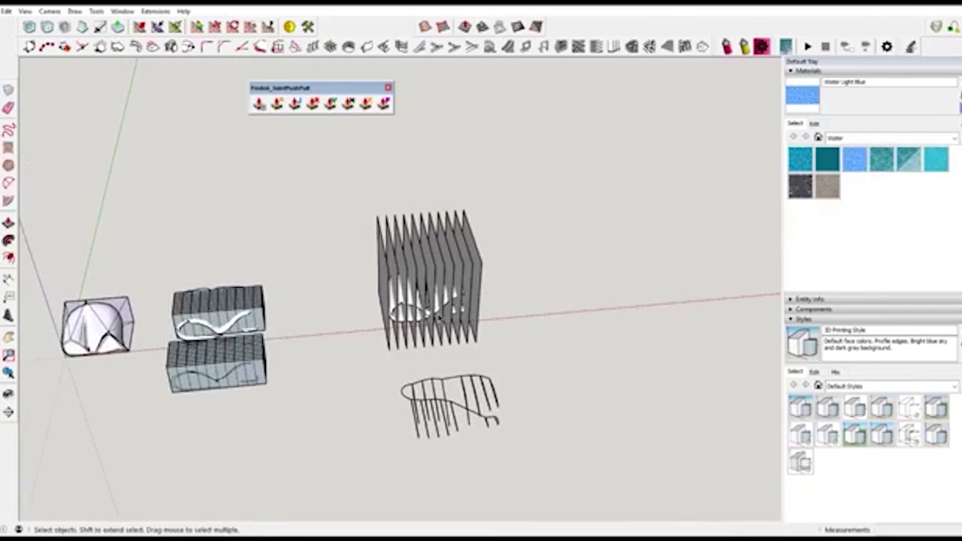
- Review all the test models together with the folded low-poly cage, the thickened shell and the reference photo
scroll(445, 300, down, 2)
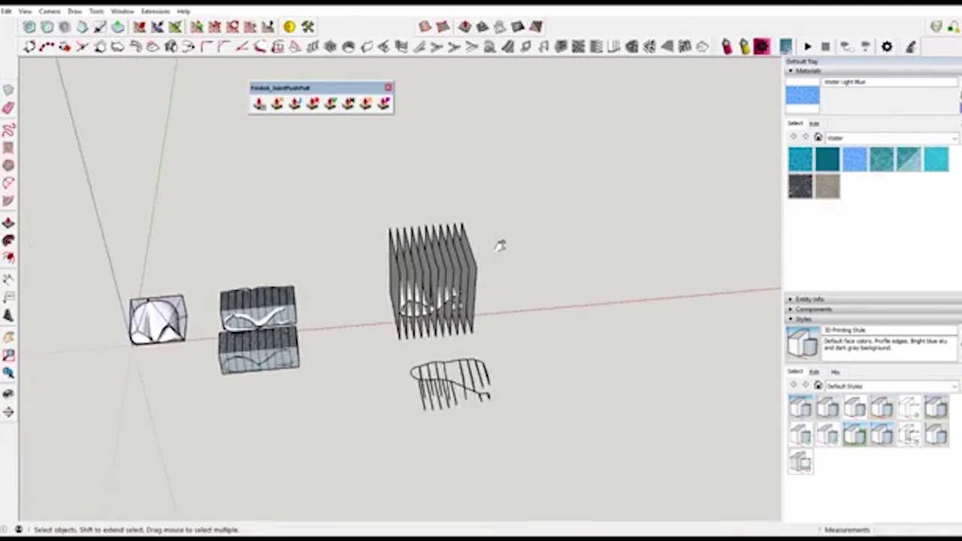
shift+middle_drag(502, 242, 475, 347)
scroll(443, 321, down, 5)
shift+middle_drag(485, 283, 468, 322)
scroll(468, 322, down, 2)
middle_drag(496, 288, 500, 360)
scroll(512, 335, down, 3)
shift+middle_drag(541, 224, 500, 416)
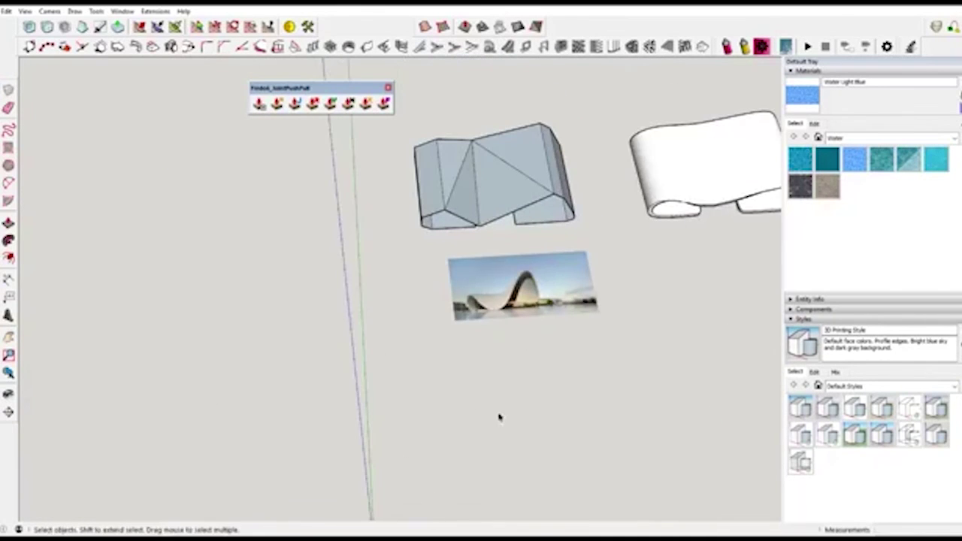
middle_drag(639, 367, 575, 165)
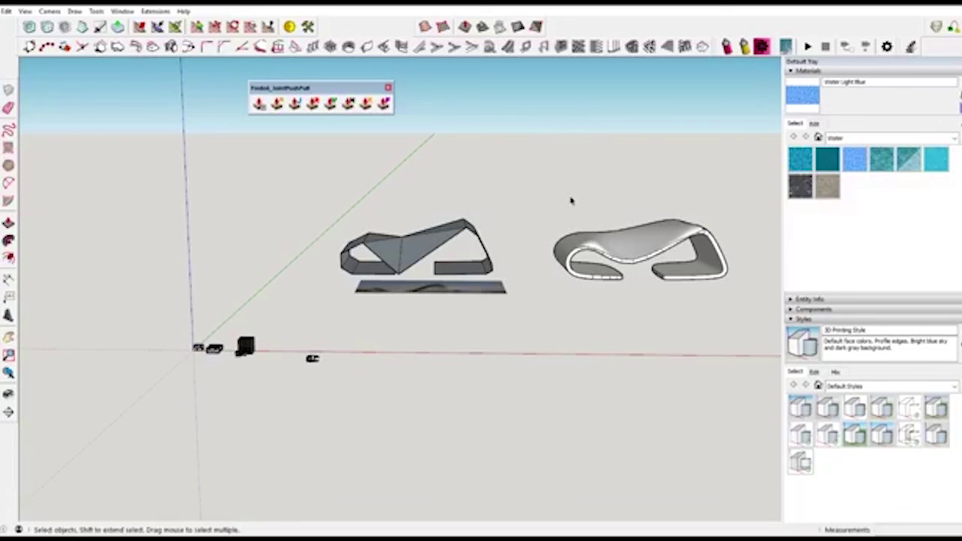
middle_drag(484, 274, 527, 300)
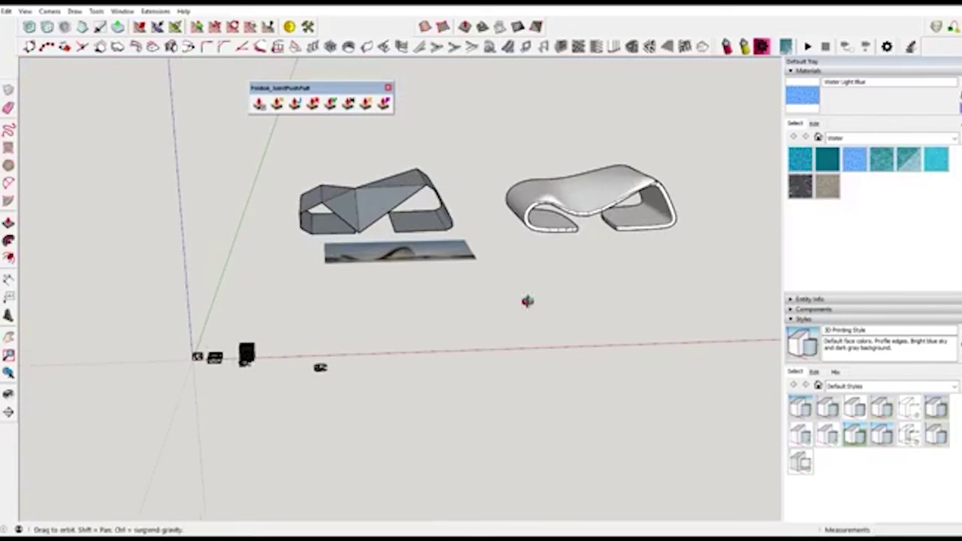